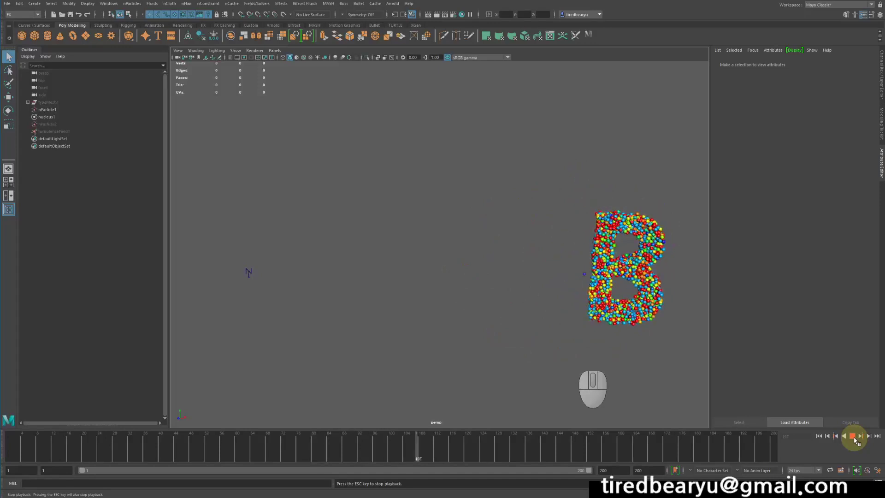
Stop the simulation playback and start a new empty scene, discarding changes to the current one
click(852, 436)
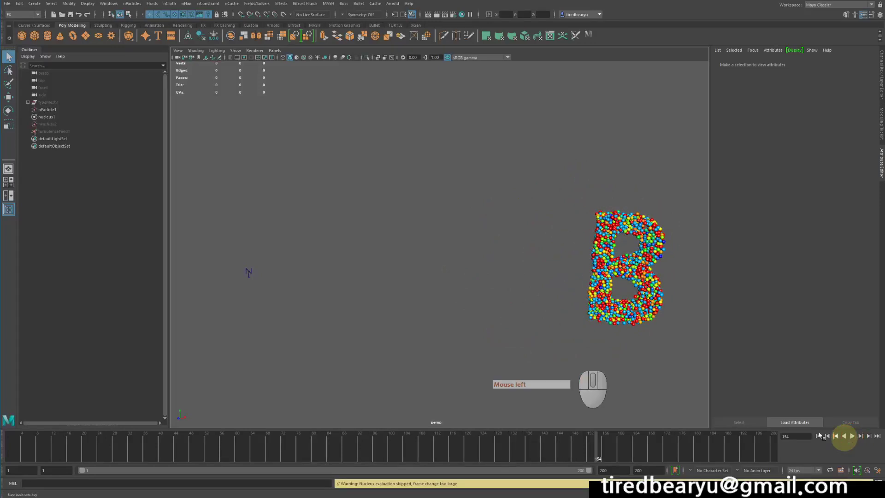
alt+middle_drag(562, 349, 579, 306)
alt+drag(579, 306, 565, 276)
key(ctrl+n)
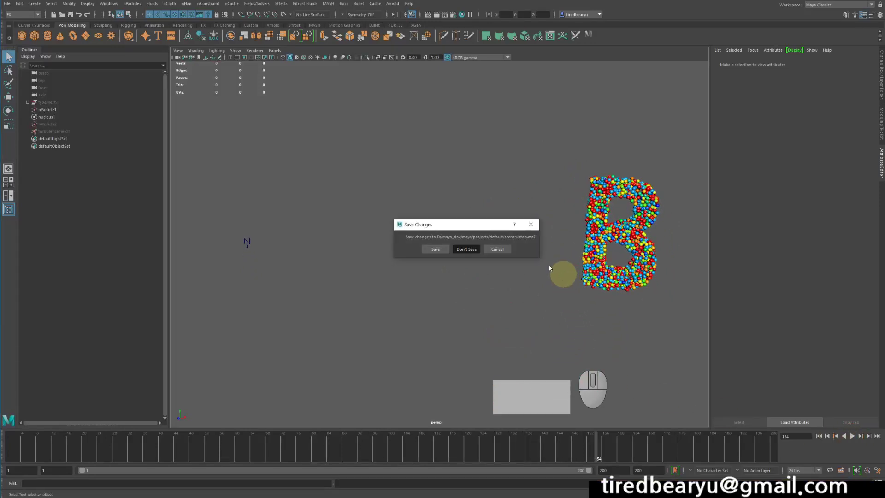
key(n)
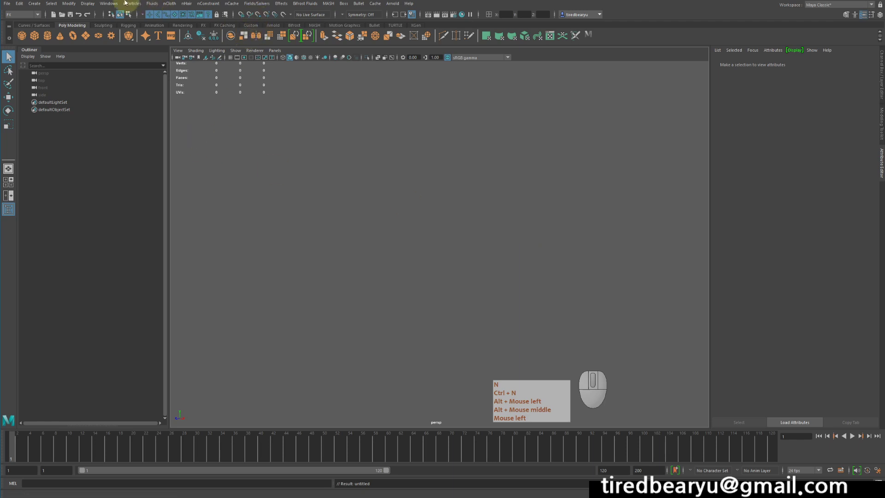
Create a polygon type object and shorten its text to "3D"
click(39, 5)
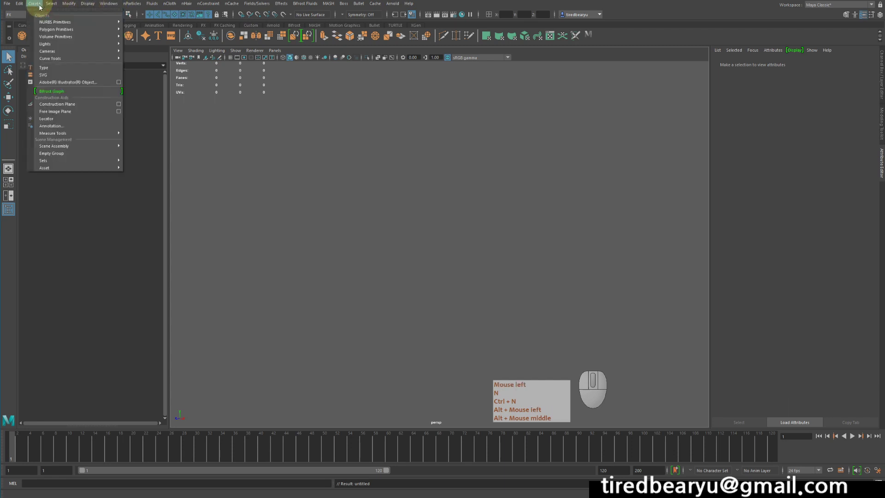
click(69, 68)
alt+drag(561, 181, 589, 170)
alt+middle_drag(589, 170, 468, 201)
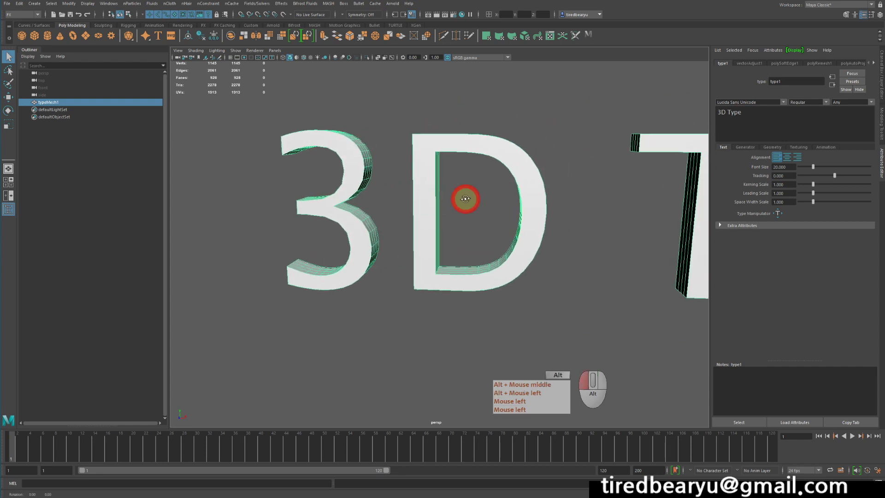
alt+drag(468, 201, 639, 177)
drag(727, 117, 878, 133)
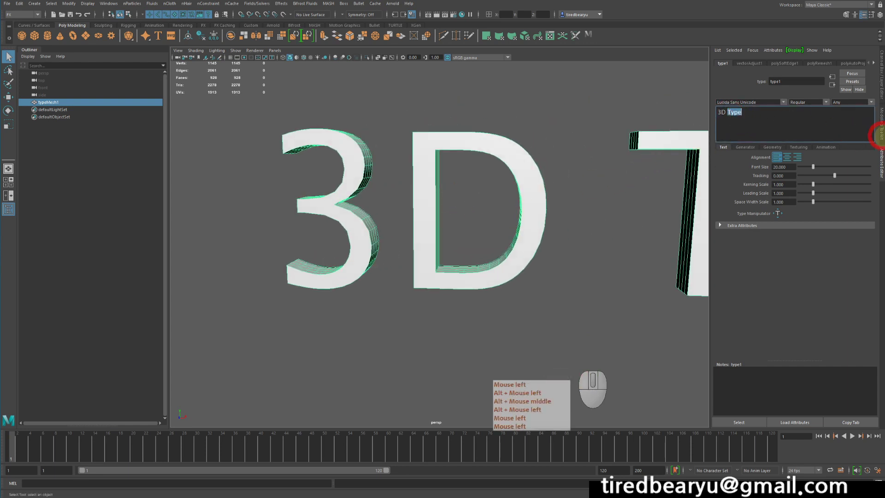
key(BackSpace)
key(BackSpace)
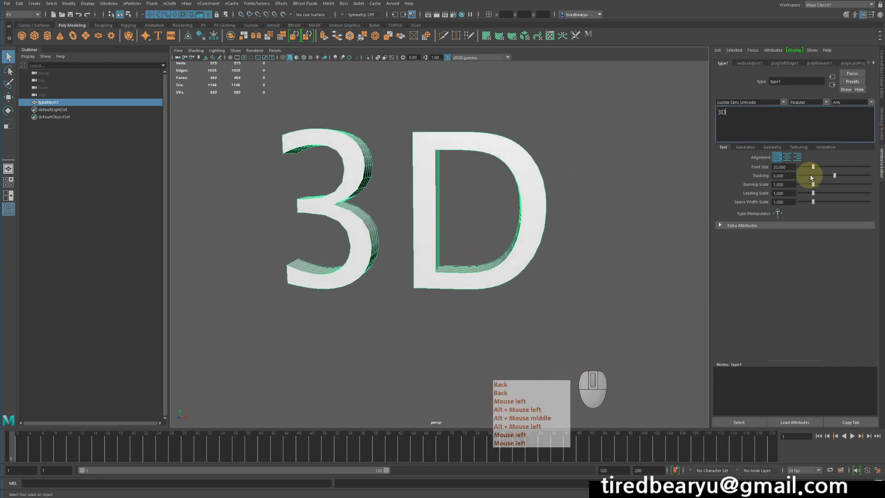
alt+middle_drag(451, 185, 497, 183)
alt+drag(498, 184, 546, 184)
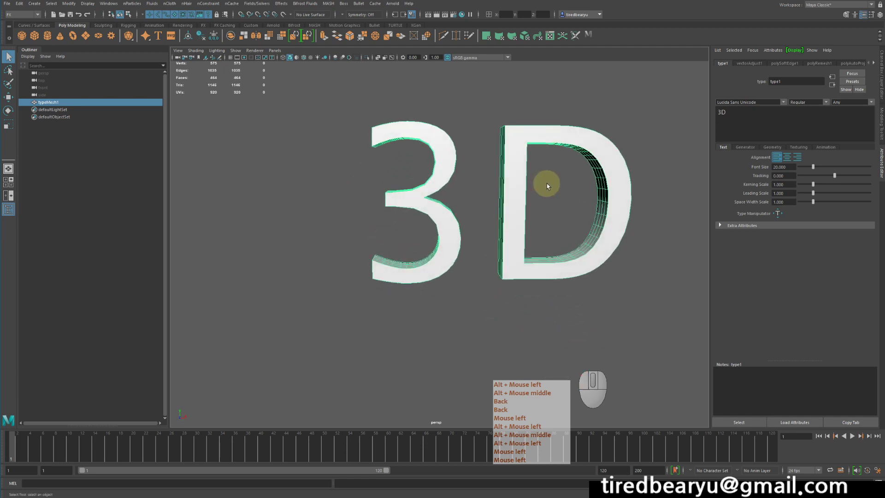
Enable Deformable Type in the geometry settings of the 3D text
click(778, 147)
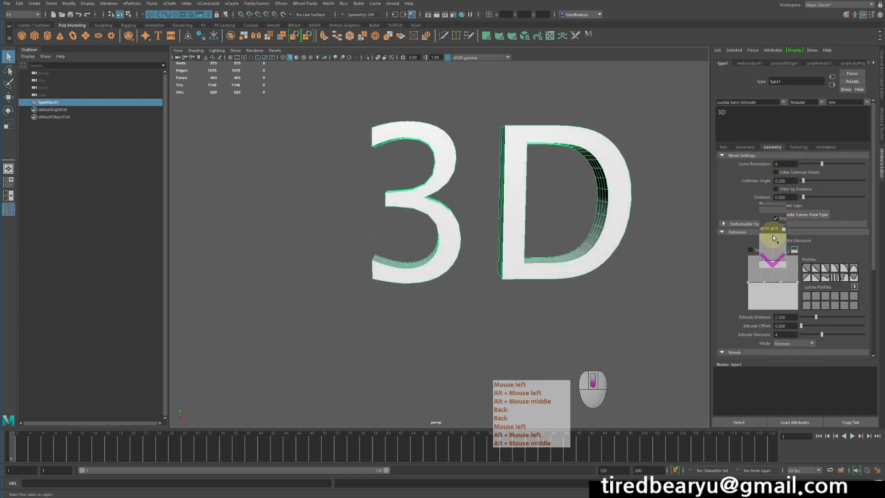
scroll(772, 234, down, 3)
scroll(782, 224, up, 2)
click(747, 203)
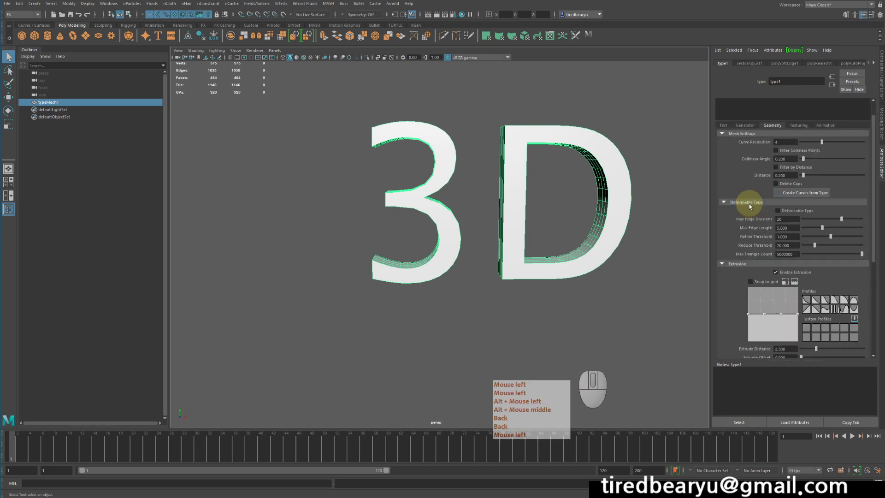
click(779, 210)
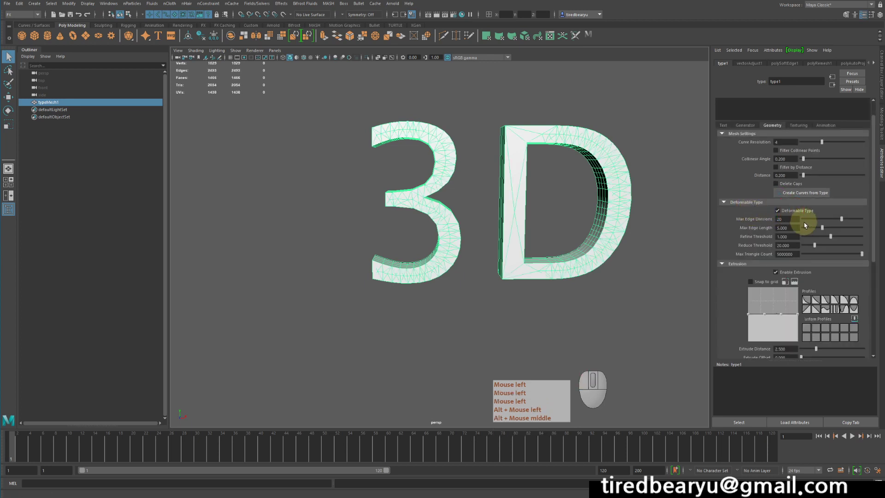
alt+drag(663, 223, 612, 234)
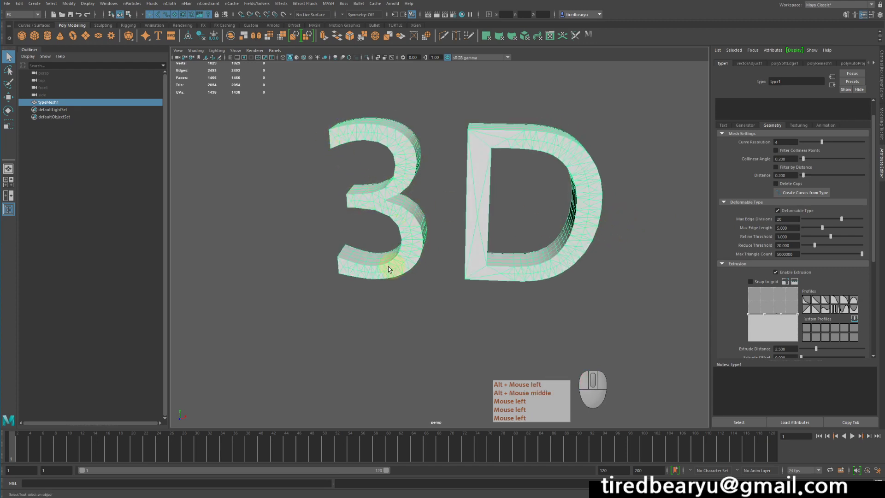
mouse_move(622, 152)
alt+mouse_down()
mouse_move(447, 151)
mouse_move(628, 138)
mouse_move(631, 149)
alt+mouse_up()
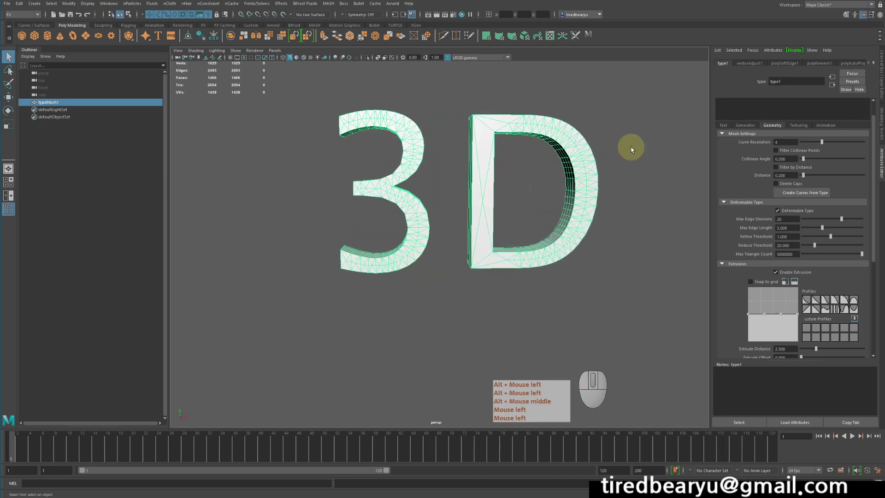
Select the 3D text mesh and delete its construction history
click(625, 151)
click(560, 178)
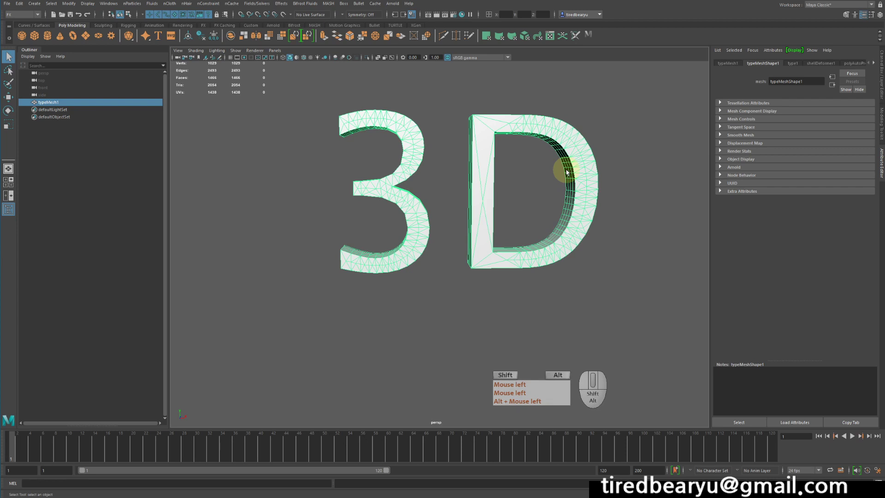
key(shift+alt+d)
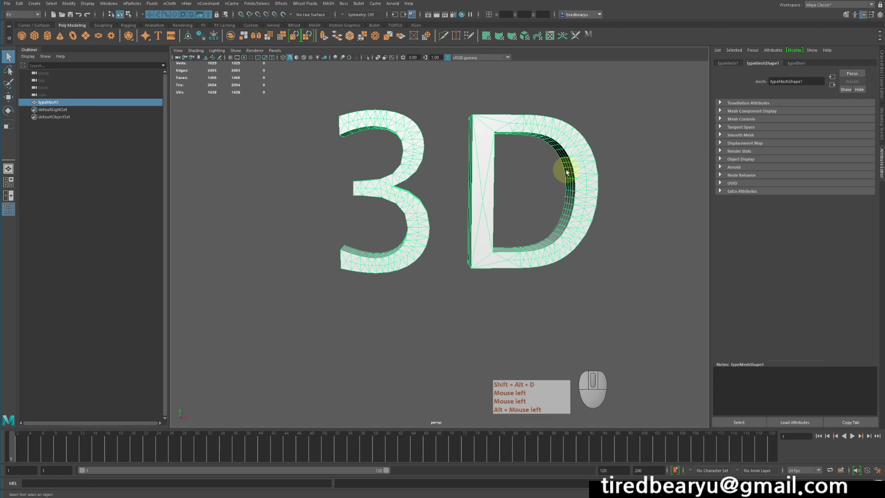
click(465, 111)
click(581, 183)
alt+right_drag(628, 211, 566, 188)
alt+drag(566, 188, 551, 203)
alt+middle_drag(476, 216, 514, 209)
alt+right_drag(515, 209, 496, 197)
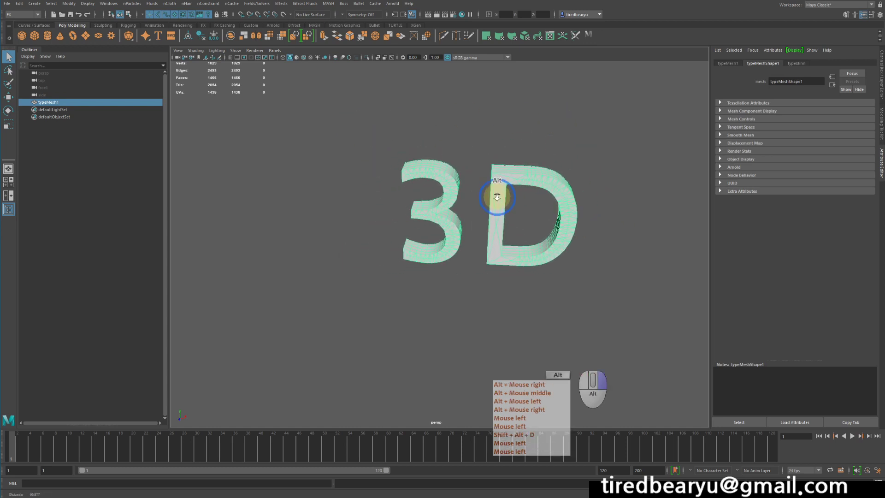
alt+drag(496, 197, 502, 171)
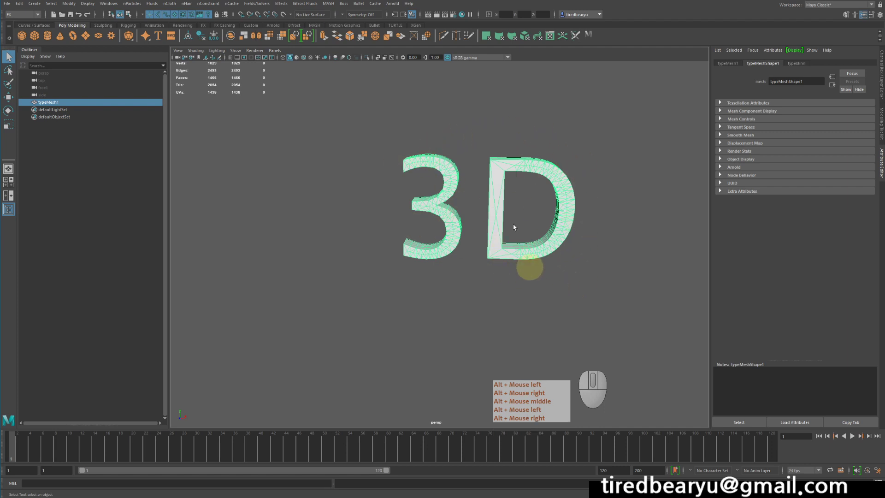
Switch to the Modeling menu set and separate the 3D text mesh into individual letter meshes
click(69, 4)
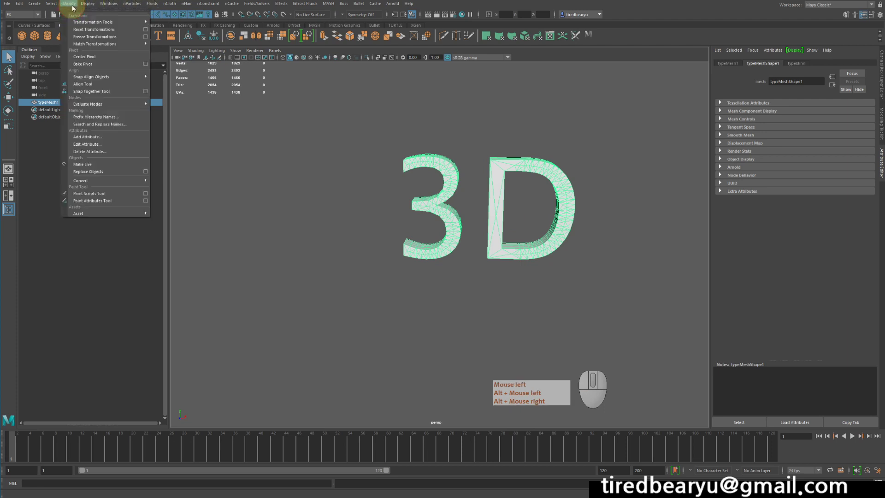
click(132, 5)
click(22, 14)
click(20, 15)
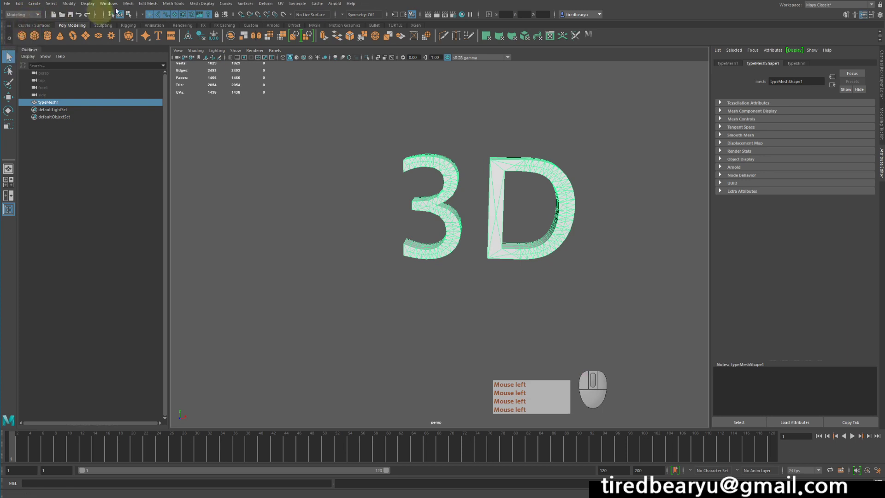
click(130, 5)
click(146, 37)
alt+right_drag(410, 126, 369, 140)
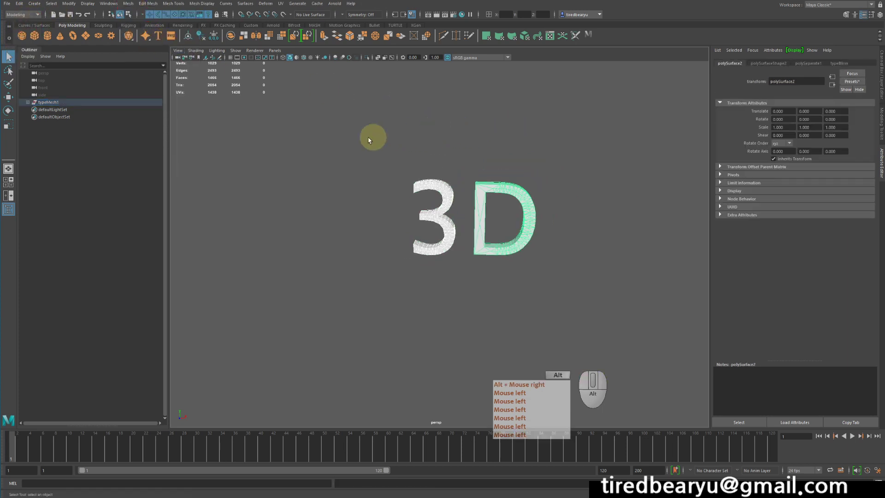
Move the 3 and the D apart along X, placing the 3 at about -29.2
click(456, 254)
key(w)
drag(458, 253, 290, 234)
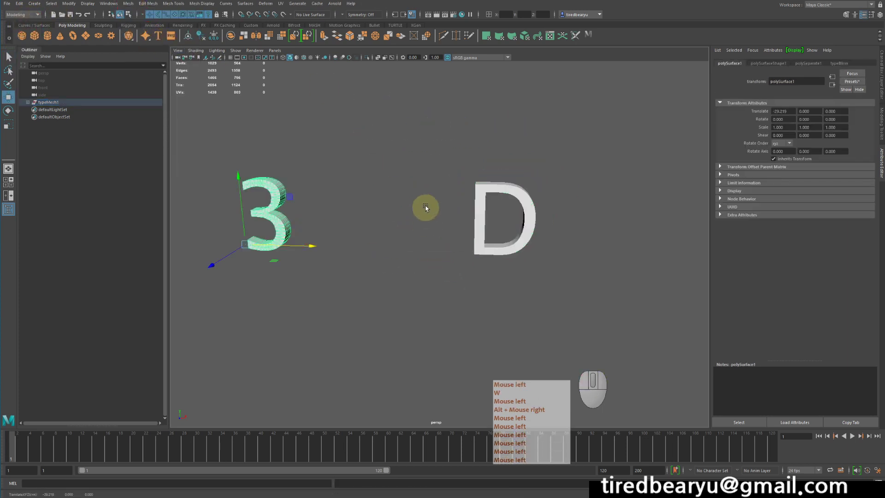
click(429, 171)
drag(444, 137, 575, 273)
drag(468, 249, 526, 250)
alt+right_drag(446, 202, 395, 195)
alt+drag(394, 195, 381, 165)
Select both letter meshes and delete their construction history
click(375, 160)
drag(267, 155, 756, 318)
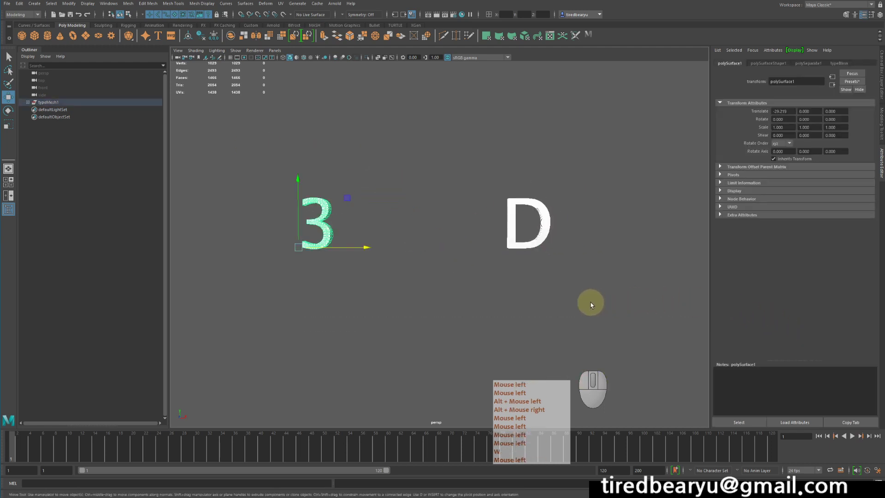
key(shift+alt+d)
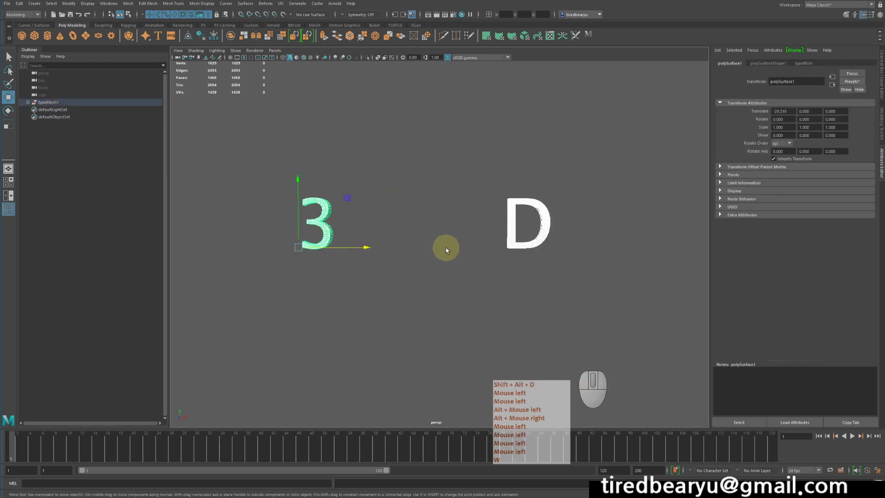
click(19, 3)
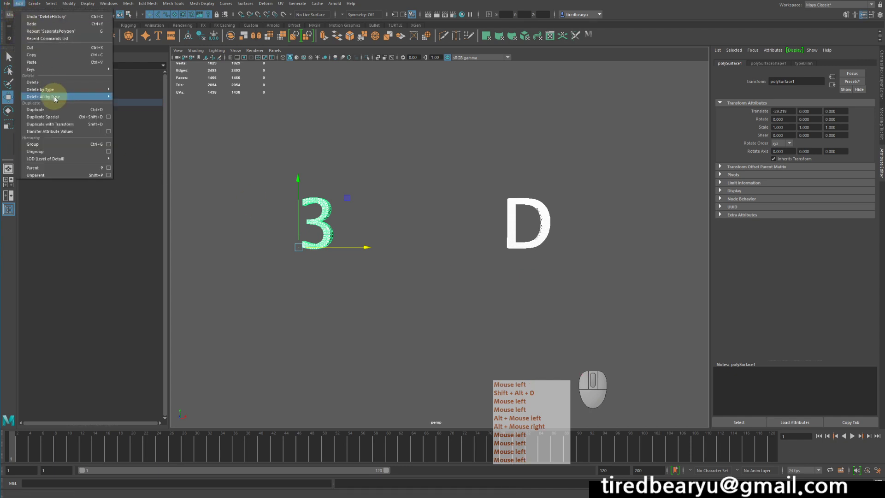
mouse_move(59, 89)
click(168, 89)
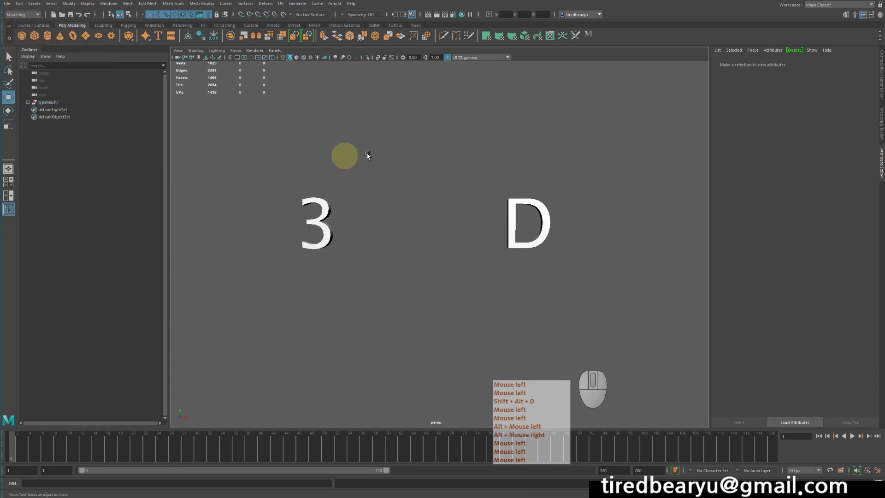
Expand the text mesh group and examine the 3 and the D as separate meshes, selecting each in turn
alt+drag(547, 291, 469, 261)
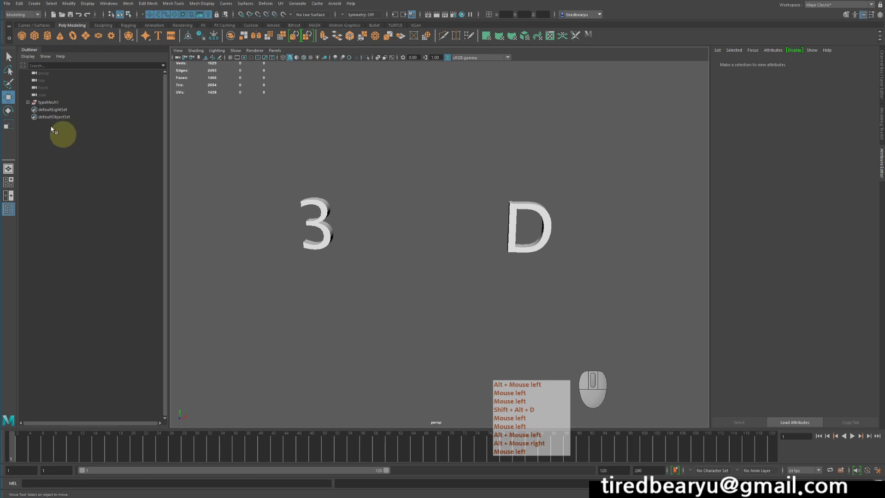
shift+click(28, 102)
click(54, 109)
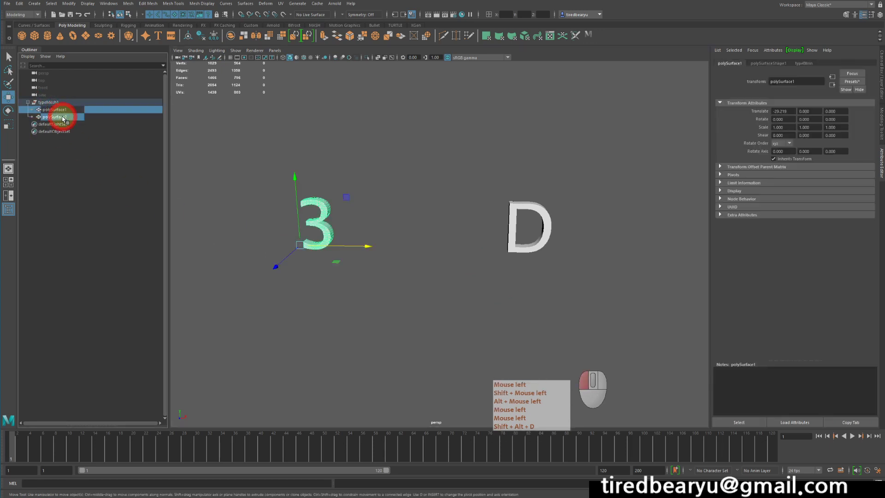
click(55, 117)
click(421, 336)
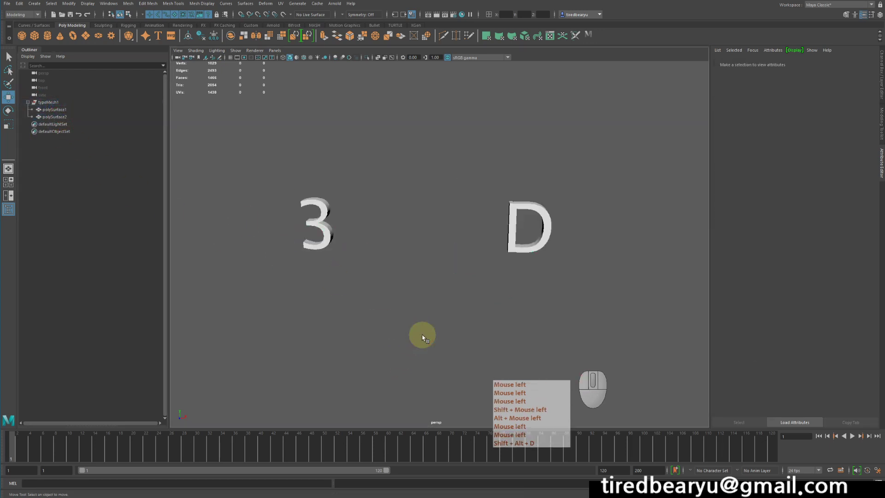
alt+drag(416, 318, 424, 304)
alt+middle_drag(424, 305, 438, 306)
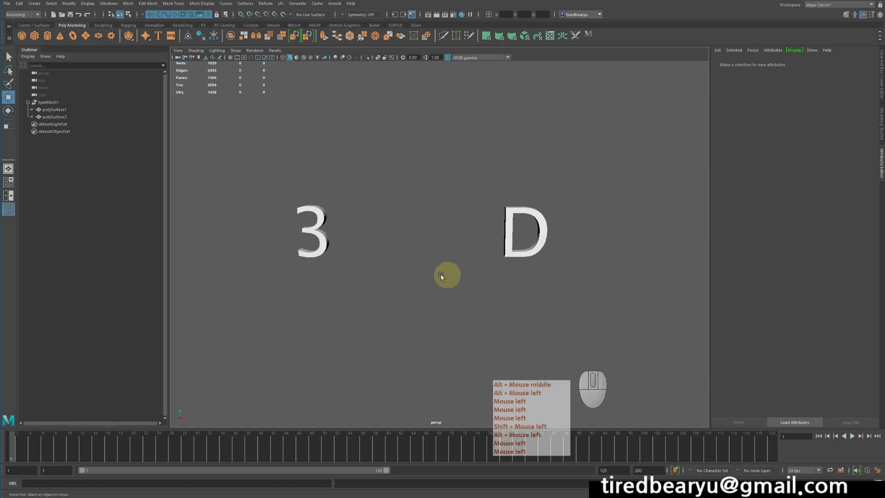
drag(283, 174, 366, 288)
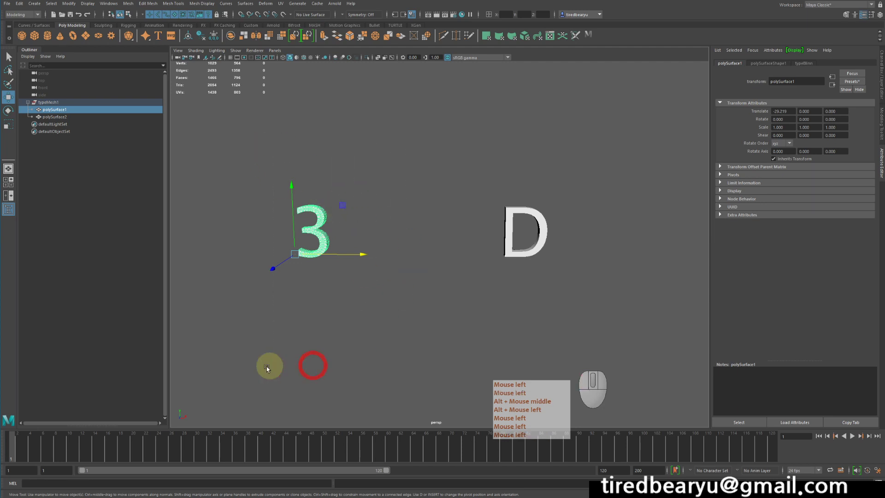
drag(456, 148, 622, 300)
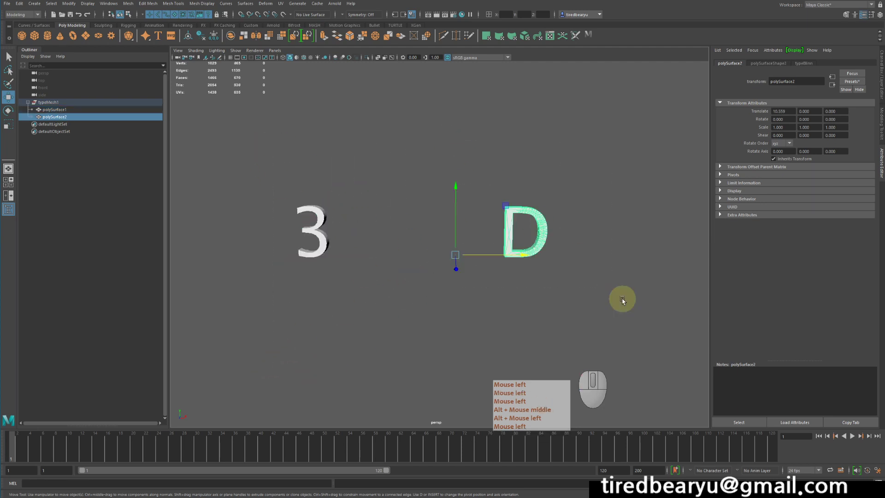
click(452, 323)
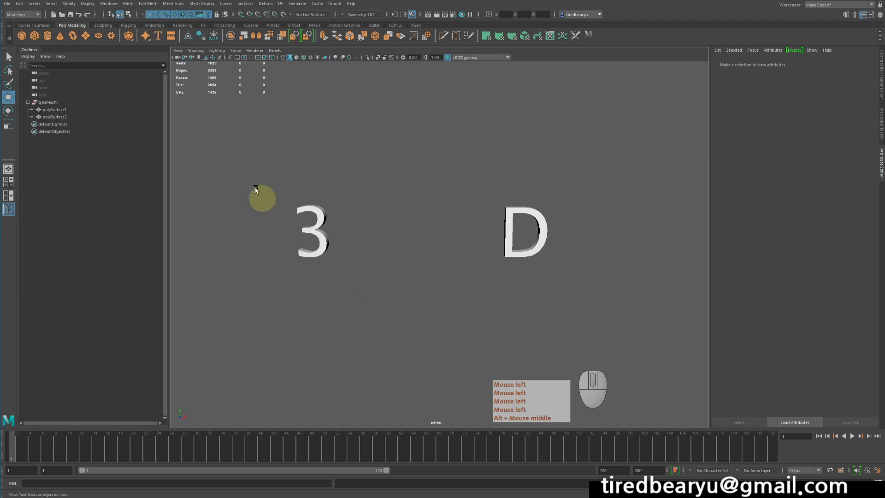
Switch to the FX menu set and make the 3 mesh emit nParticles using Emit from Object
drag(255, 187, 365, 312)
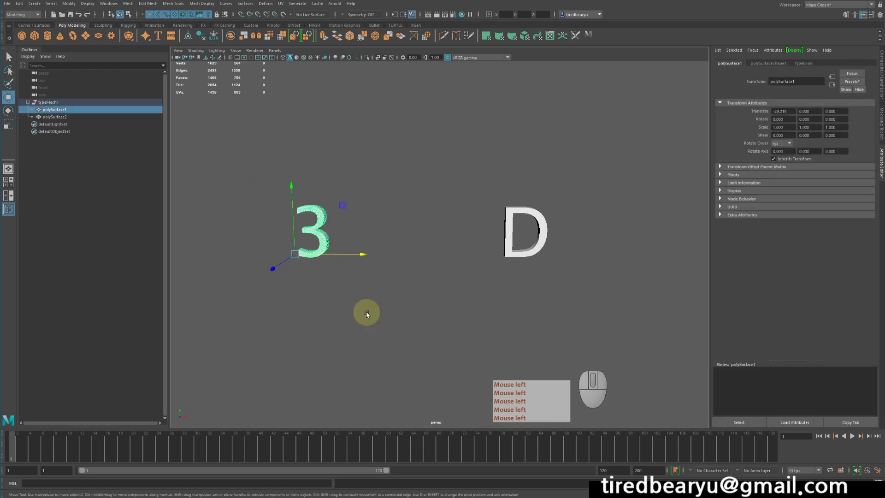
click(20, 15)
click(21, 35)
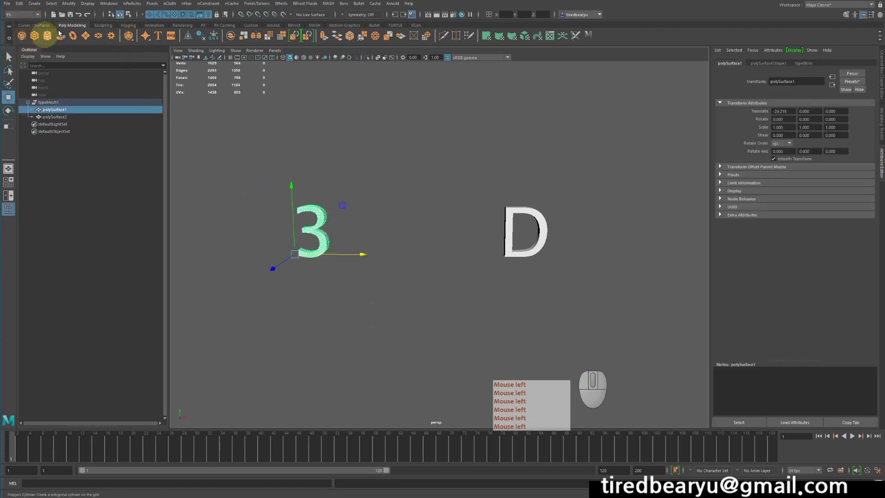
click(132, 4)
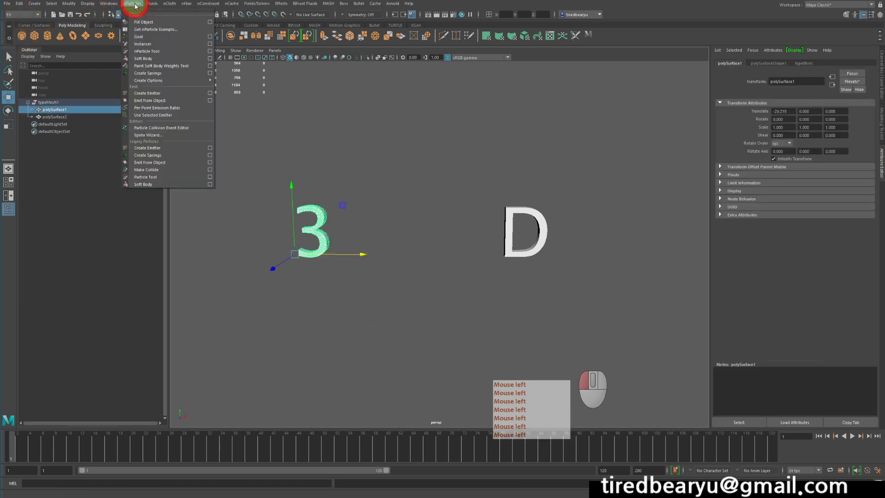
click(163, 102)
Play the simulation to examine the particles emitted from the 3, and return to the first frame
alt+drag(474, 297, 470, 290)
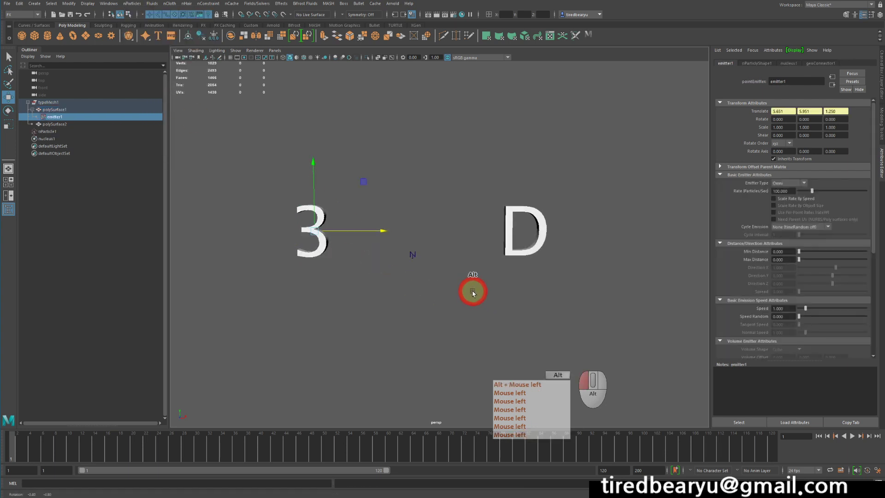
click(852, 436)
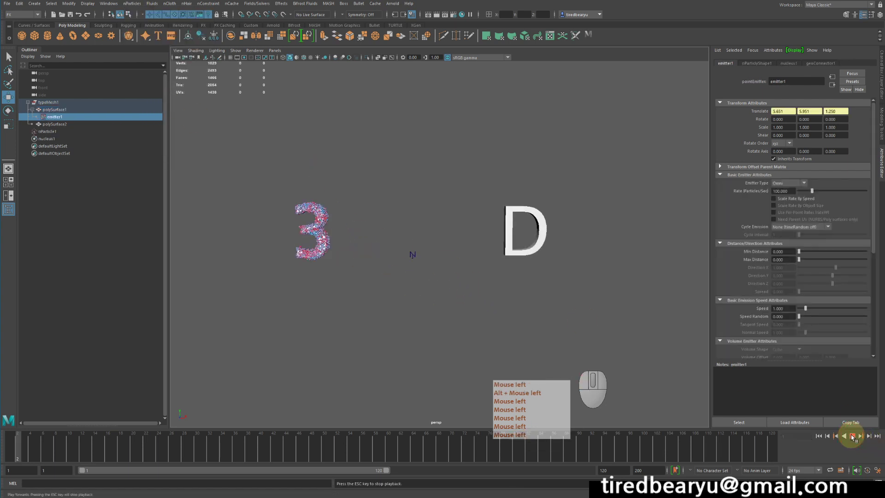
alt+drag(431, 300, 442, 309)
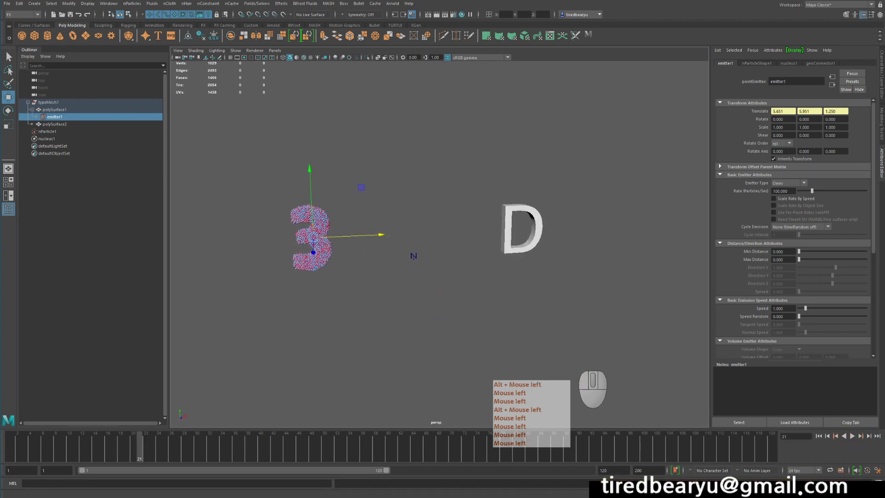
click(818, 436)
Make the D mesh emit nParticles with Emit from Object as well
drag(470, 183, 543, 235)
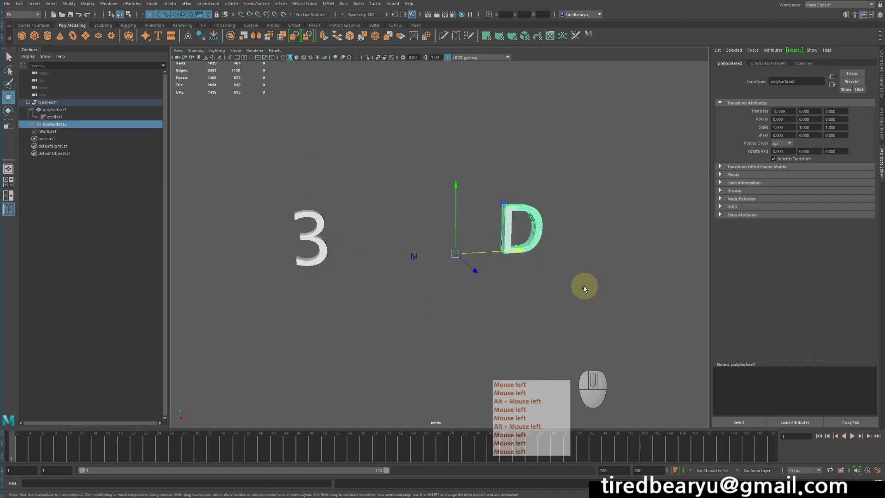
click(123, 5)
click(154, 91)
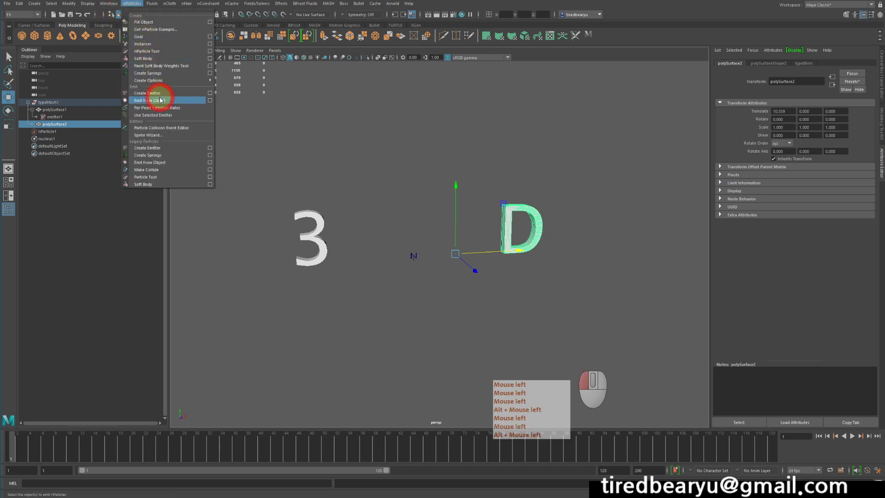
Play the simulation from the start to check the emission from both letters, and rewind to the first frame
alt+drag(435, 169, 437, 149)
alt+right_drag(436, 150, 475, 161)
double_click(818, 436)
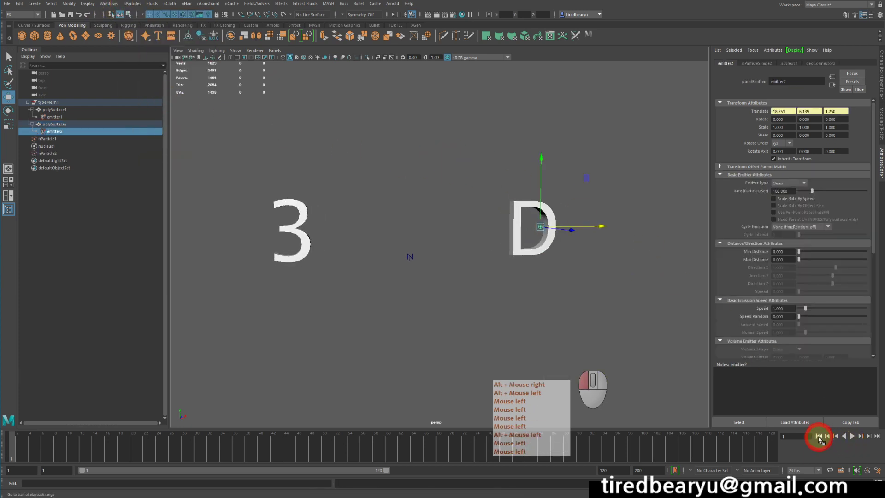
click(851, 436)
alt+drag(579, 307, 553, 286)
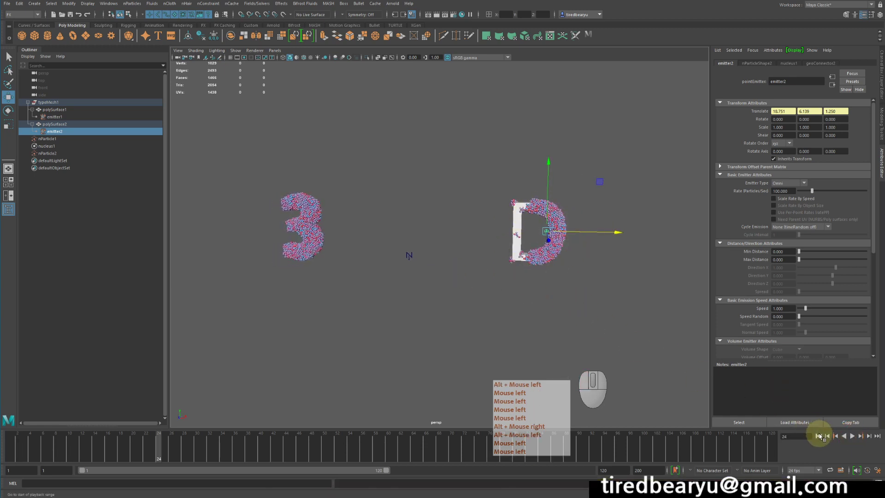
click(818, 435)
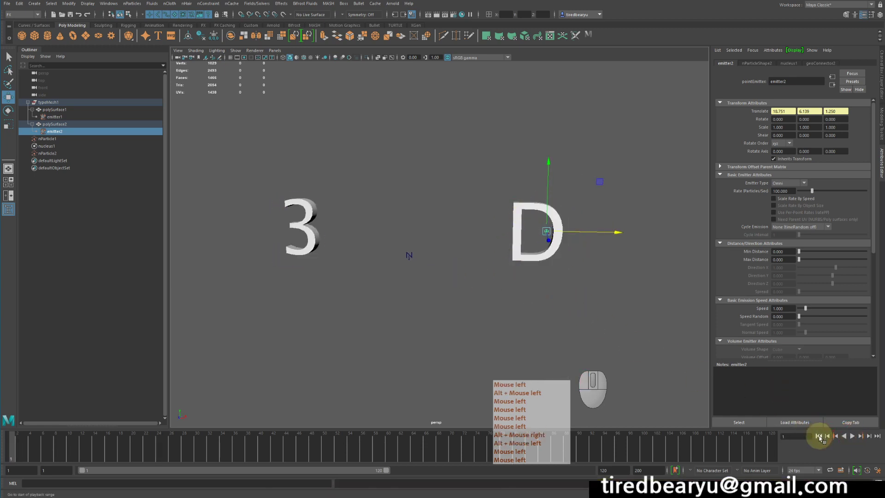
Set the emitter type to Surface for both the 3's emitter and the D's emitter
click(54, 116)
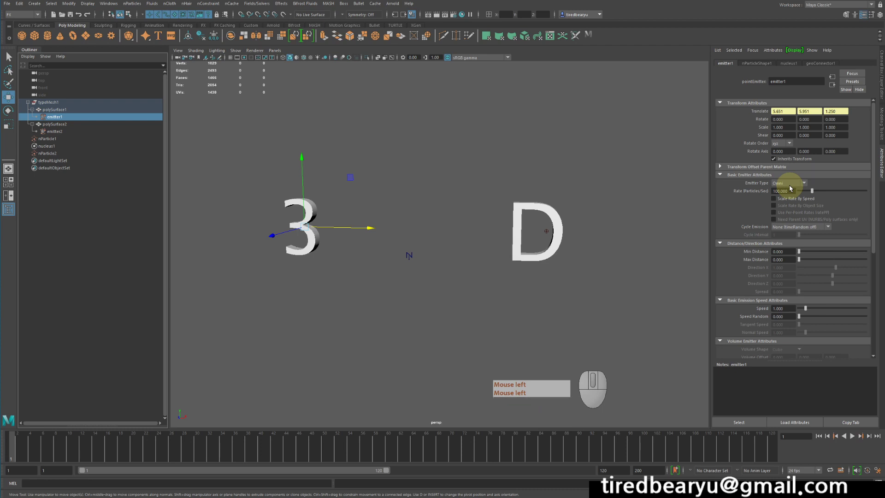
drag(792, 186, 786, 203)
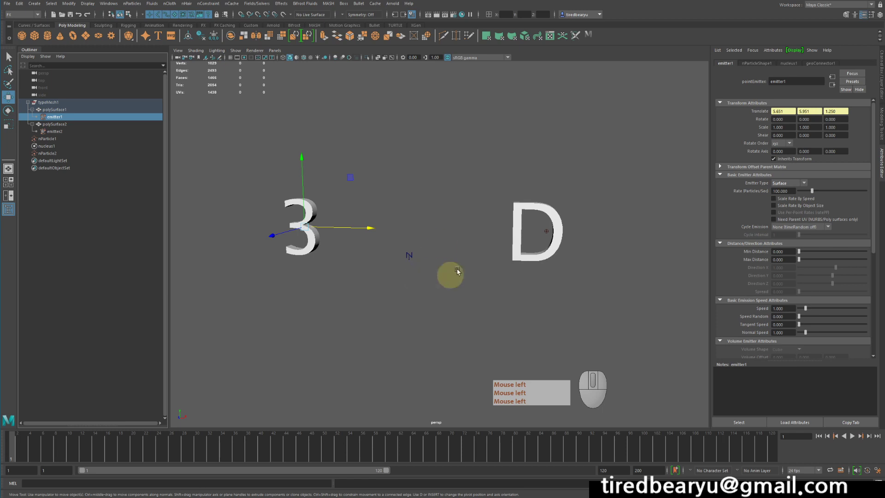
click(55, 131)
click(788, 183)
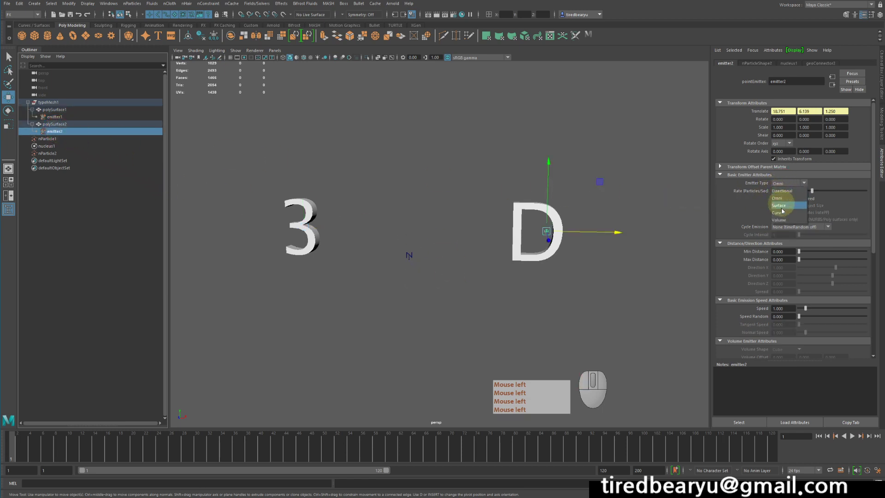
click(783, 210)
Replay the simulation from the start and examine how the surface-emitted particles move away from the two letters
alt+drag(425, 202, 447, 201)
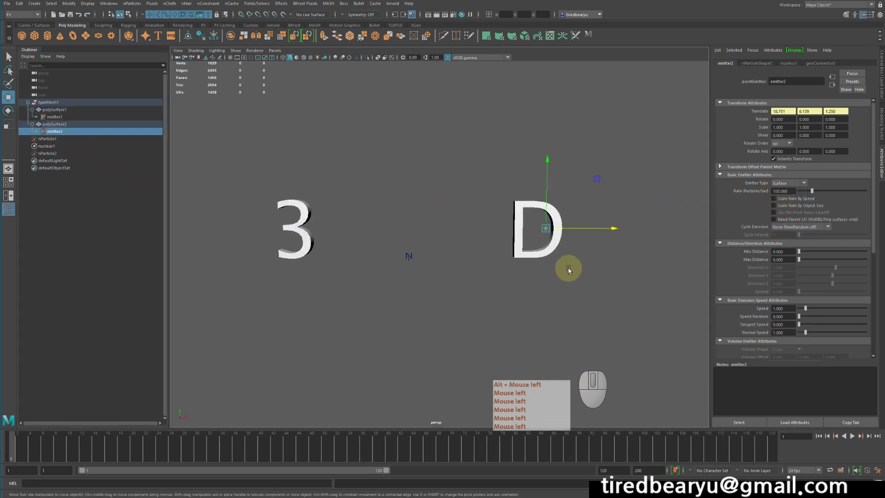
click(818, 437)
click(852, 436)
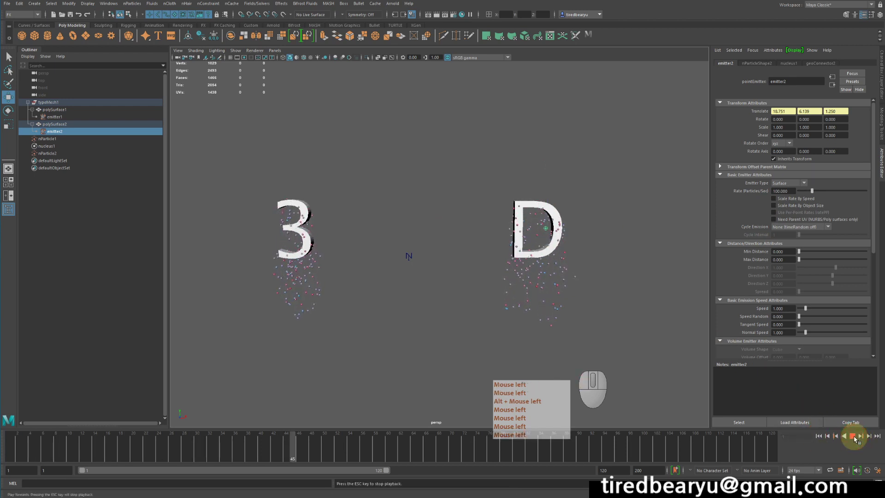
click(853, 436)
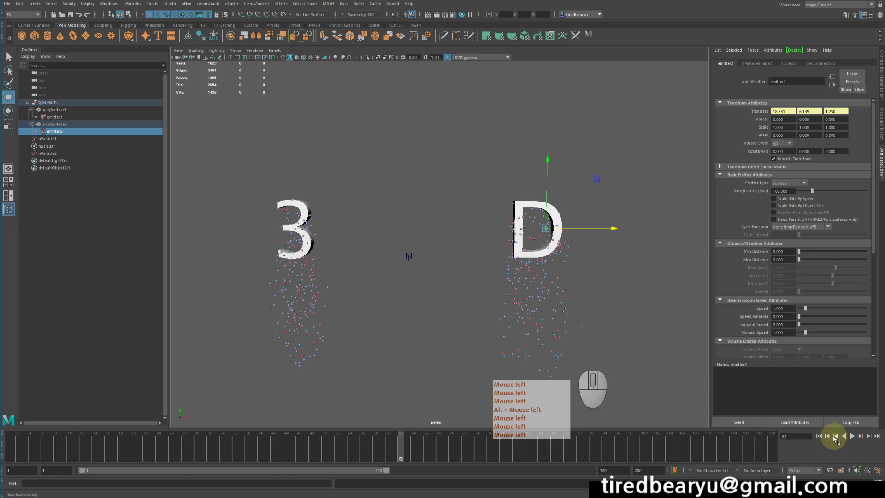
click(835, 436)
click(852, 436)
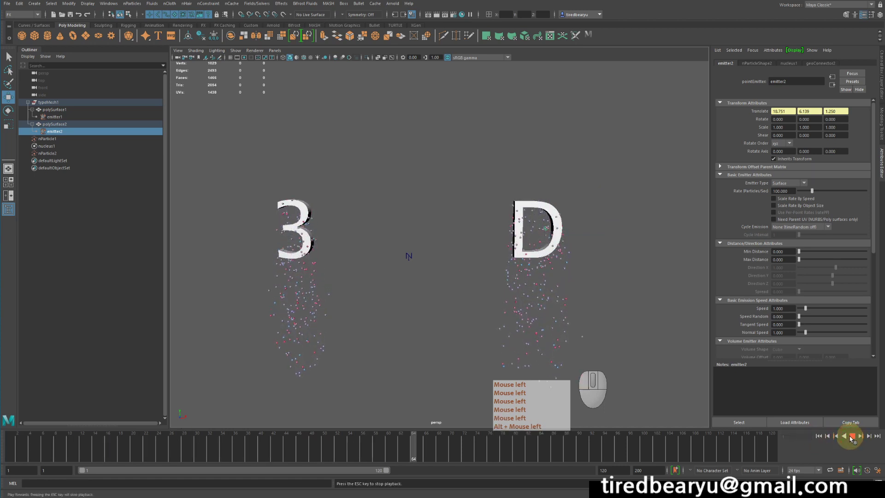
click(850, 436)
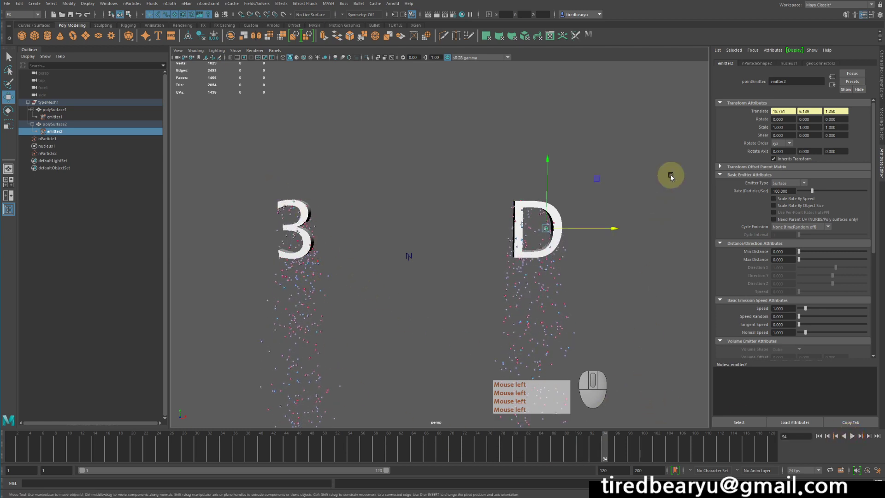
Set the nucleus gravity to 0 and replay the simulation from the start to check the particles
click(788, 63)
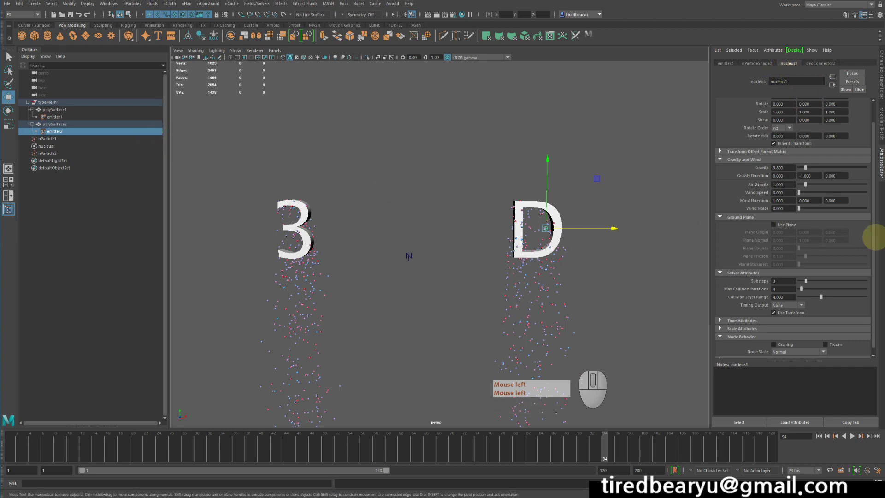
drag(806, 168, 777, 169)
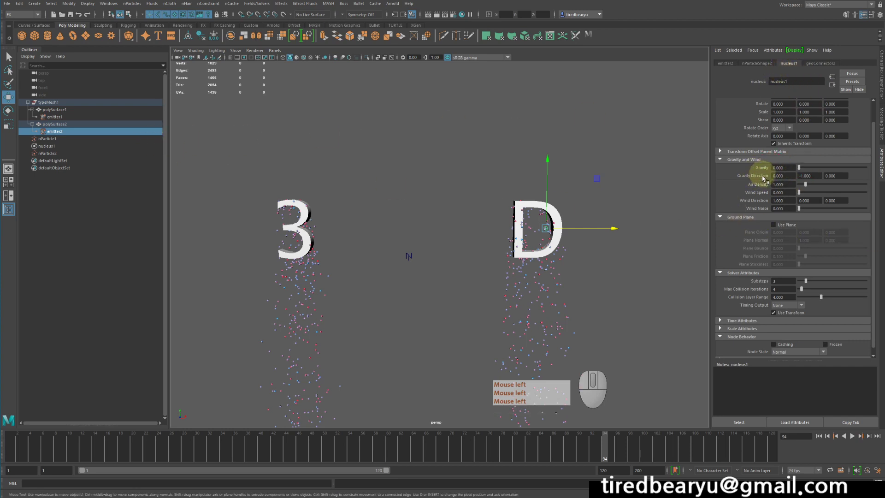
click(818, 435)
click(853, 436)
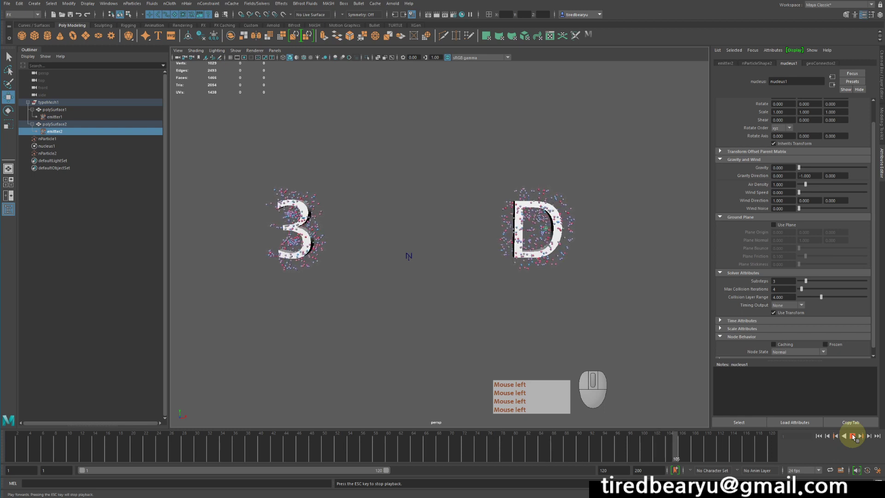
click(852, 436)
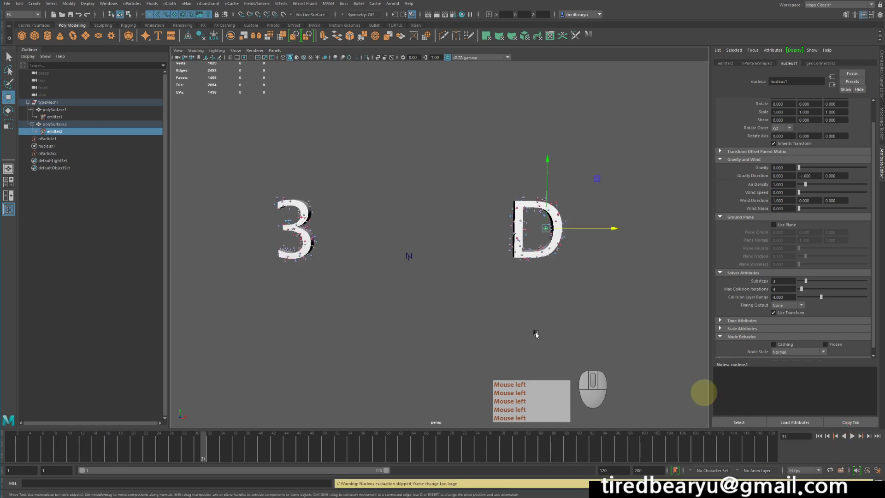
Set Speed and Normal Speed to 0 on both the 3's emitter and the D's emitter
click(56, 117)
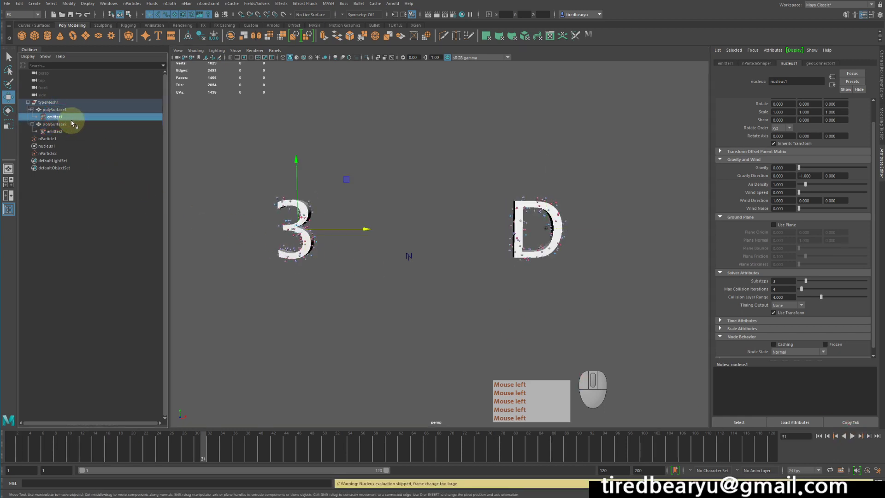
click(725, 63)
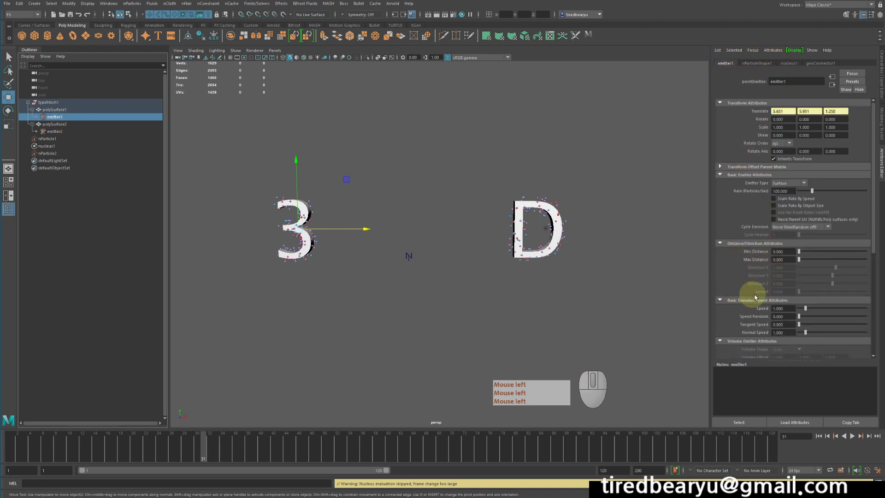
scroll(747, 281, down, 2)
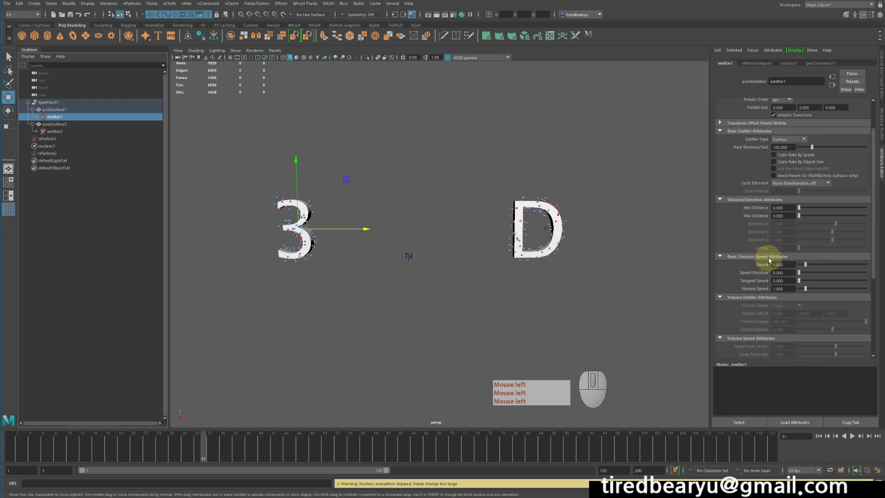
drag(803, 265, 774, 289)
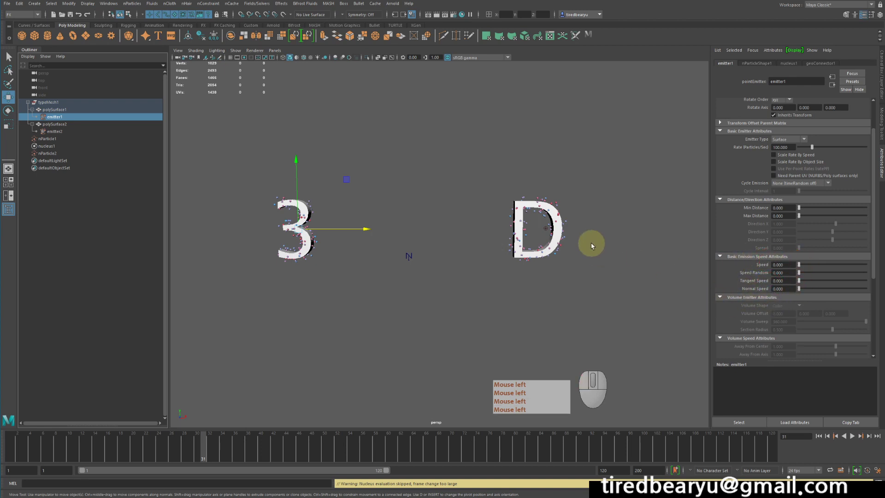
click(68, 132)
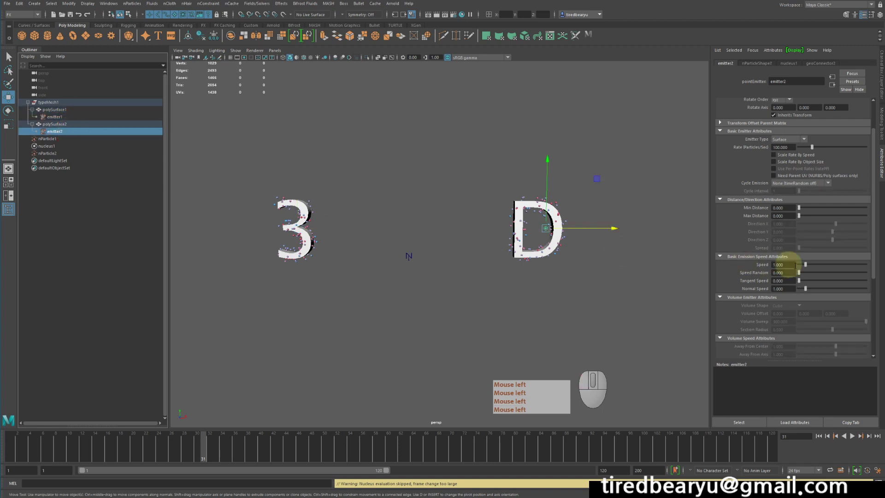
drag(806, 265, 798, 267)
drag(798, 290, 797, 289)
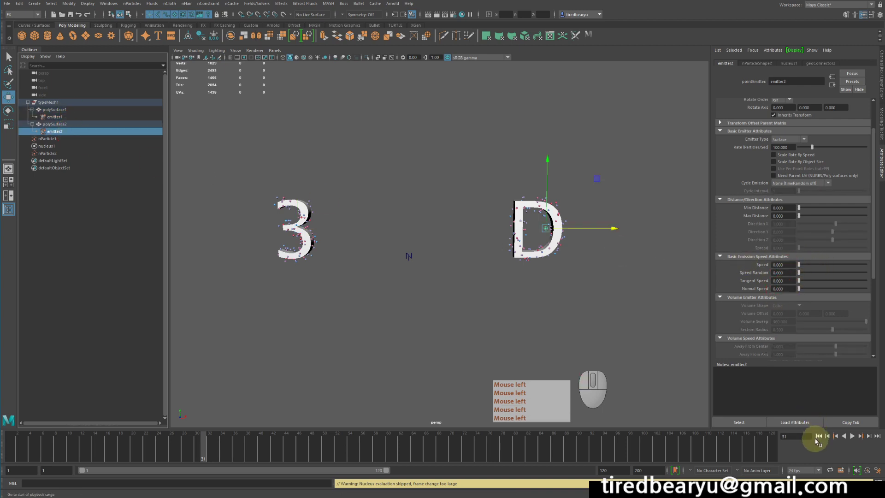
Replay the simulation from the start, stop it, and extend the playback range to frame 200
click(817, 435)
click(852, 436)
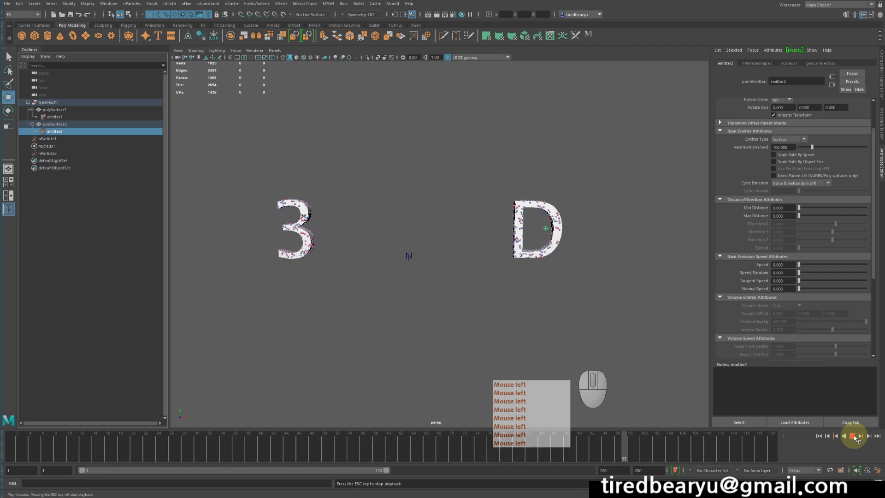
click(854, 435)
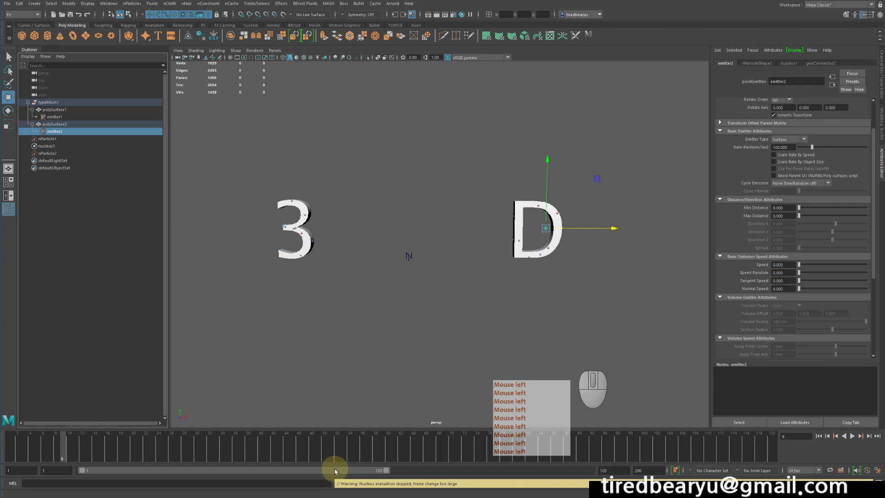
double_click(335, 470)
alt+drag(452, 328, 450, 308)
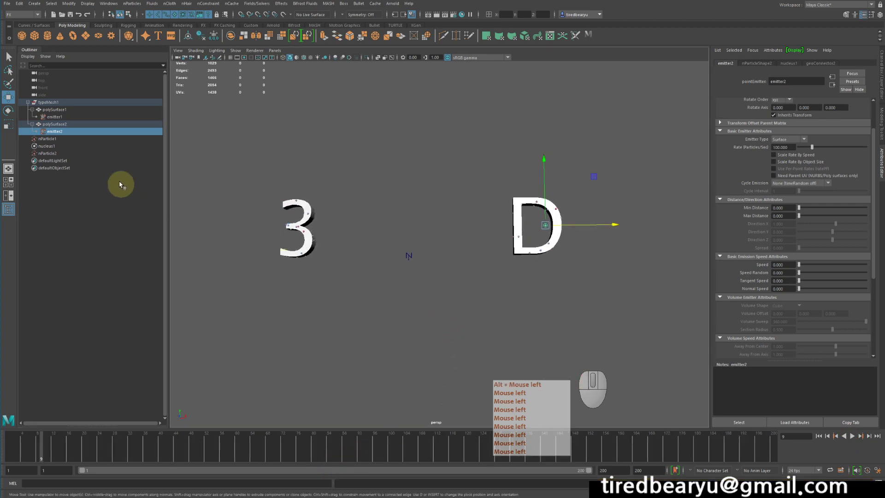
Set the particle Rate to 500 on both the 3's emitter and the D's emitter
click(57, 117)
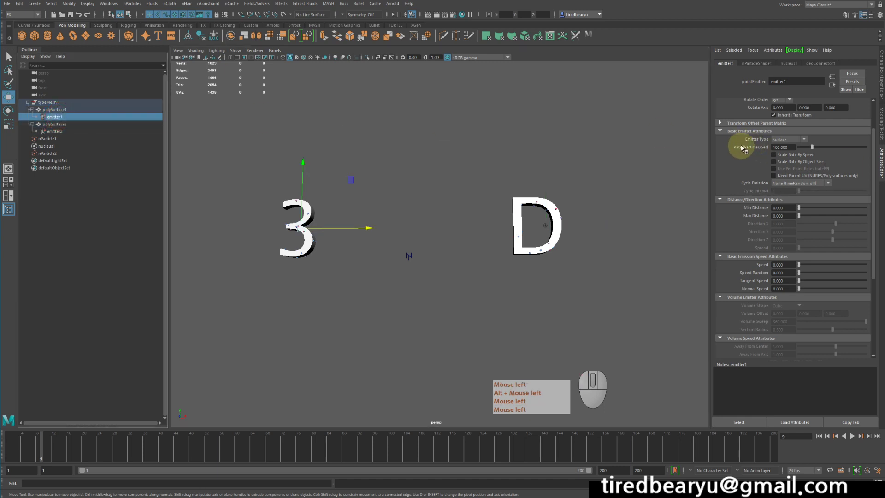
drag(827, 147, 867, 146)
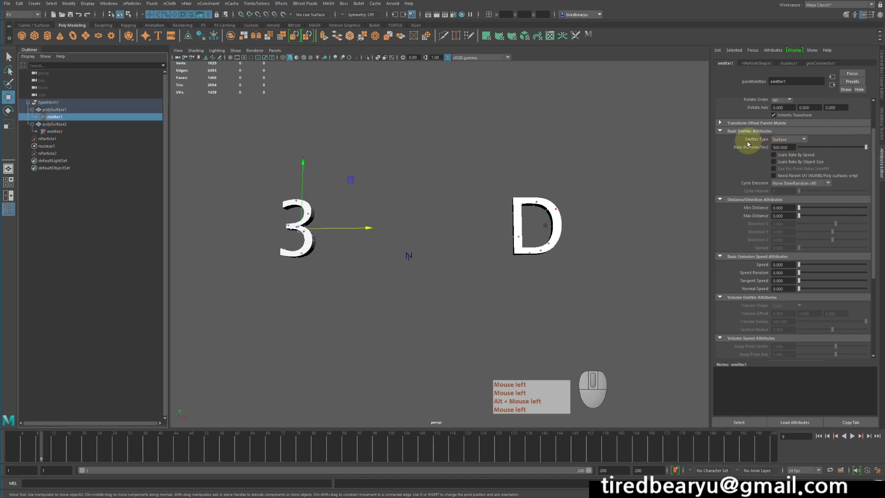
click(65, 131)
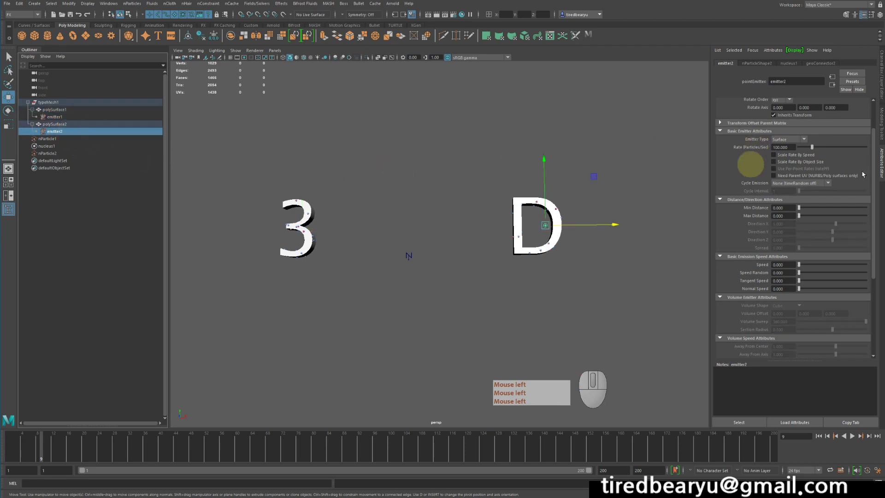
drag(812, 147, 881, 151)
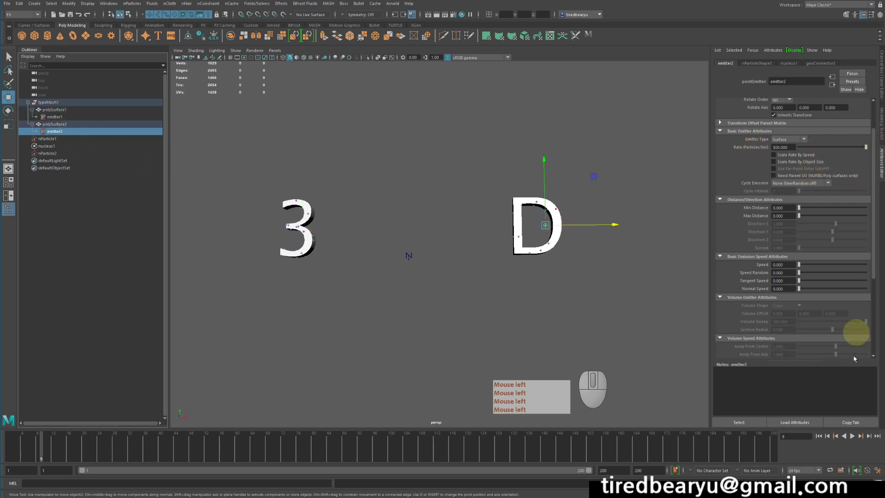
Replay the simulation from the start, stop it, and examine how the particles cover the two letters
click(818, 436)
click(852, 435)
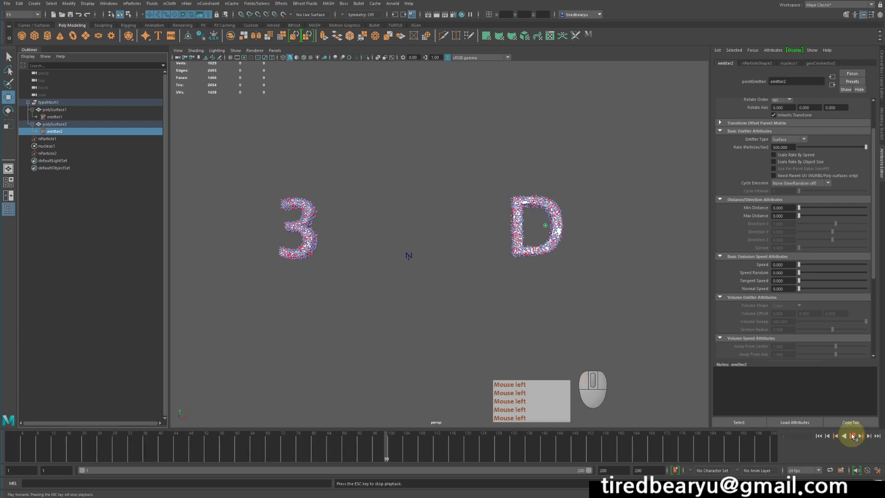
click(852, 436)
alt+drag(521, 268, 454, 216)
alt+drag(548, 282, 530, 289)
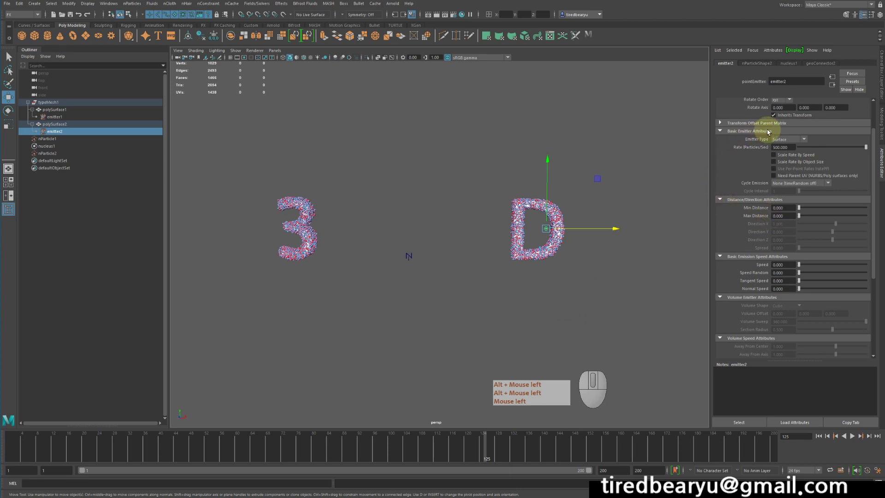
Turn off Collide and Self Collide for both nParticle1 and nParticle2
scroll(757, 191, down, 5)
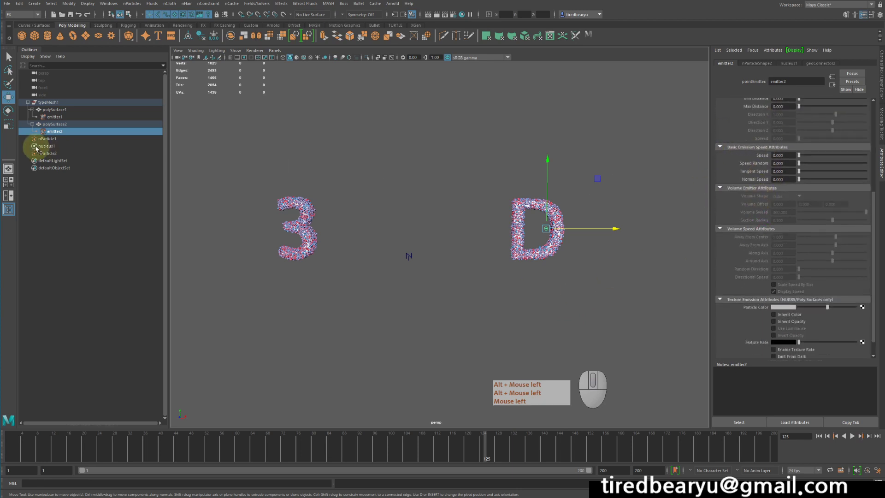
click(59, 133)
click(51, 139)
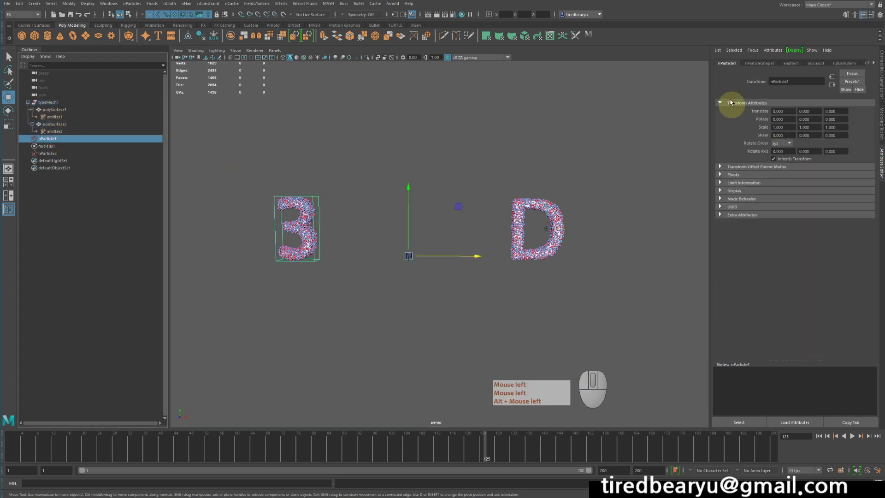
click(759, 63)
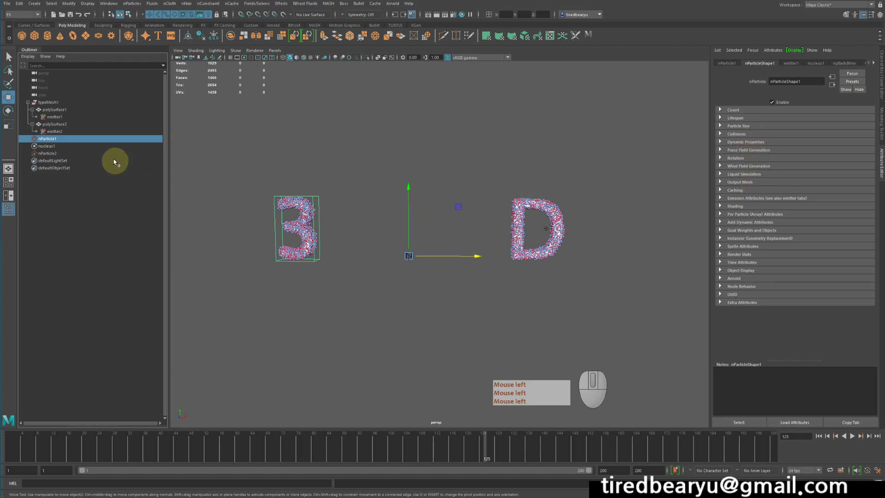
click(740, 134)
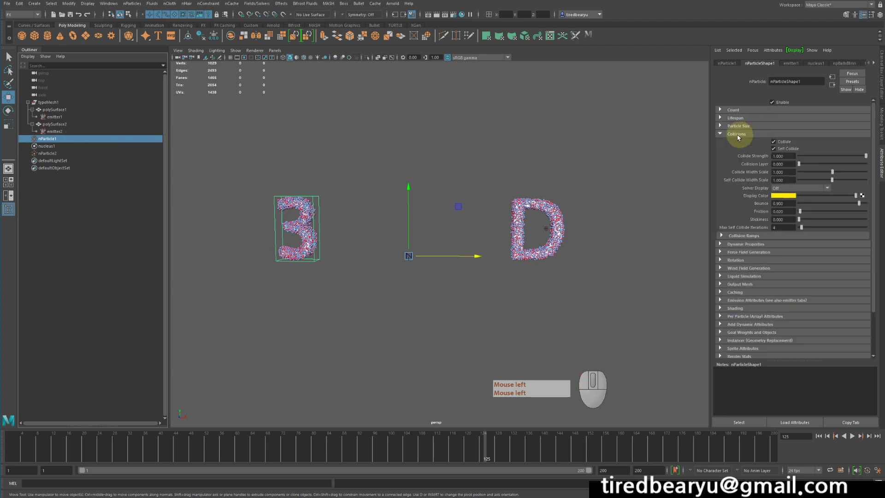
click(780, 142)
click(782, 148)
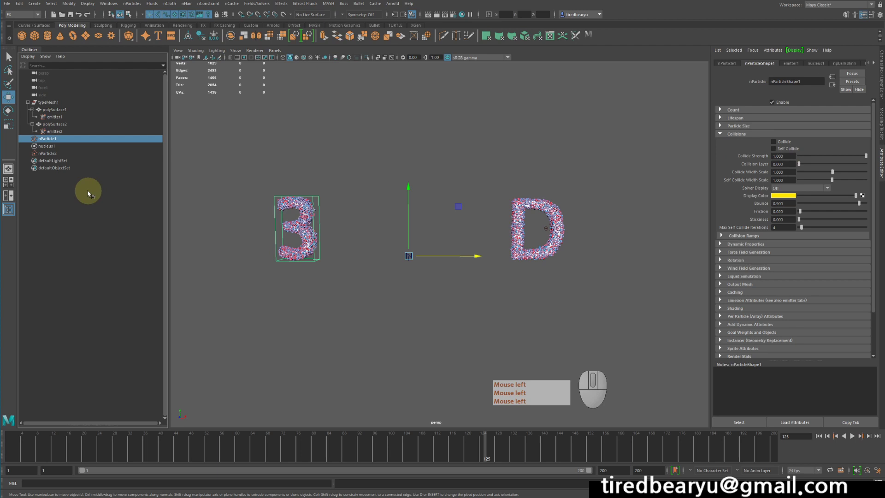
click(51, 153)
click(781, 147)
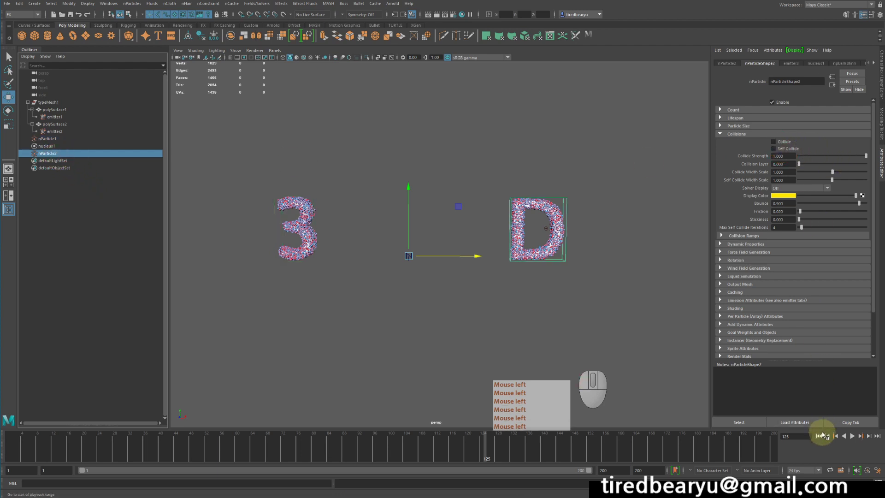
Replay the simulation from the start and examine the particle coverage of the 3 and the D from several angles
click(819, 436)
click(852, 436)
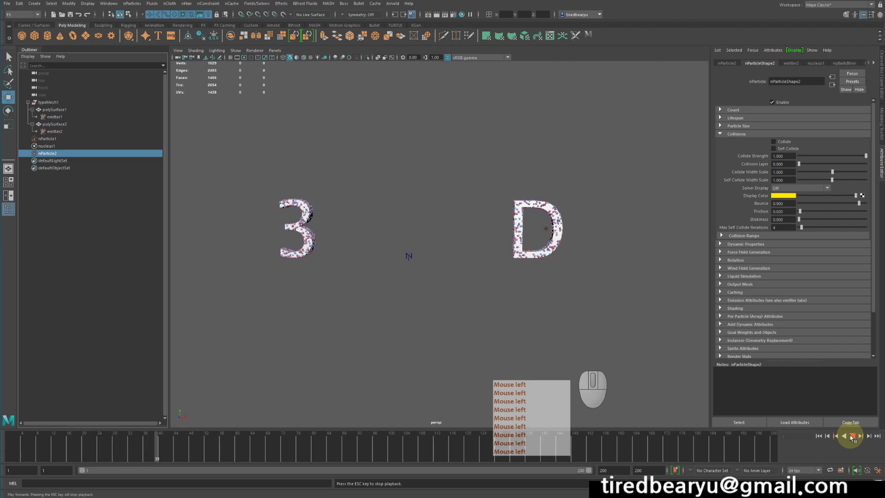
alt+drag(544, 258, 568, 257)
alt+right_drag(568, 257, 596, 244)
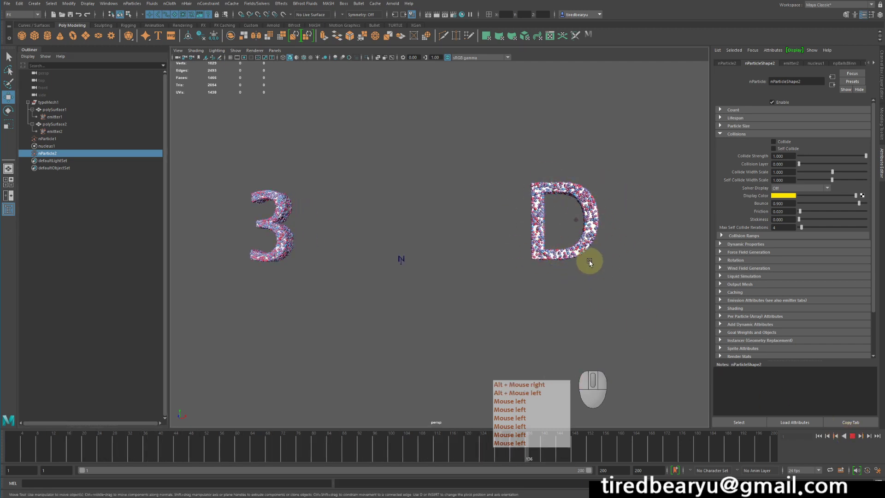
click(859, 438)
alt+drag(603, 302, 624, 310)
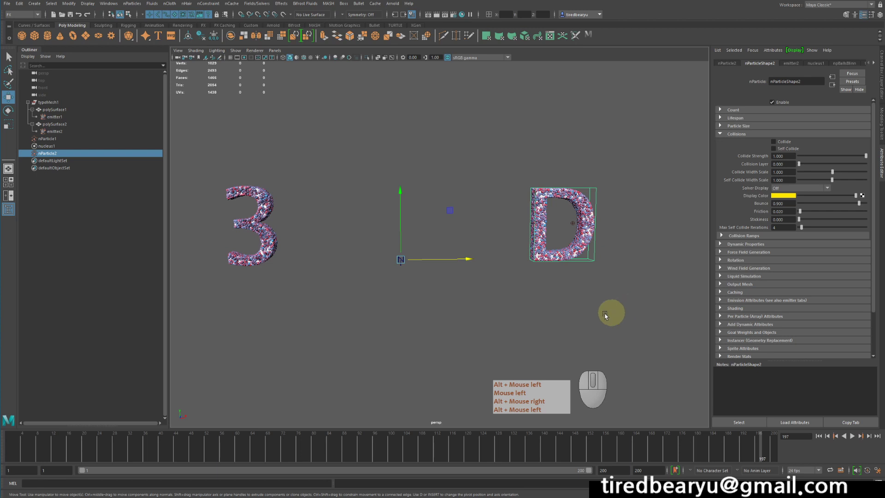
alt+middle_drag(272, 266, 343, 260)
alt+drag(345, 253, 399, 282)
click(416, 275)
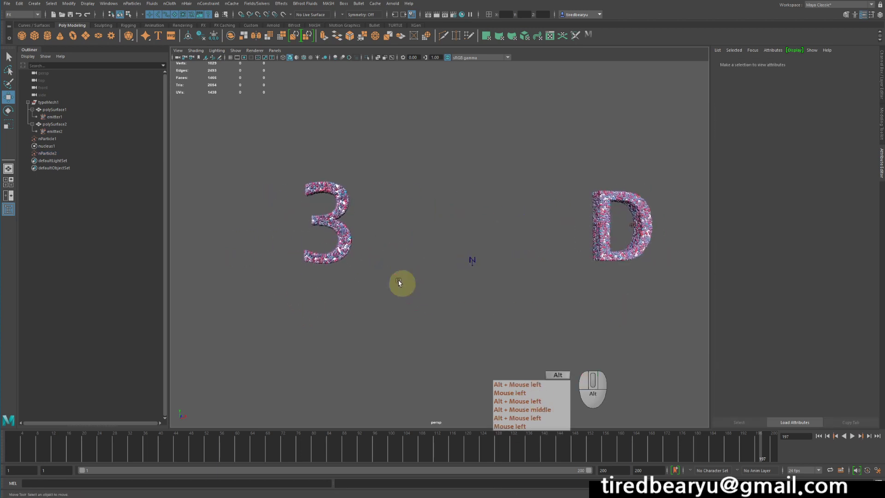
click(340, 233)
alt+middle_drag(343, 235, 462, 250)
alt+drag(462, 250, 357, 177)
alt+drag(375, 220, 393, 215)
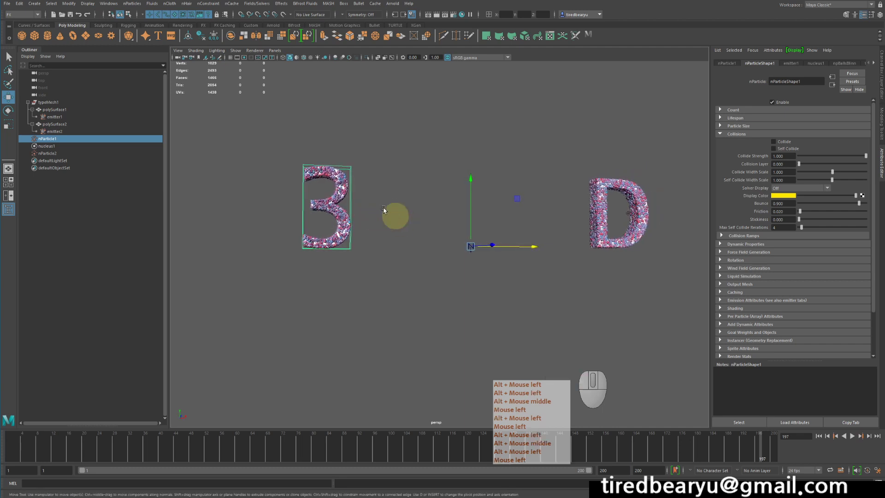
Run the simulation again from the start and stop it at frame 152
click(819, 436)
click(852, 436)
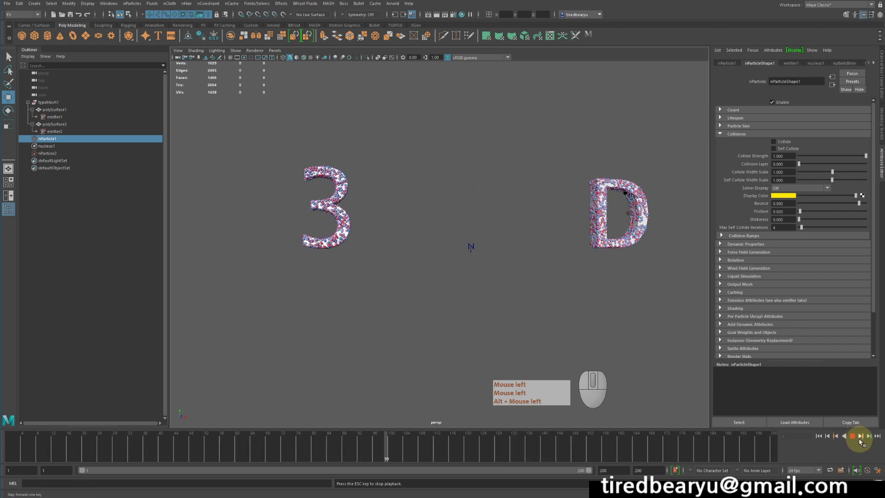
click(853, 435)
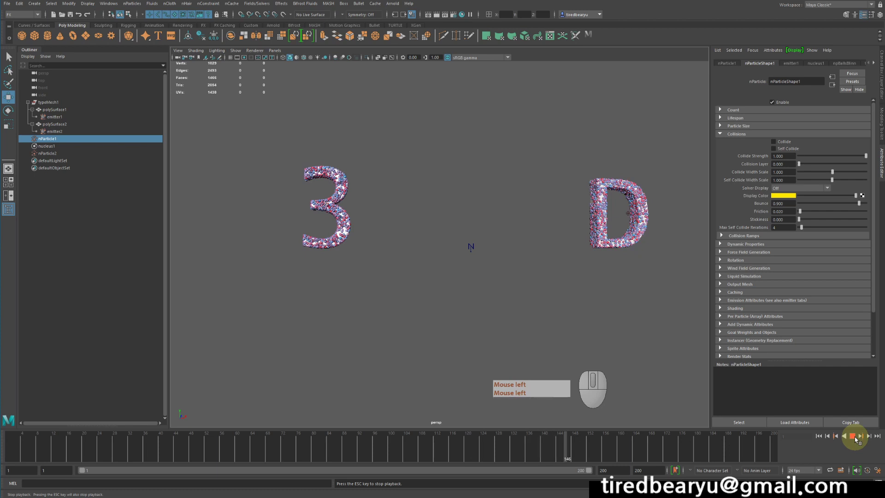
click(327, 311)
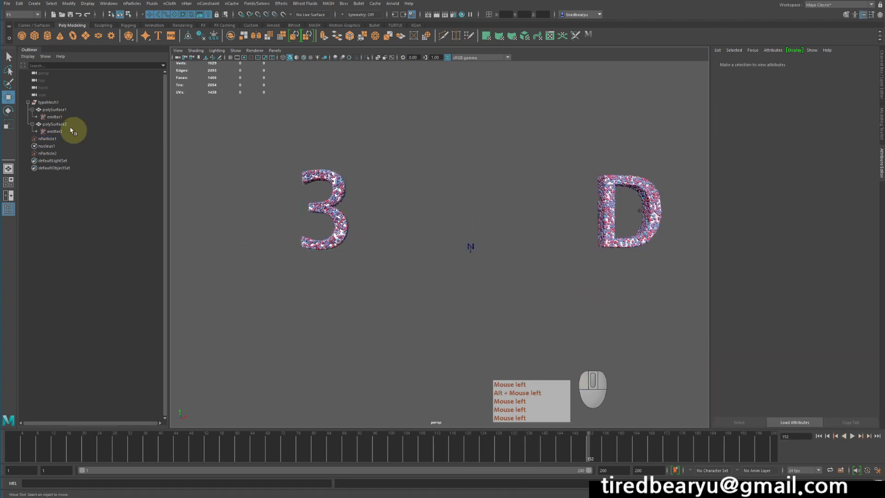
Store the current particle positions as the initial state for nParticle1 and nParticle2, each with Set for Selected
click(56, 139)
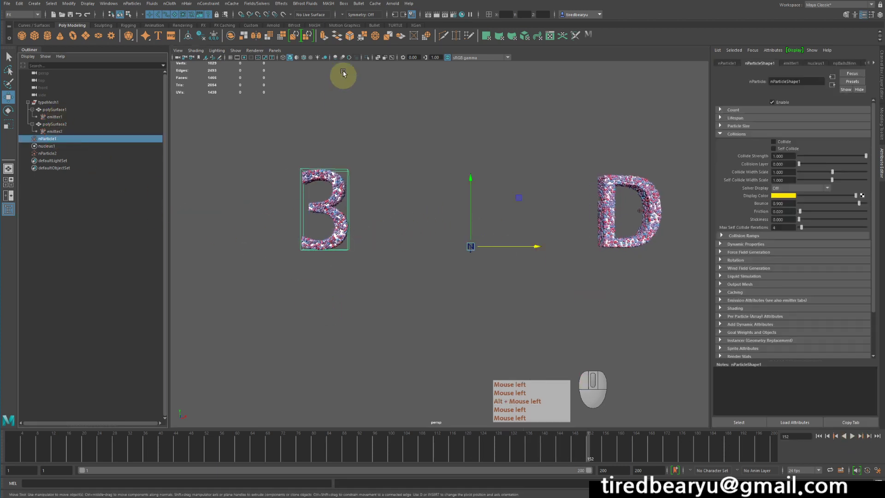
click(256, 4)
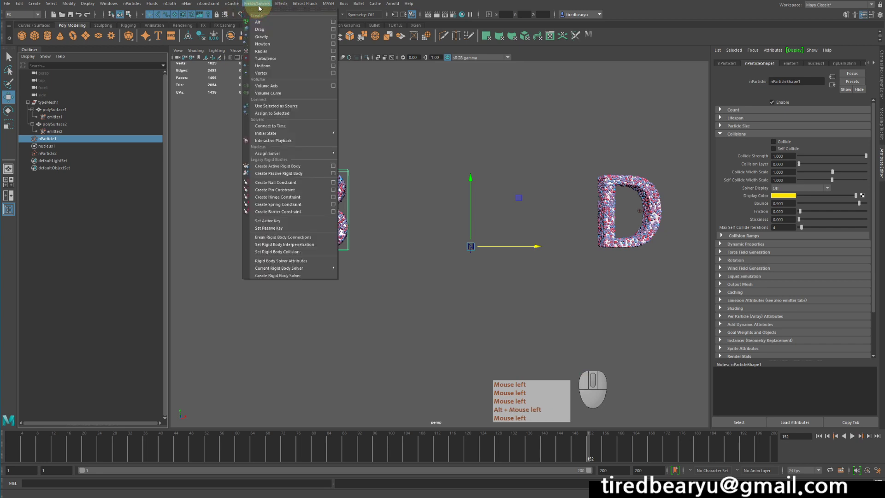
mouse_move(291, 133)
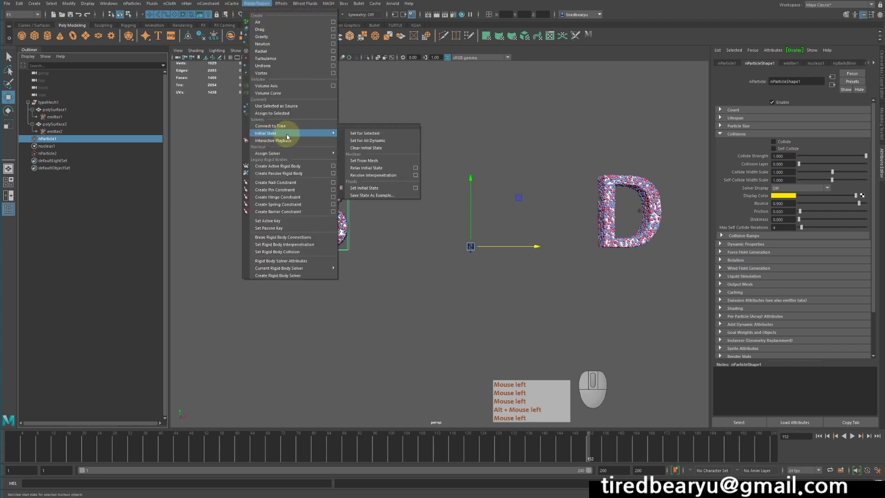
click(366, 135)
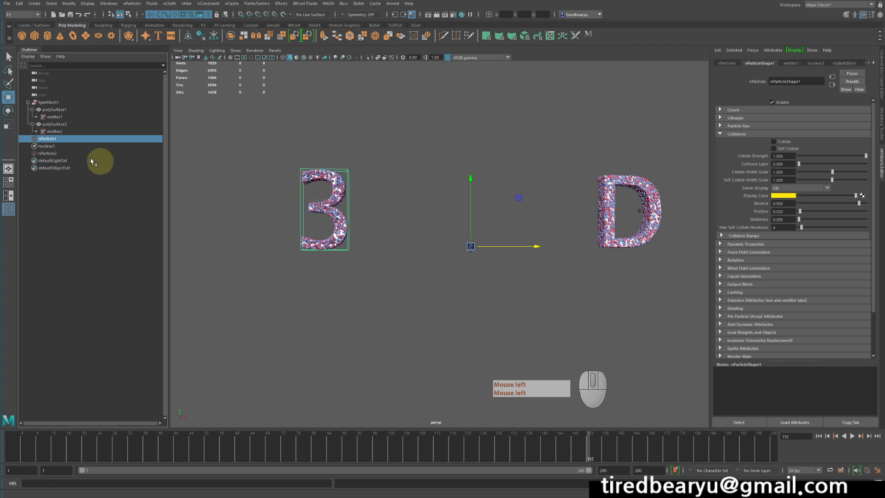
click(50, 153)
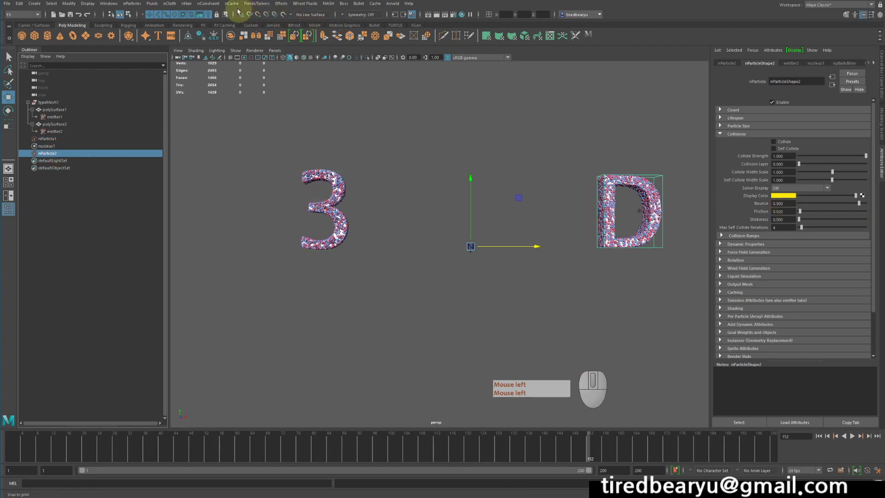
click(257, 4)
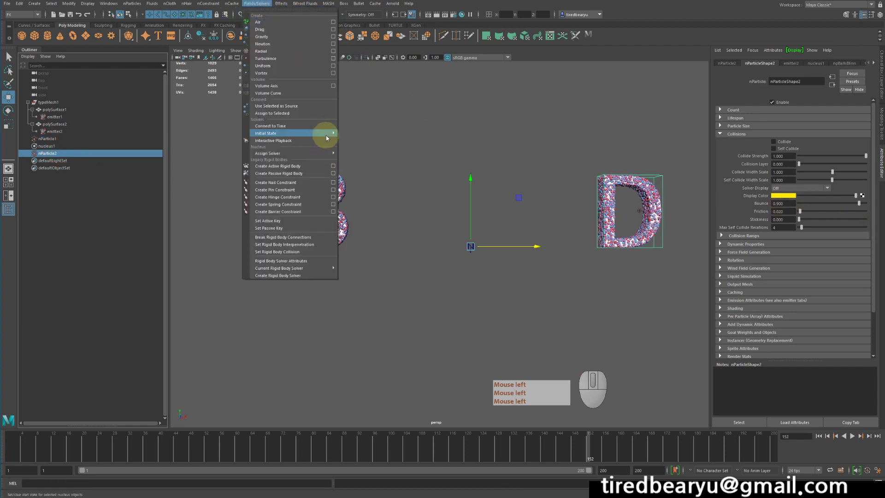
mouse_move(325, 134)
click(367, 133)
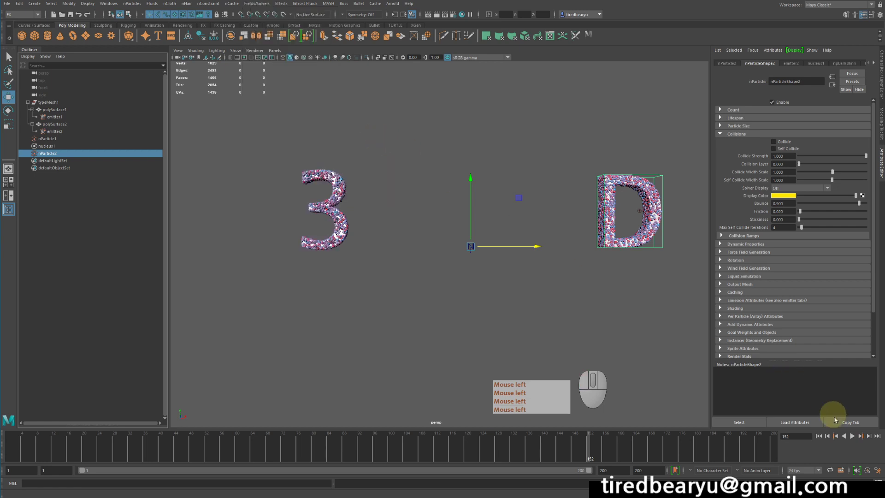
Return to the first frame and delete typeMesh1 together with its two letter surfaces and their emitters
click(819, 435)
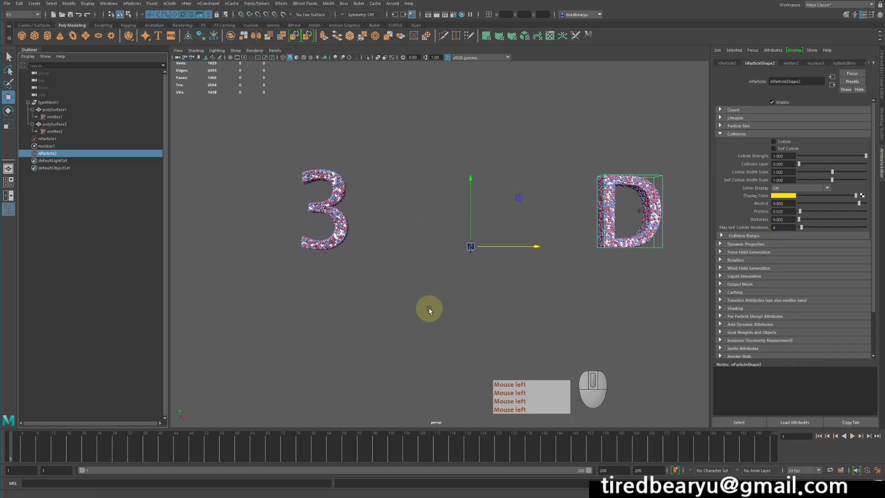
click(49, 102)
drag(59, 105, 65, 131)
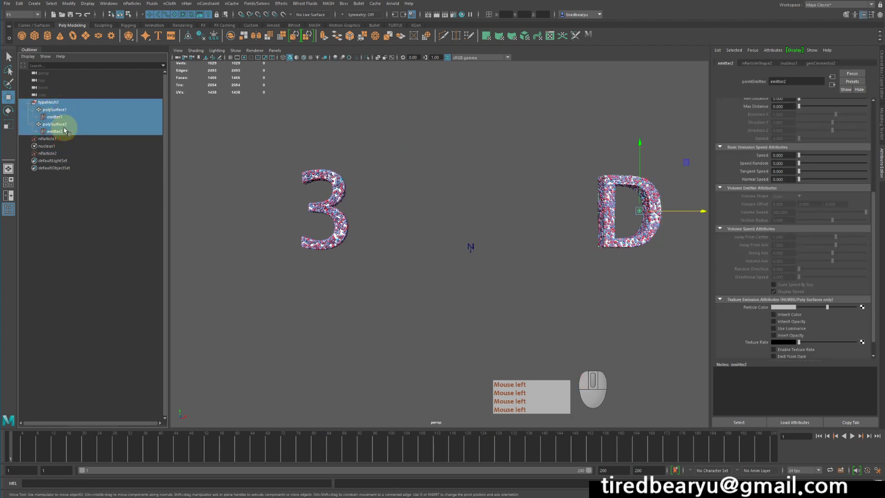
key(Delete)
alt+drag(359, 251, 383, 251)
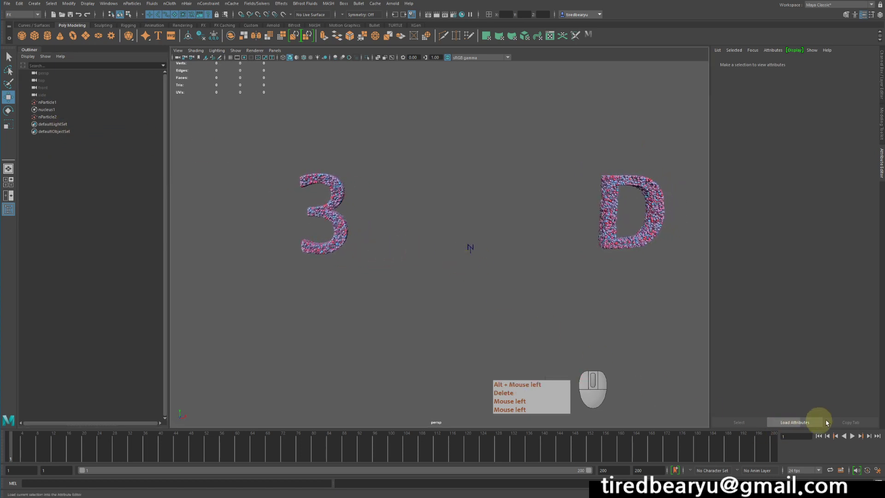
Replay the simulation several times from the start to check whether the particle letters hold their shape, ending at frame 1
click(855, 438)
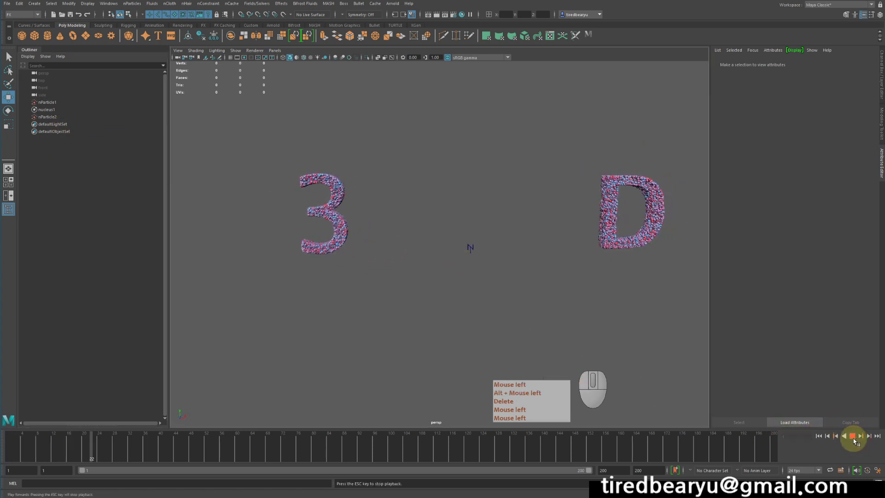
click(853, 438)
click(852, 438)
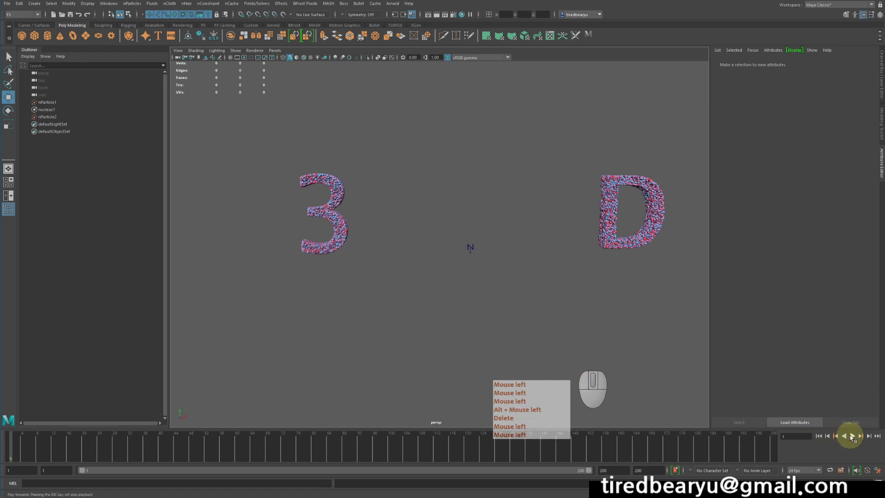
click(852, 436)
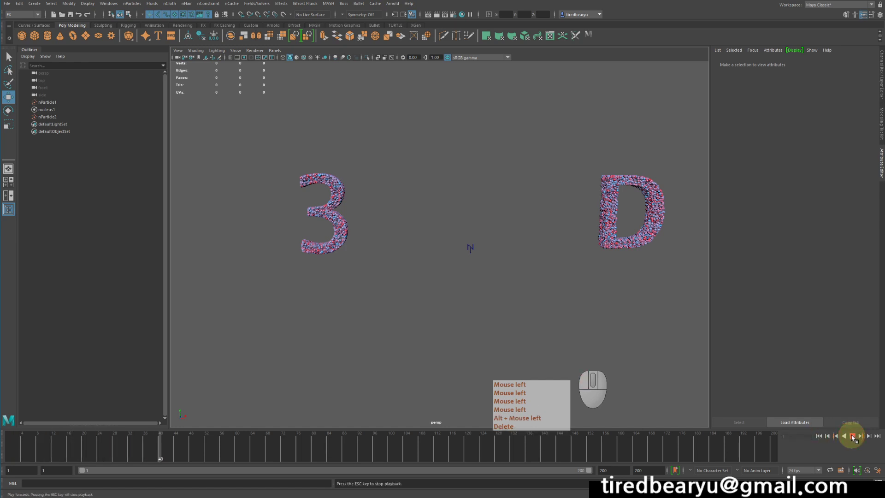
click(852, 437)
click(819, 438)
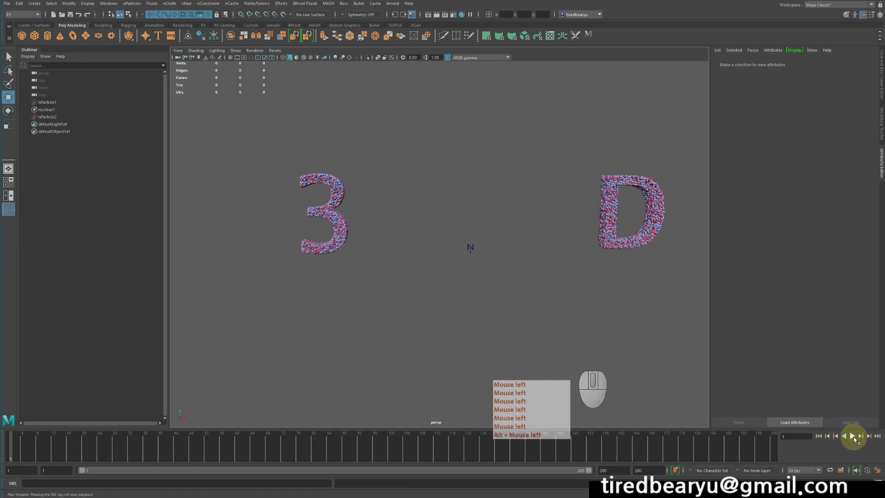
click(853, 437)
click(852, 438)
click(820, 438)
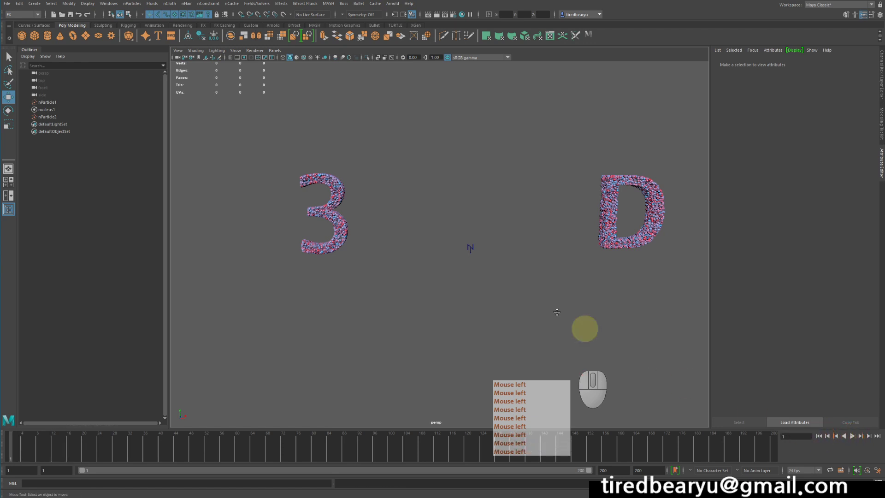
Make the D particles (nParticle2) a goal for the 3 particles (nParticle1), selecting nParticle1 first and nParticle2 last
alt+middle_drag(466, 249, 424, 239)
mouse_move(424, 240)
alt+mouse_down()
mouse_move(421, 227)
mouse_move(460, 243)
alt+mouse_up()
mouse_move(250, 106)
mouse_down()
mouse_move(316, 201)
mouse_move(319, 241)
mouse_up()
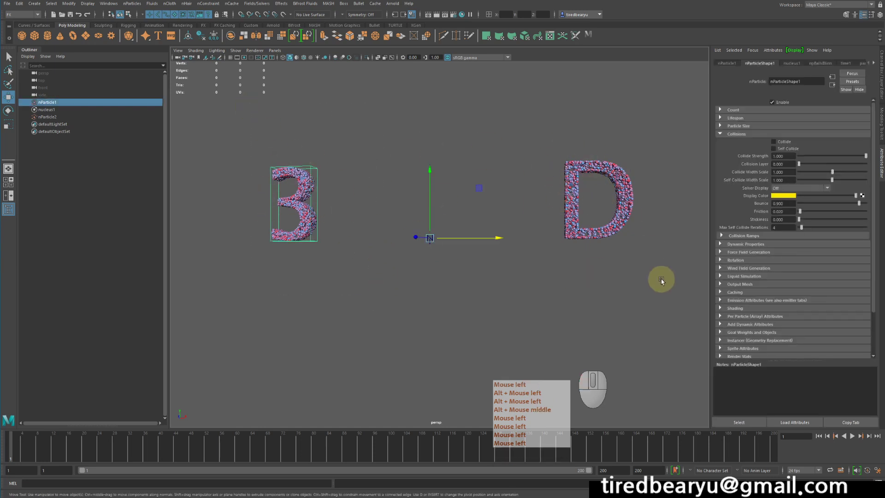
alt+drag(646, 268, 603, 289)
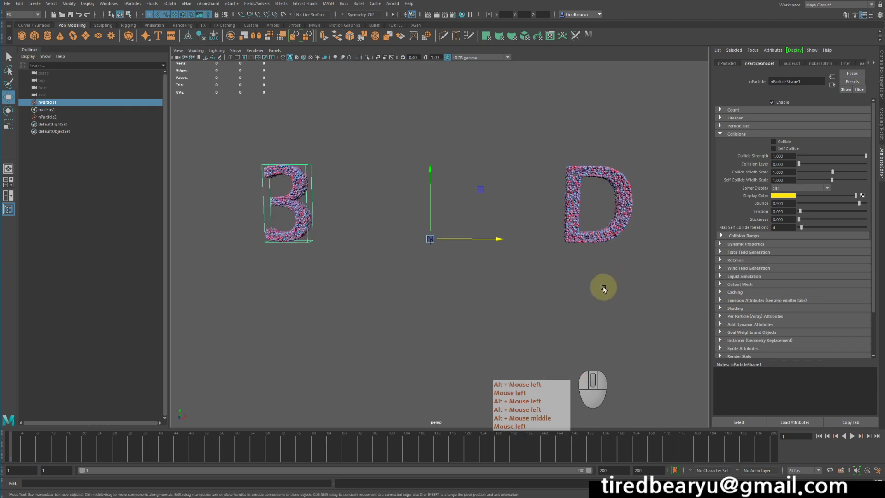
shift+drag(527, 132, 644, 187)
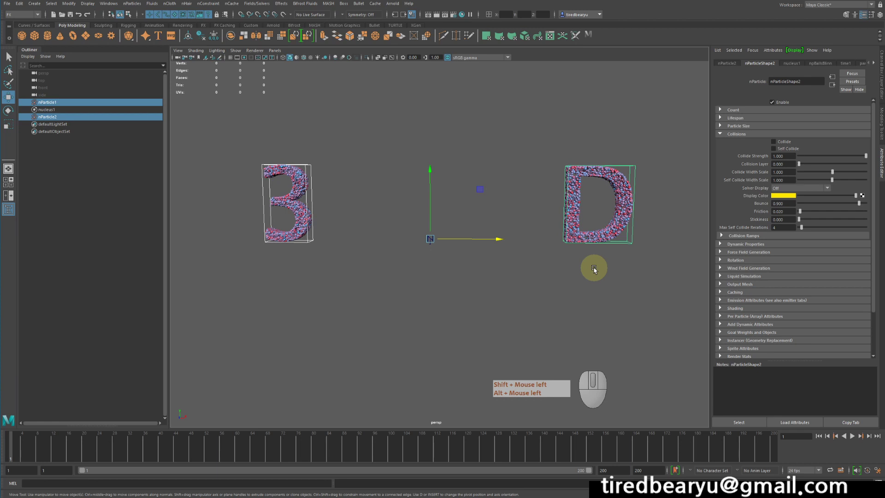
click(326, 178)
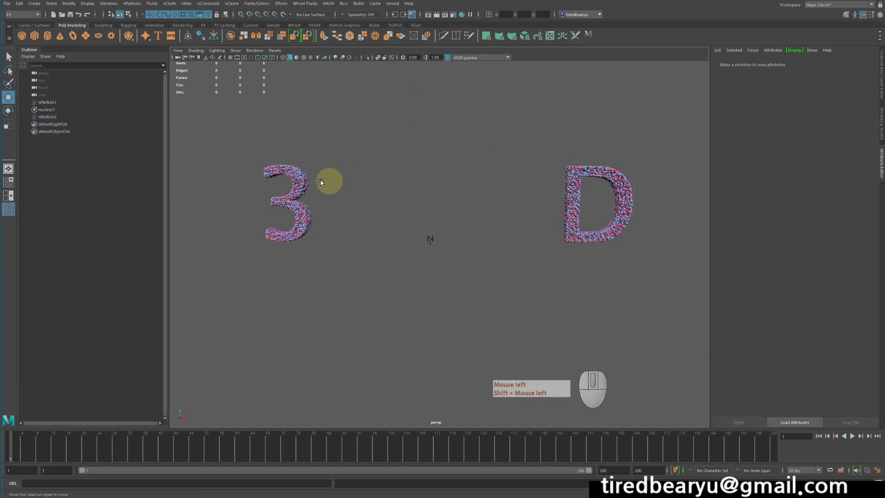
click(318, 198)
shift+click(582, 232)
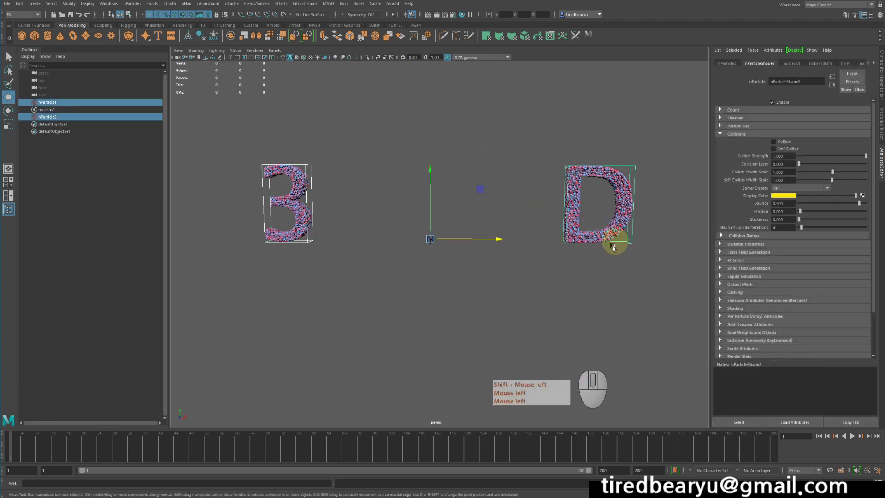
click(292, 152)
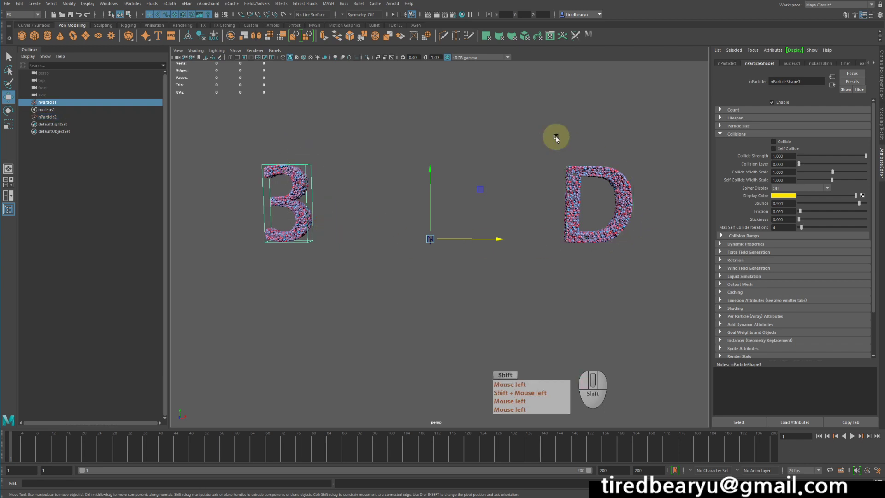
shift+click(597, 198)
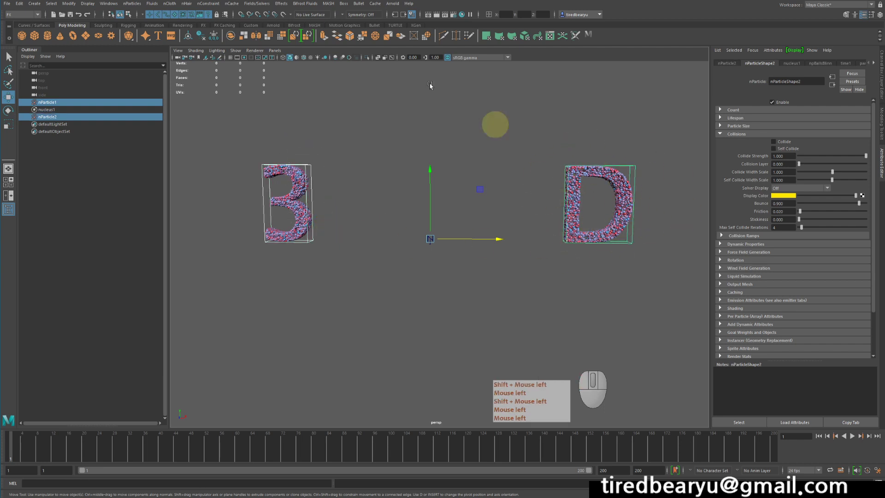
click(122, 3)
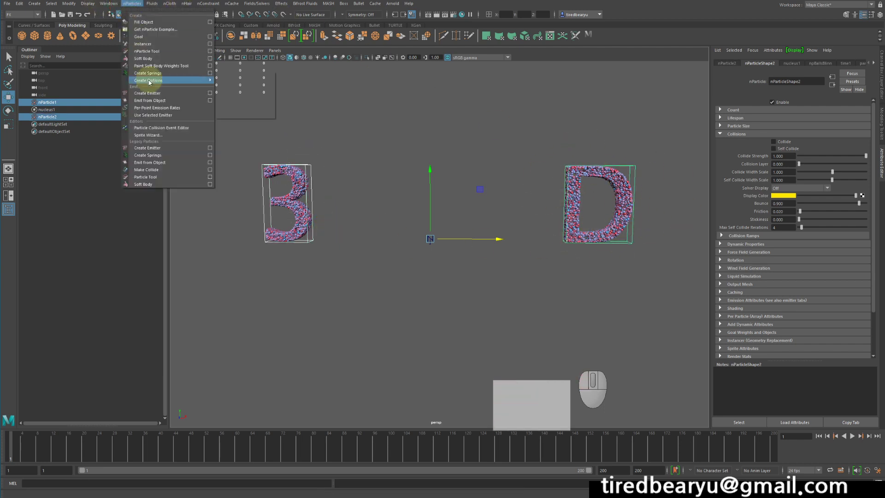
click(137, 37)
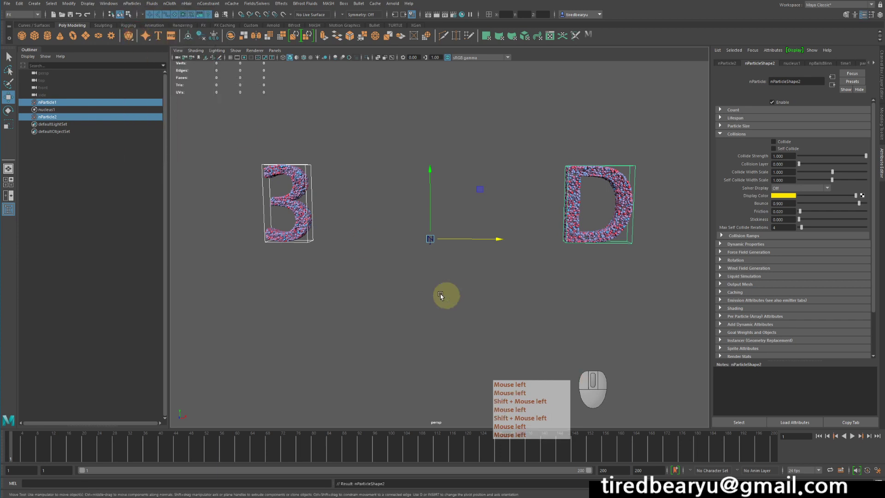
Play the simulation repeatedly from the start to examine how the 3 moves toward the D, ending at the first frame
click(854, 439)
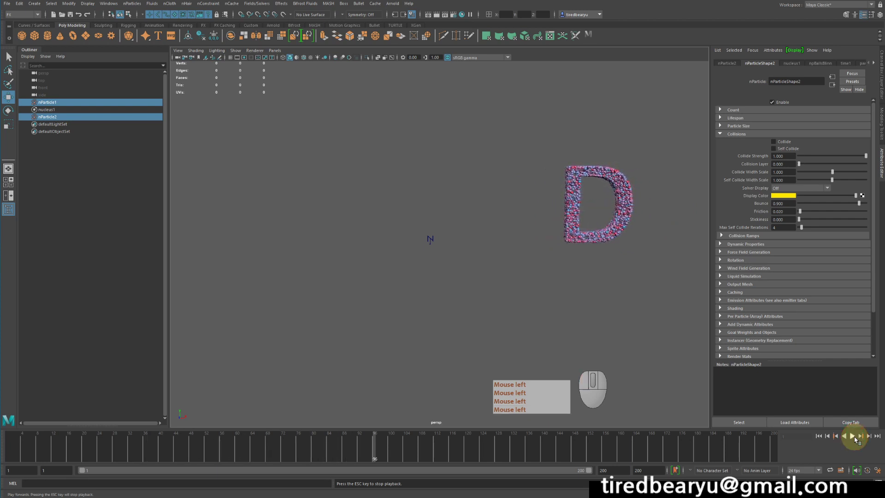
click(852, 436)
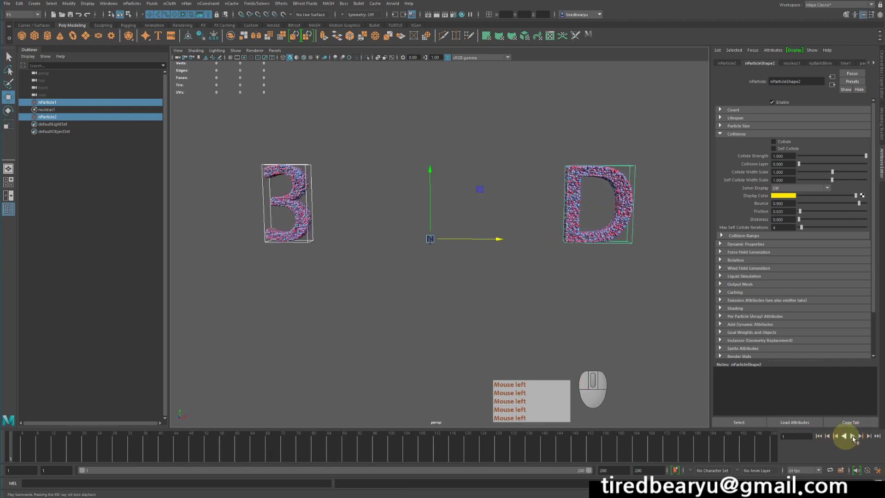
click(818, 435)
click(853, 436)
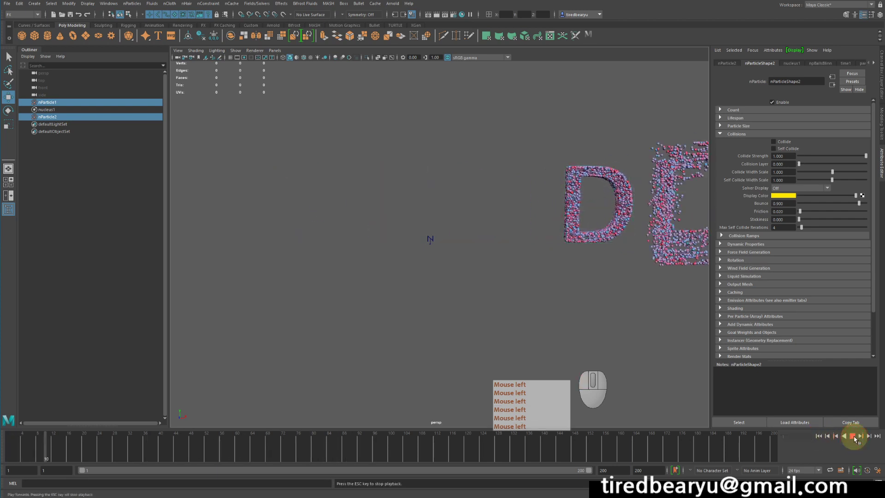
key(Escape)
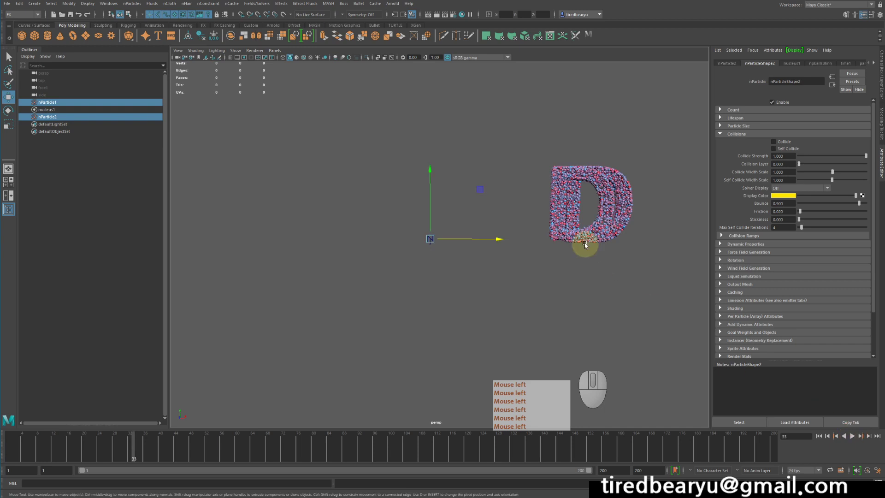
click(818, 436)
Hide nParticle2, the particles that form the D
click(653, 251)
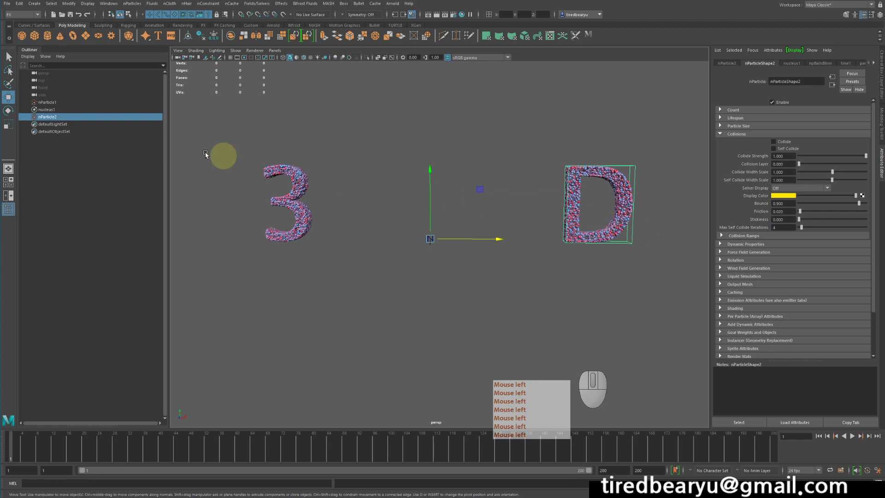
click(85, 119)
key(h)
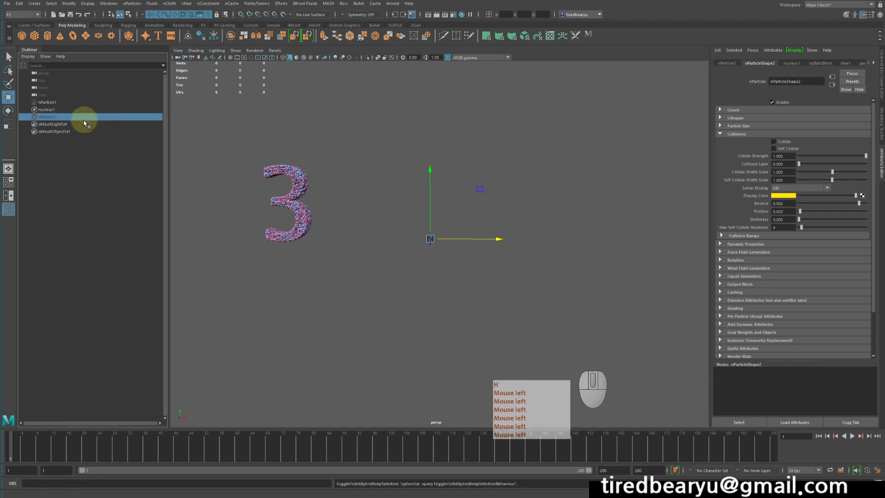
Play the simulation with only nParticle1 displayed to watch its transition, and return to the first frame
click(850, 438)
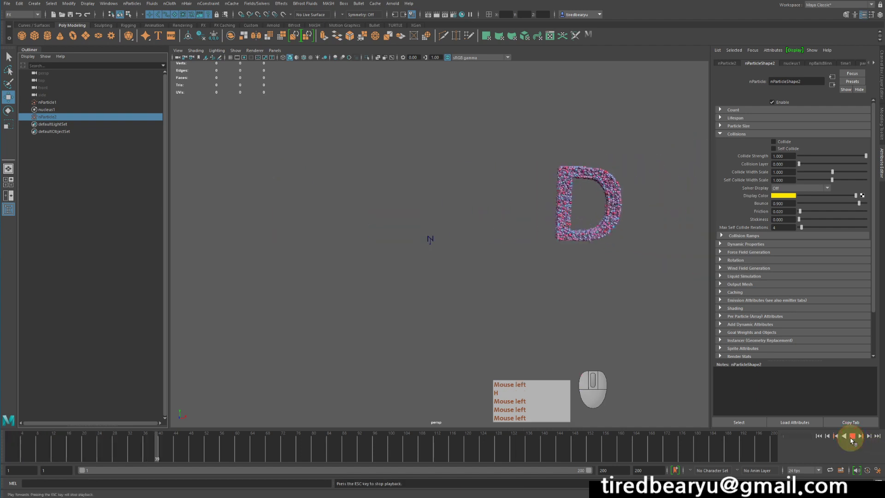
click(851, 437)
click(818, 437)
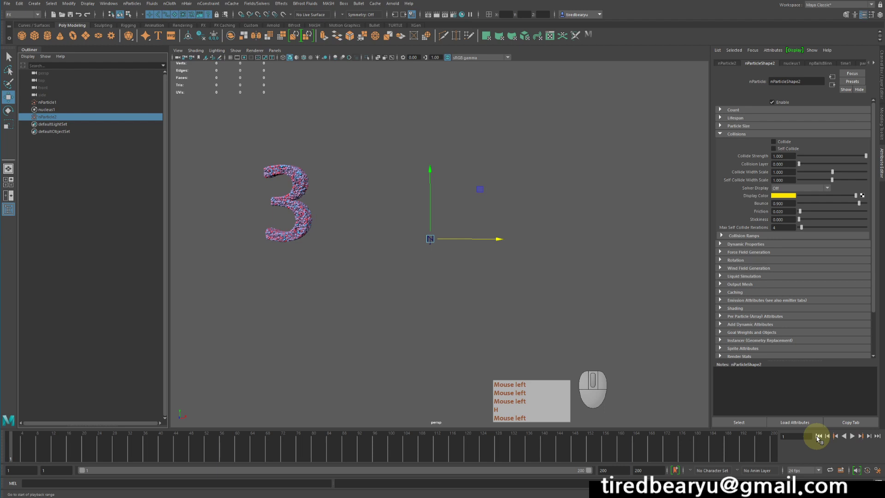
Select nParticle1 and lower Conserve in its Dynamic Properties to about 0.48
alt+middle_drag(642, 342, 606, 318)
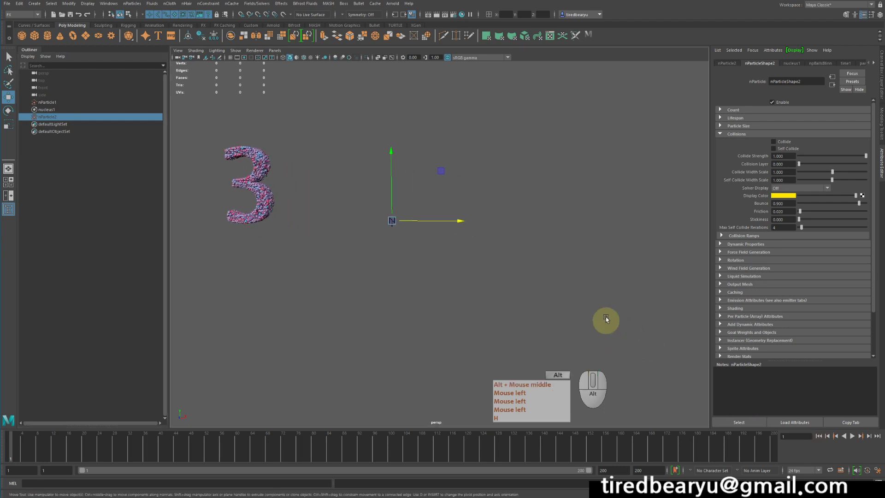
alt+right_drag(606, 318, 561, 297)
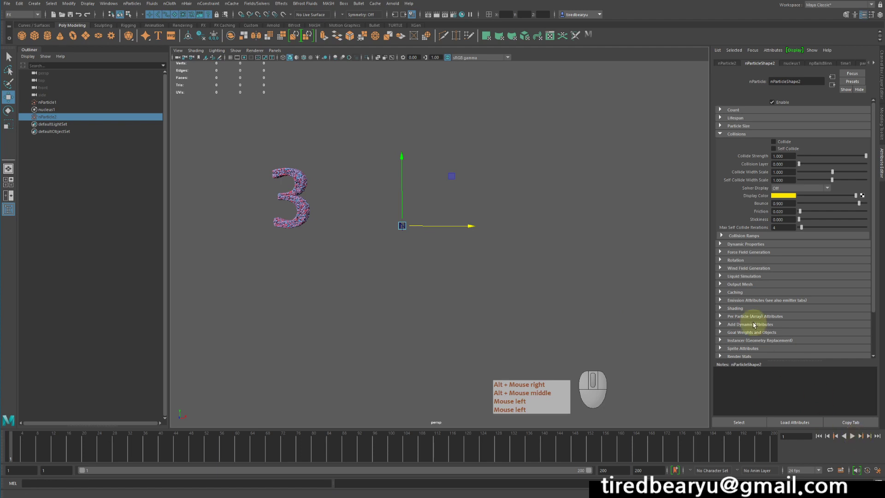
drag(219, 129, 325, 256)
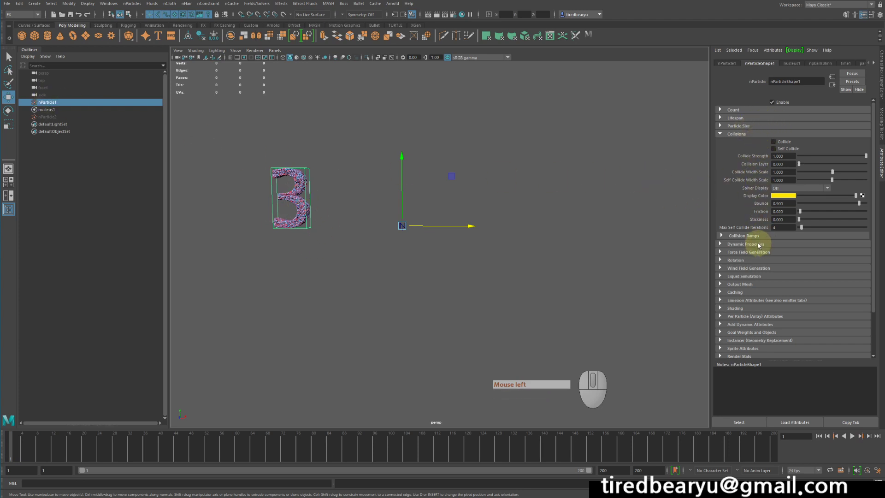
click(745, 244)
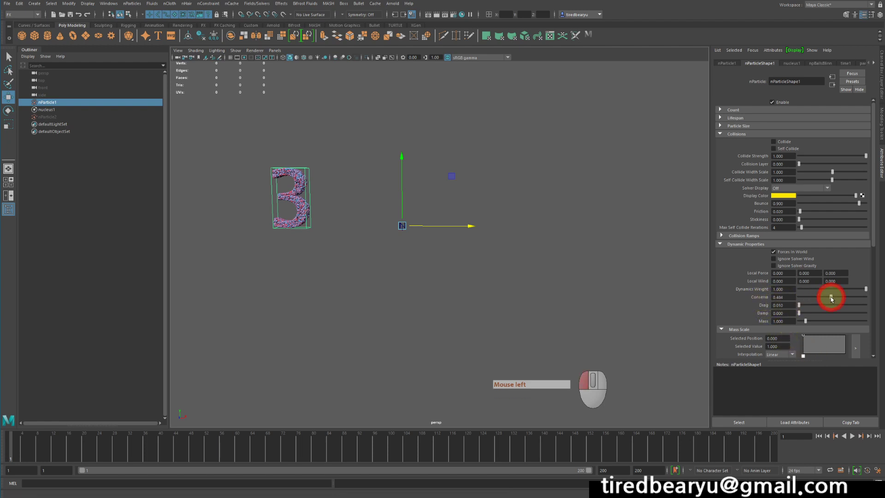
click(825, 381)
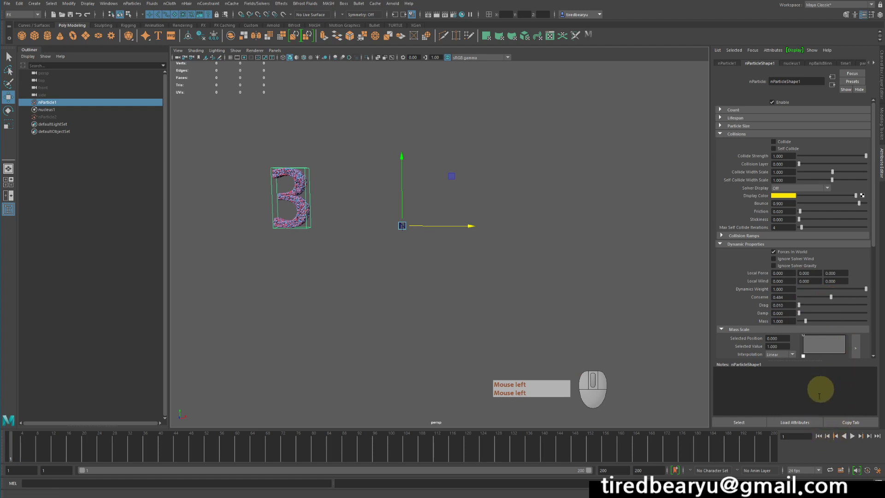
Replay the simulation from the start to check how the reduced Conserve affects the particles reaching the D shape
click(852, 436)
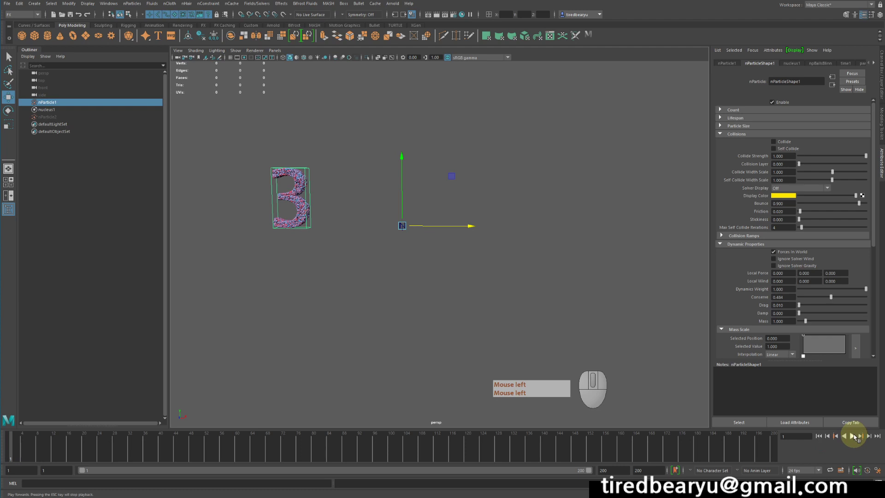
click(853, 436)
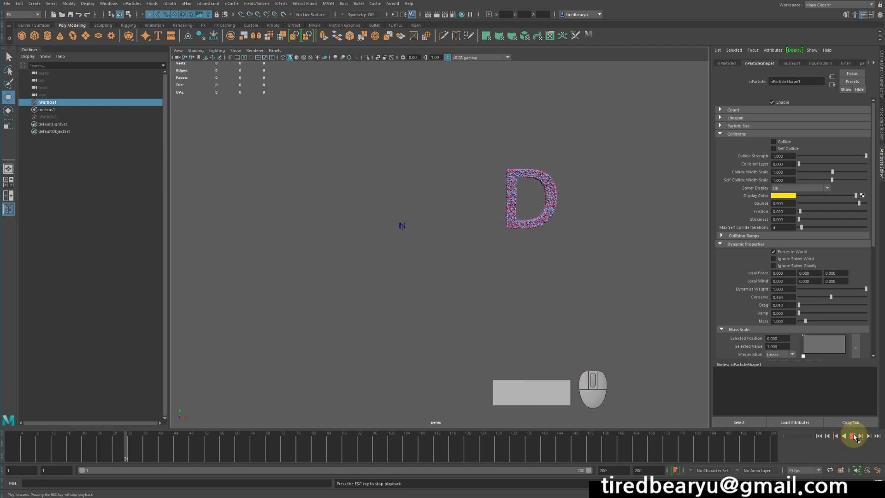
click(852, 436)
click(818, 436)
click(855, 438)
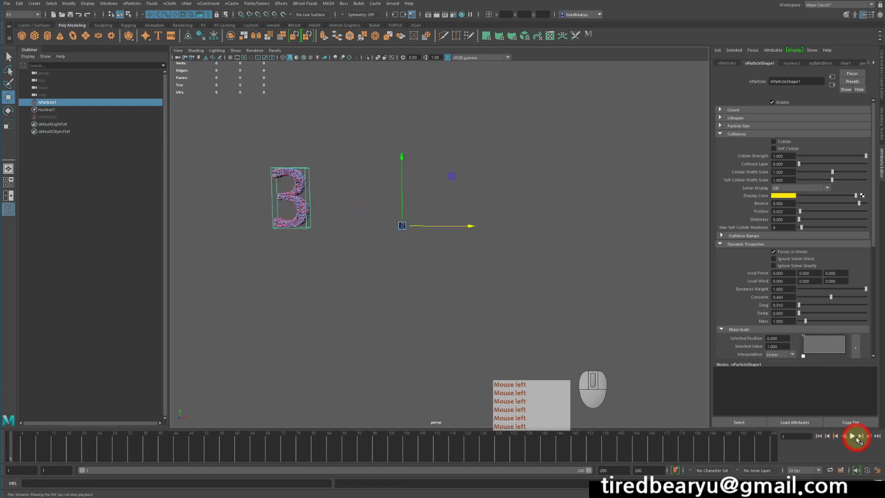
click(853, 436)
Raise nParticle1's Conserve to 0.83, replay the simulation from the start, and reduce Conserve to 0.747 during playback
drag(837, 297, 854, 297)
click(818, 437)
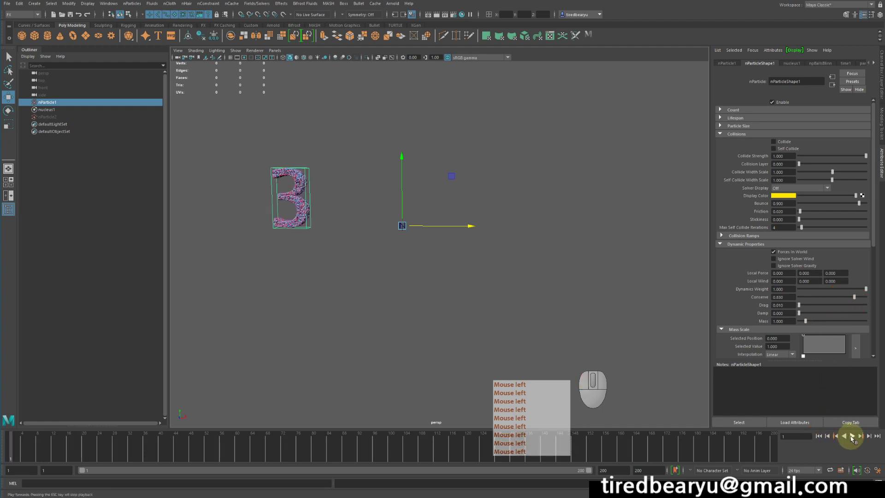
click(851, 436)
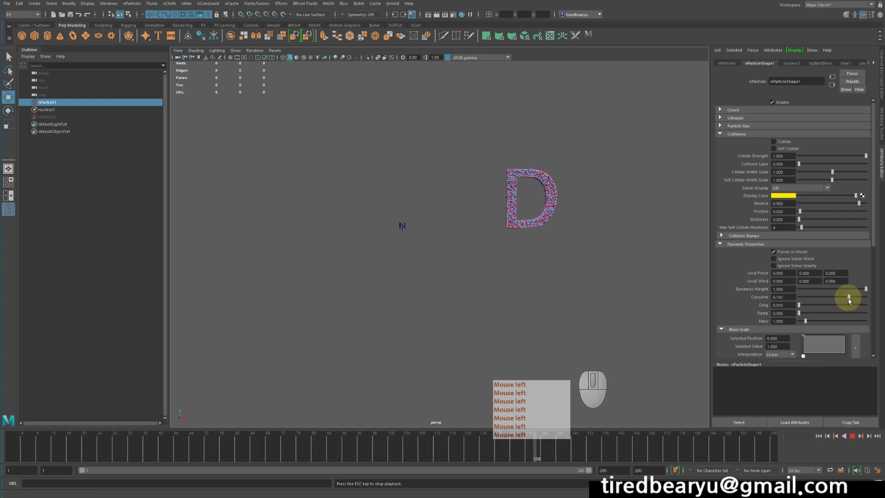
click(852, 436)
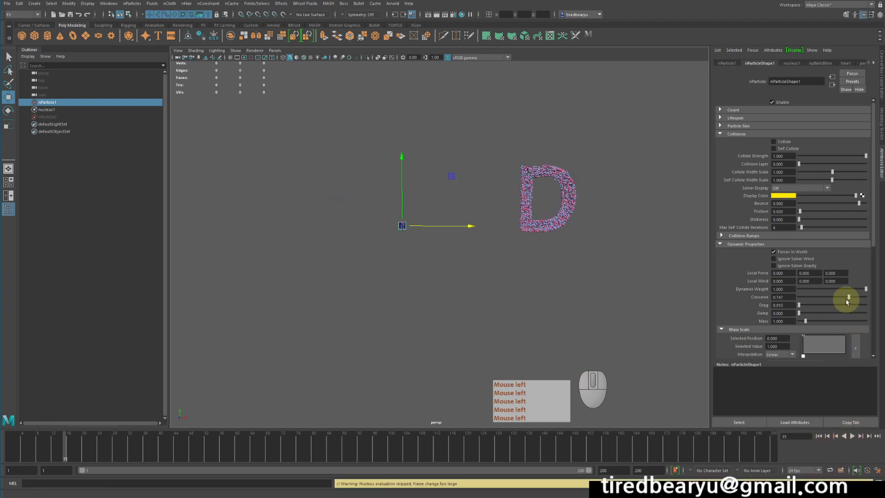
Set nParticle1's Conserve to about 0.7 and test it by playing the simulation from the first frame
drag(848, 299, 845, 298)
click(818, 435)
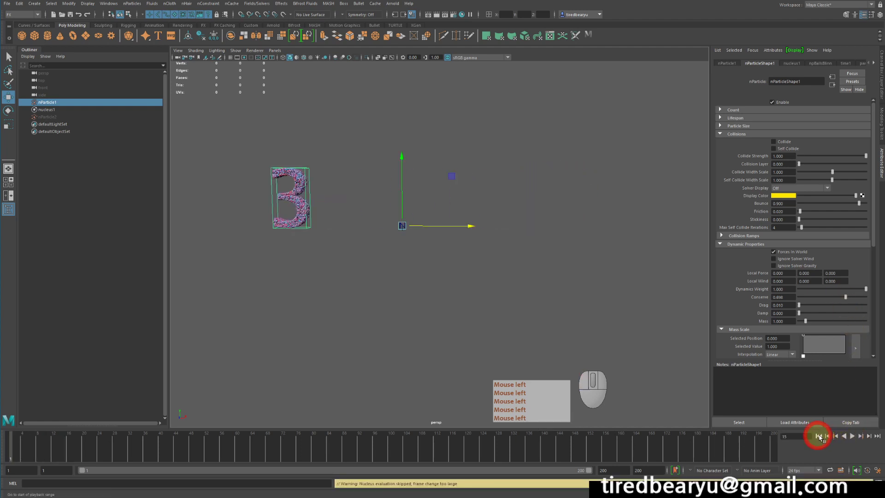
click(852, 436)
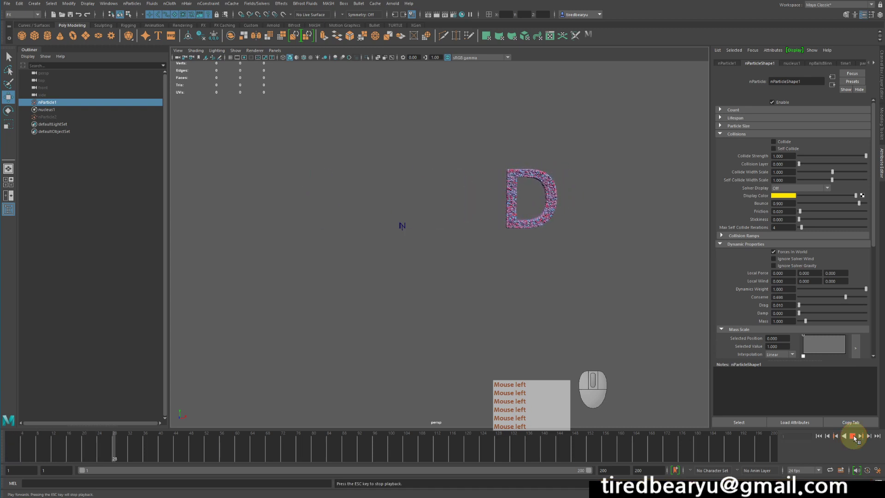
click(852, 436)
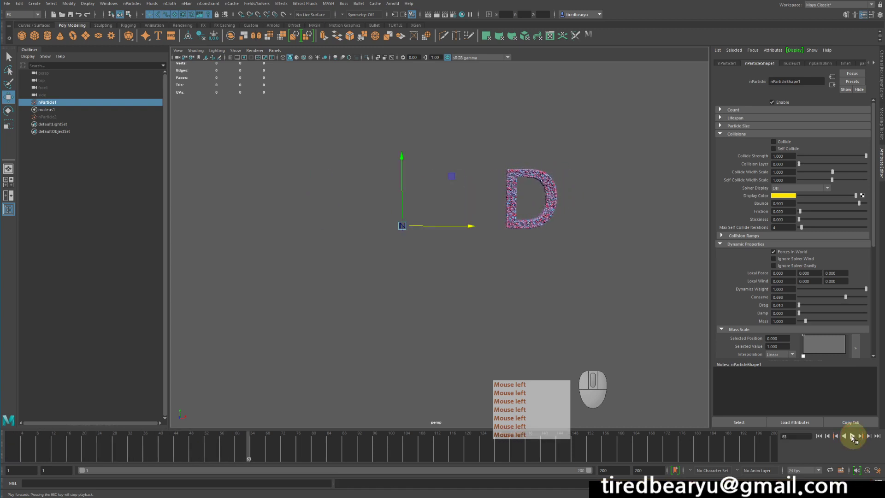
click(818, 436)
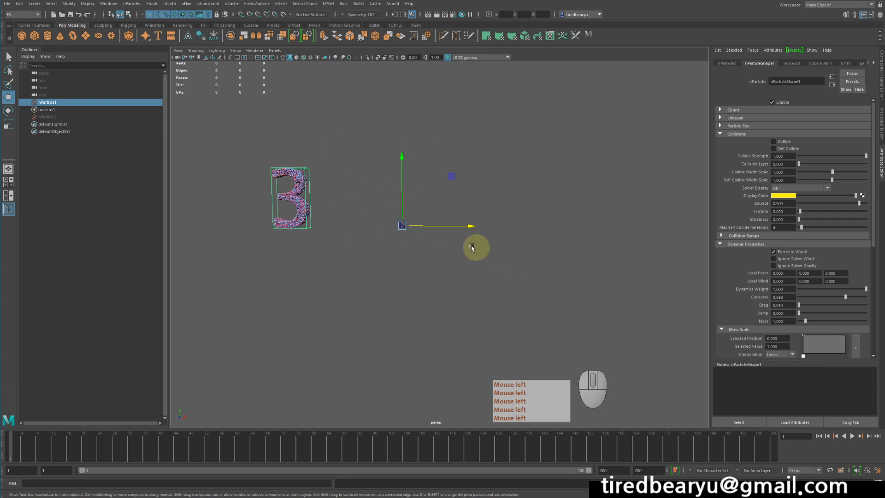
Play the simulation twice more from the start to inspect the motion of nParticle1 from the 3 into the D
click(852, 436)
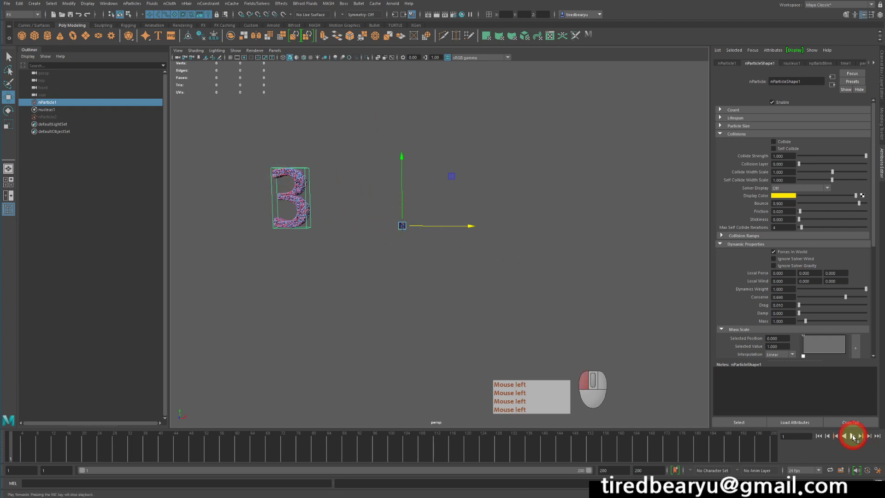
click(852, 437)
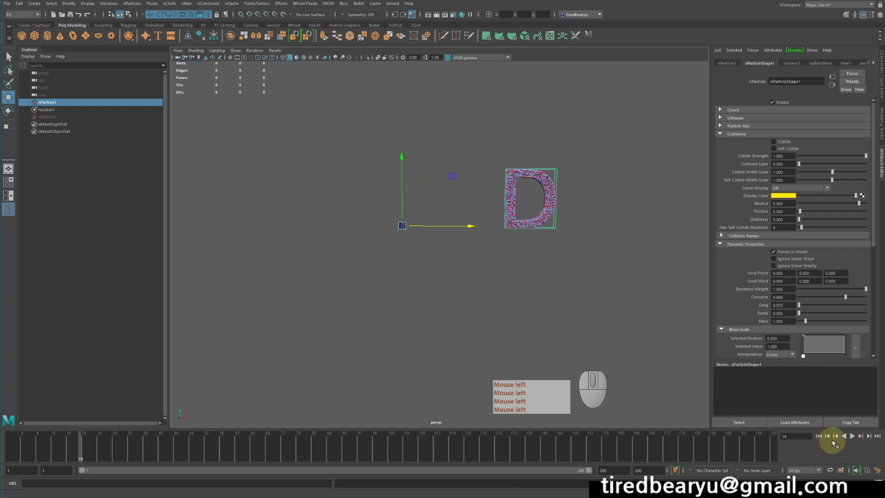
click(819, 436)
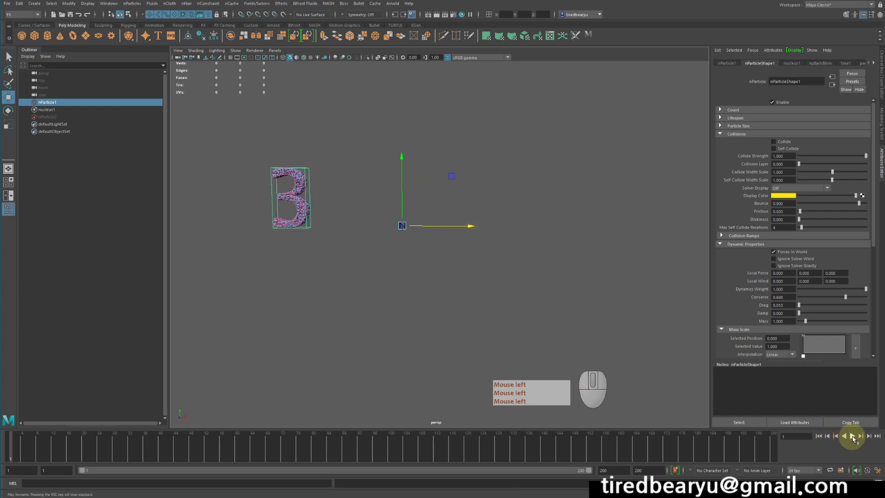
click(851, 436)
click(851, 435)
click(827, 436)
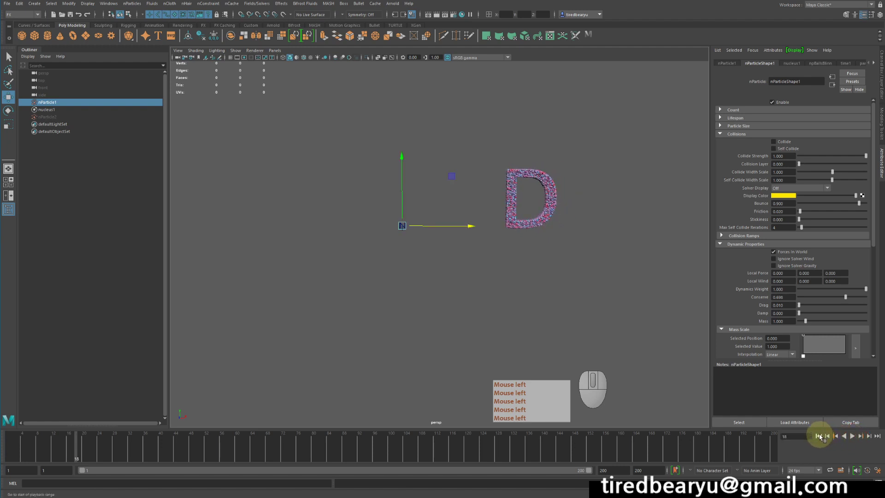
Rewind to the first frame, add a Turbulence field to nParticle1, and raise the field to about 9.08 in Y
click(819, 436)
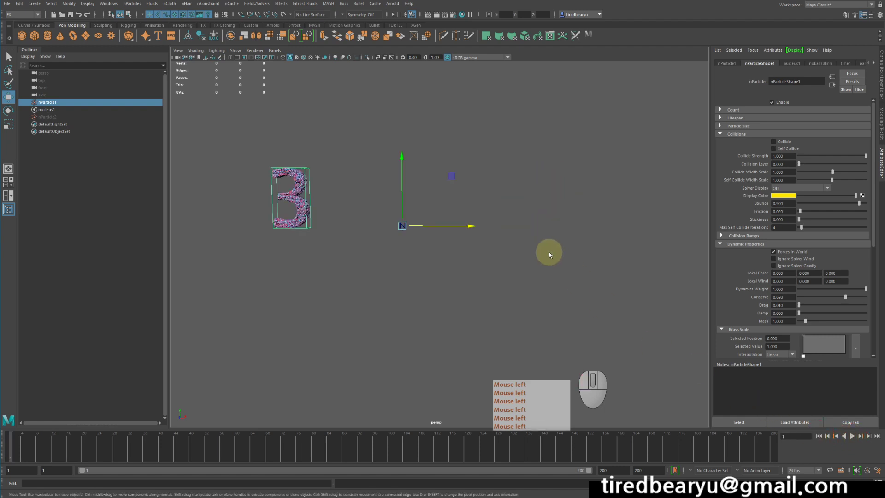
click(378, 125)
drag(296, 153, 344, 242)
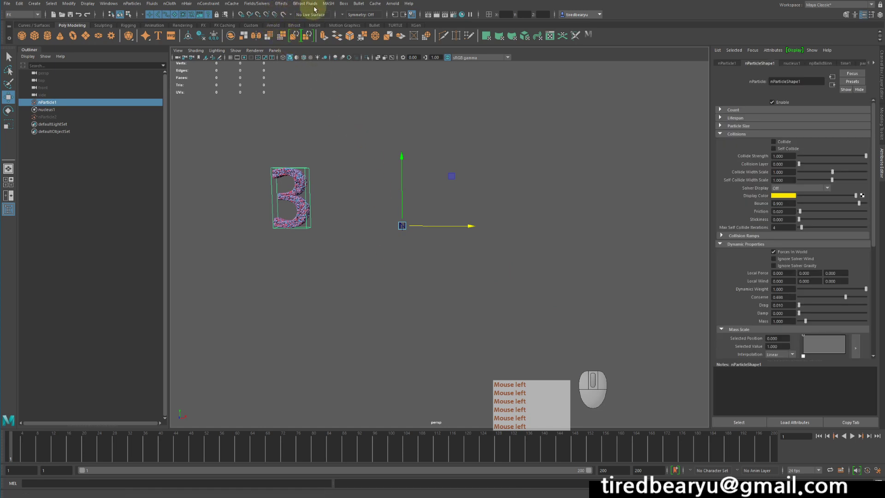
click(257, 3)
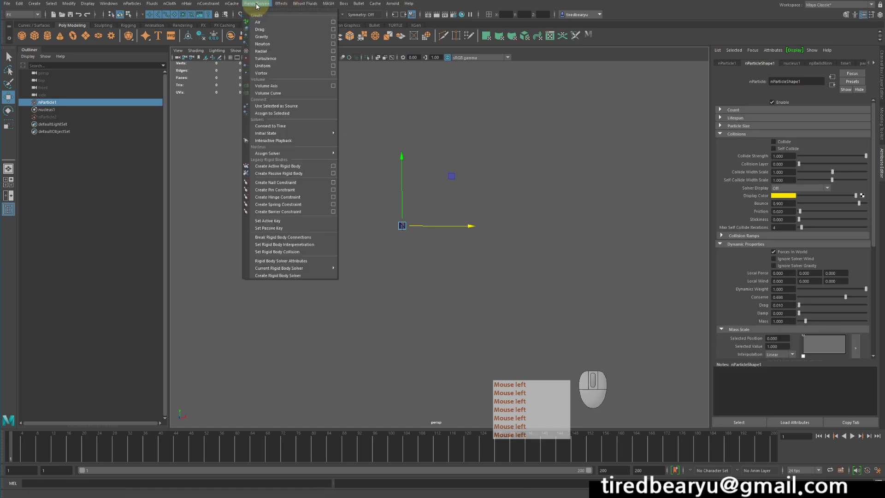
click(283, 60)
key(w)
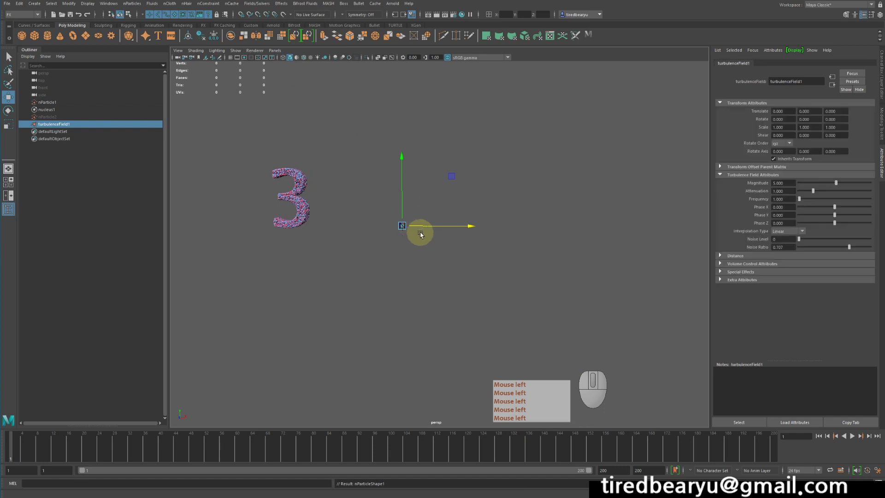
drag(402, 198, 404, 113)
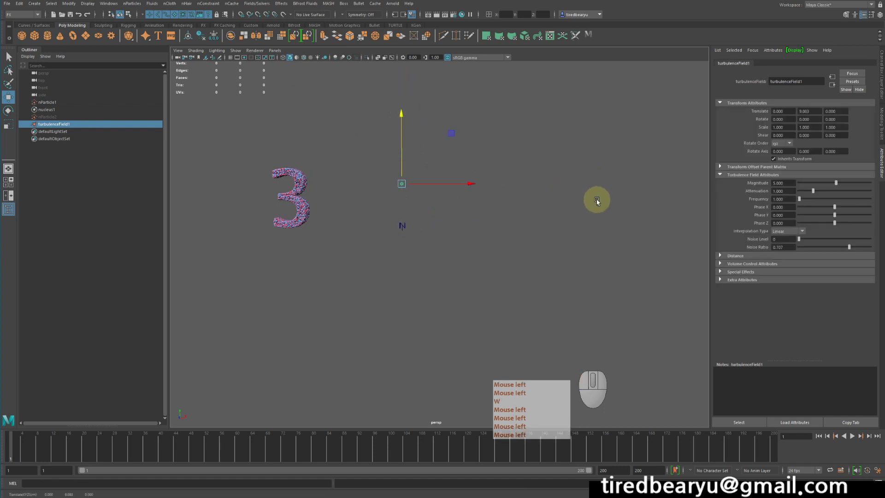
Set the turbulence field's Volume Shape to Cube and scale the field uniformly to about 13.7
click(746, 264)
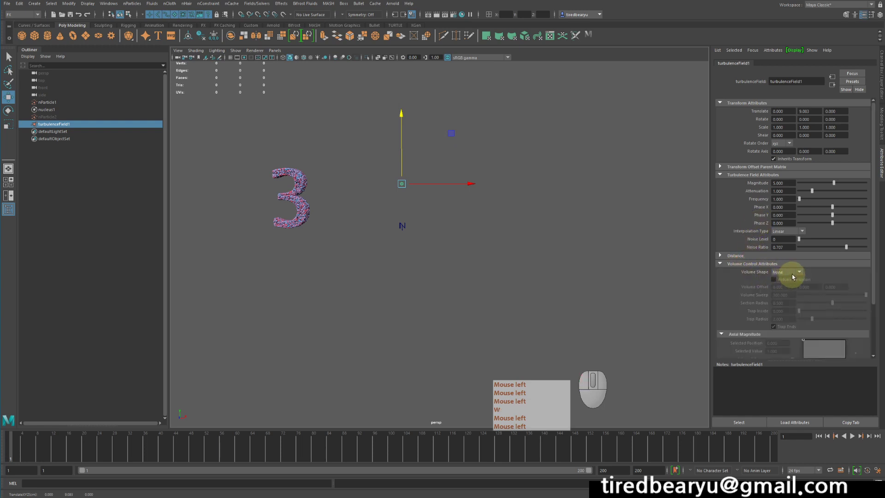
click(792, 273)
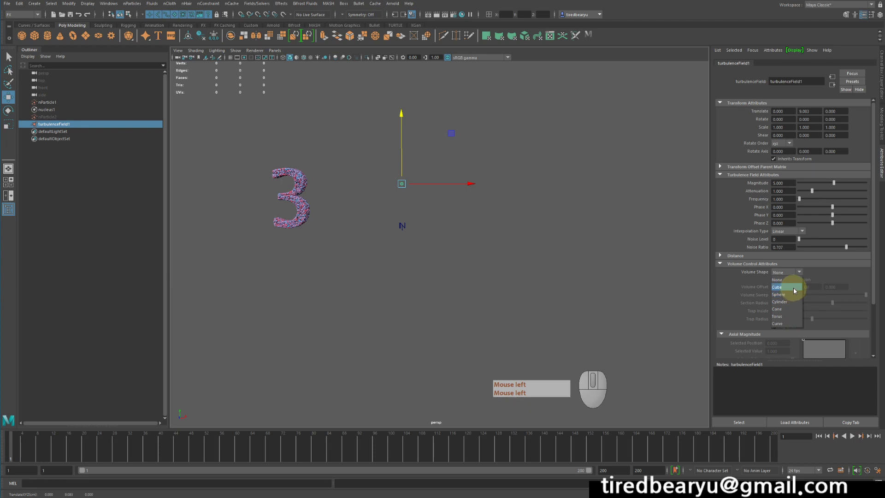
click(792, 288)
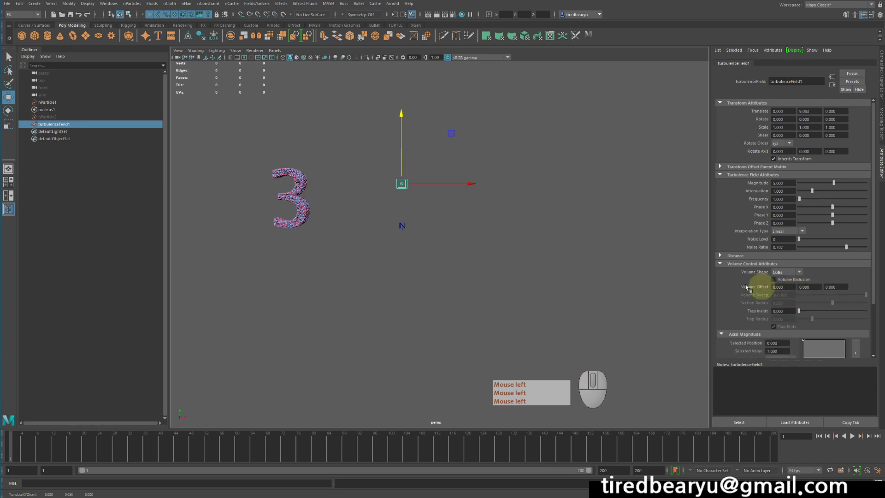
key(r)
middle_drag(500, 262, 574, 264)
key(r)
key(z)
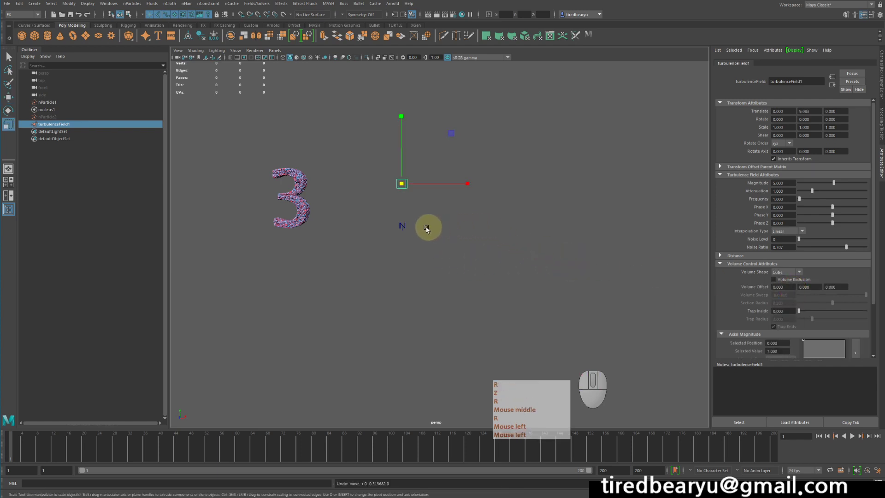
key(r)
middle_drag(482, 229, 848, 207)
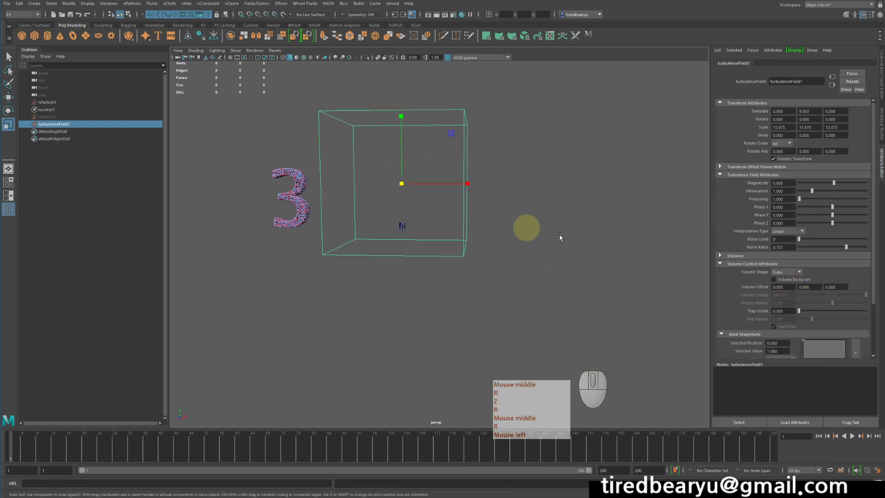
key(q)
Play the simulation from the first frame to check how the cube turbulence field affects the particles
click(820, 437)
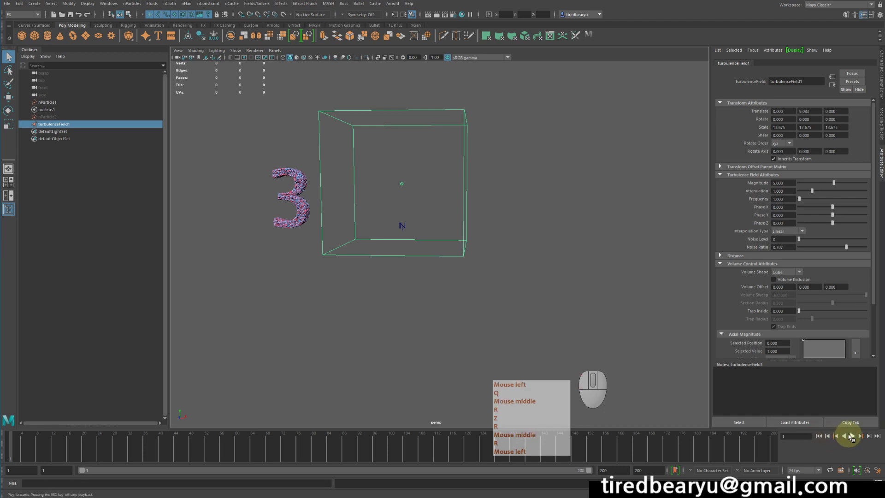
click(852, 437)
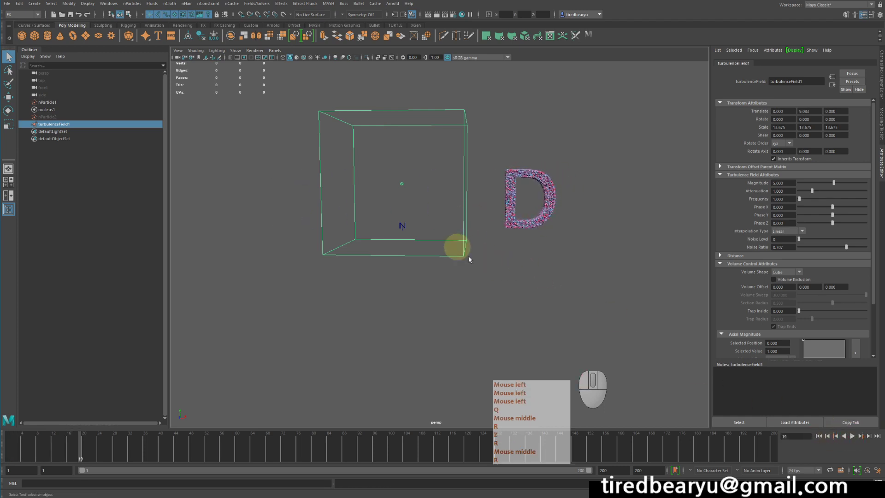
alt+middle_drag(457, 247, 552, 213)
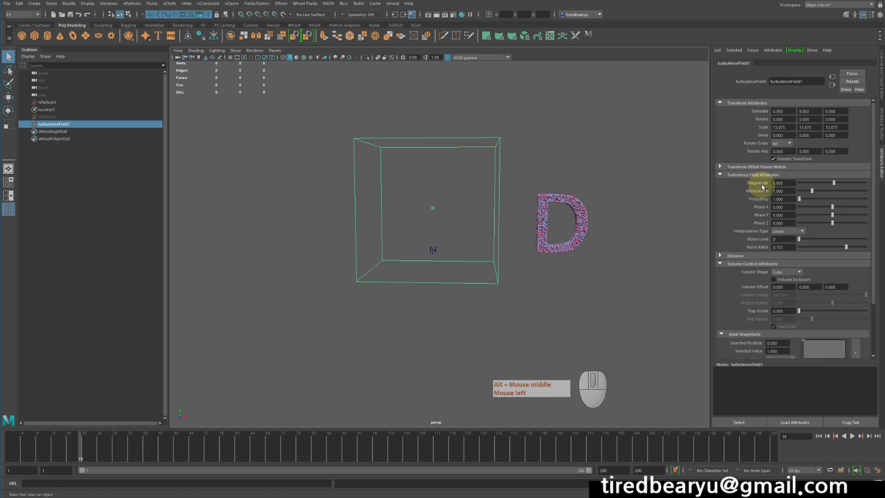
Raise the turbulence field's Magnitude to 100 and replay the simulation from the first frame
drag(832, 183, 873, 182)
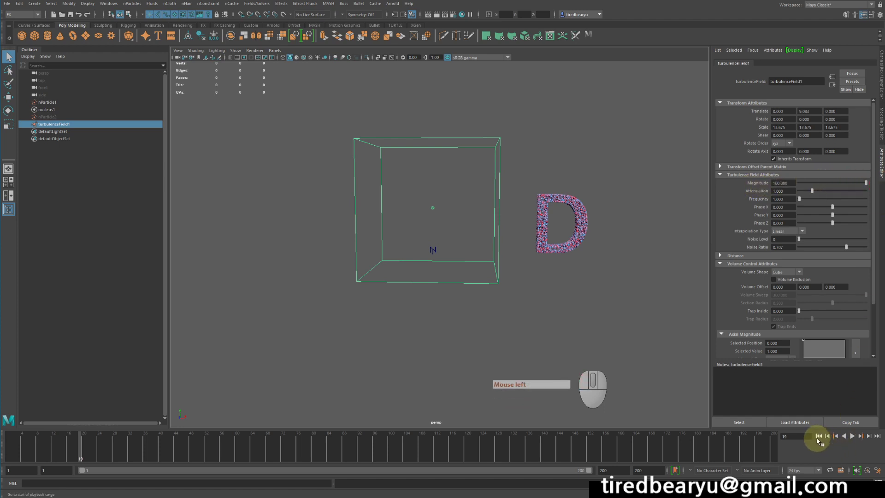
click(818, 438)
click(836, 437)
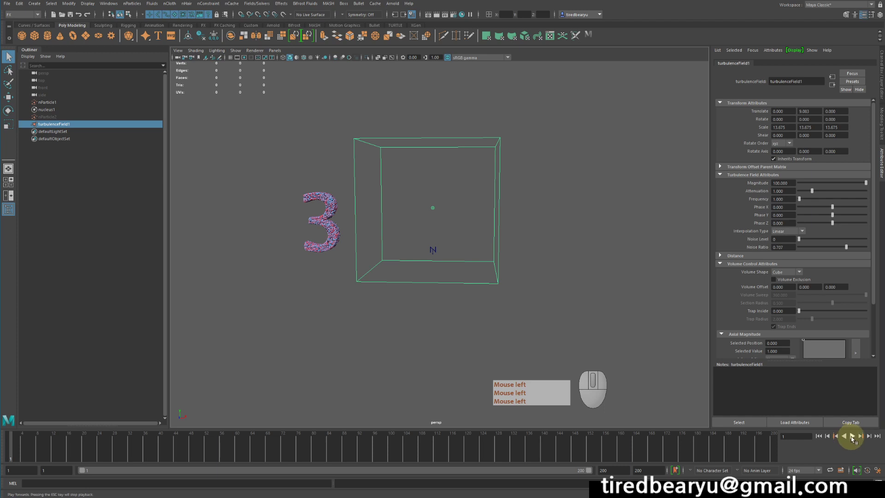
click(851, 436)
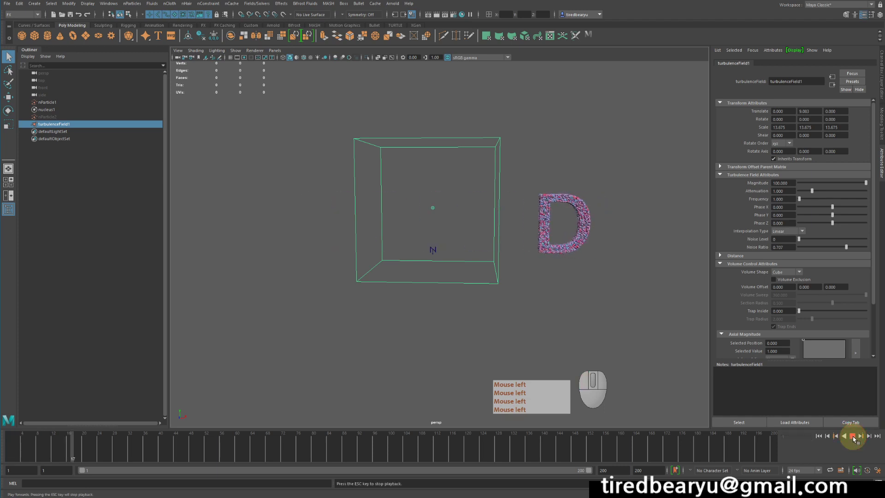
click(851, 436)
Set the turbulence field's Magnitude to 500 and test it by playing the simulation from the start
click(784, 183)
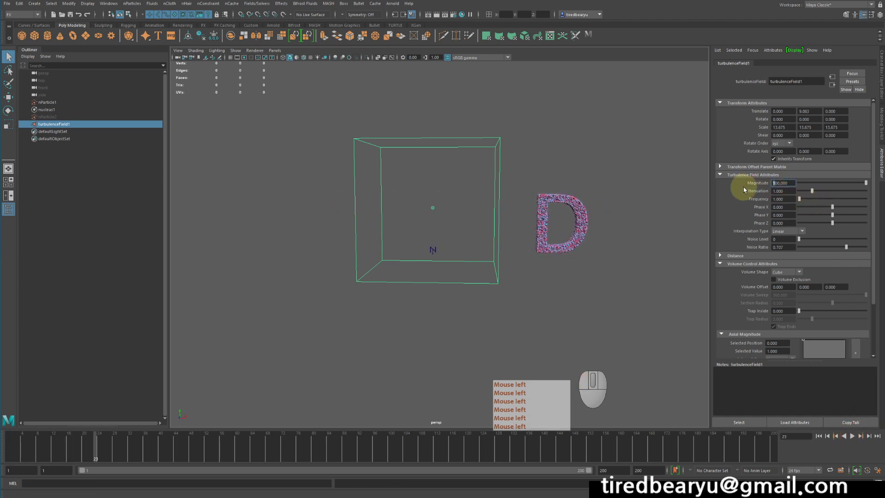
text(5)
key(Return)
click(819, 436)
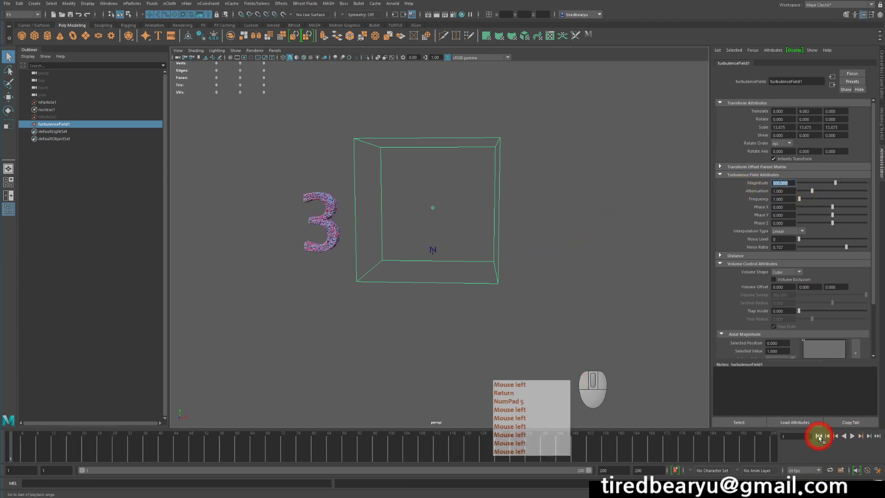
click(851, 436)
click(850, 436)
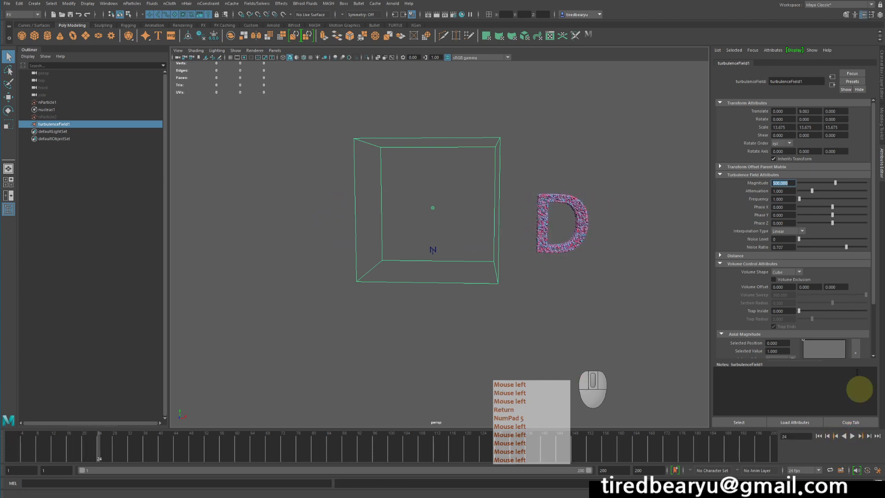
Increase the turbulence field's Magnitude to 1000 and play the simulation again from the first frame
drag(832, 182, 876, 184)
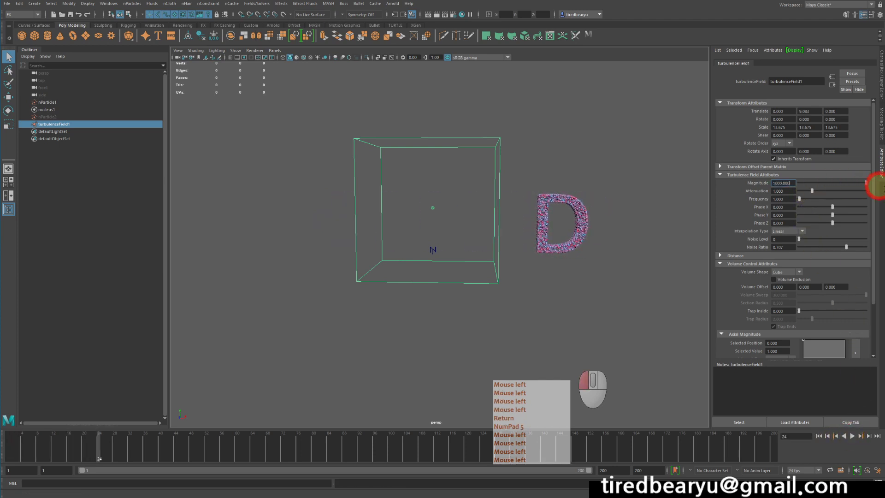
click(818, 436)
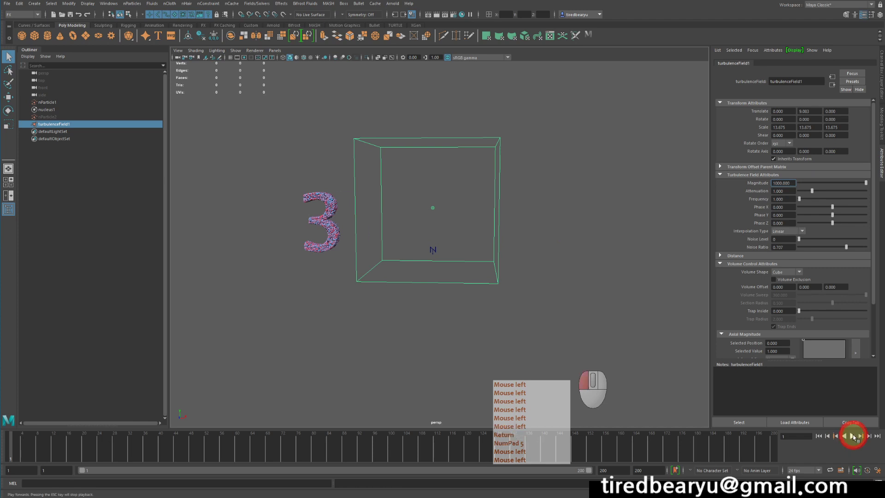
click(853, 436)
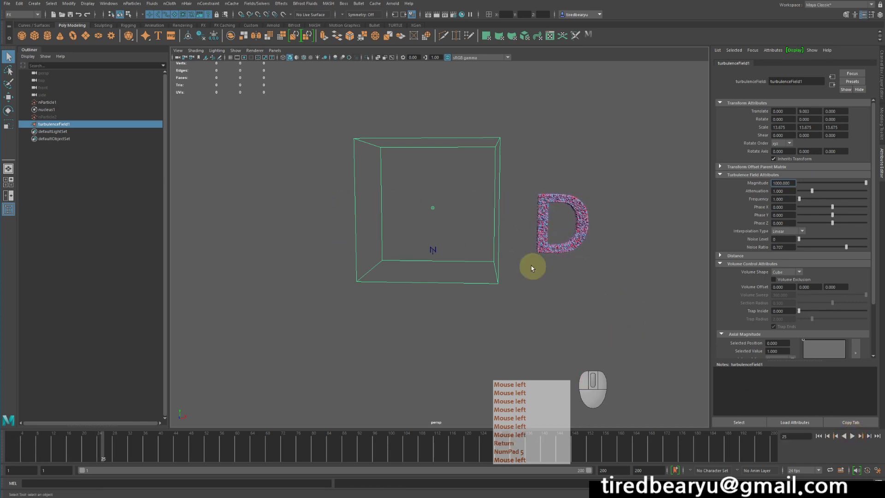
Switch the viewport to wireframe display with the turbulence field's cube selected beside the D particles
click(73, 128)
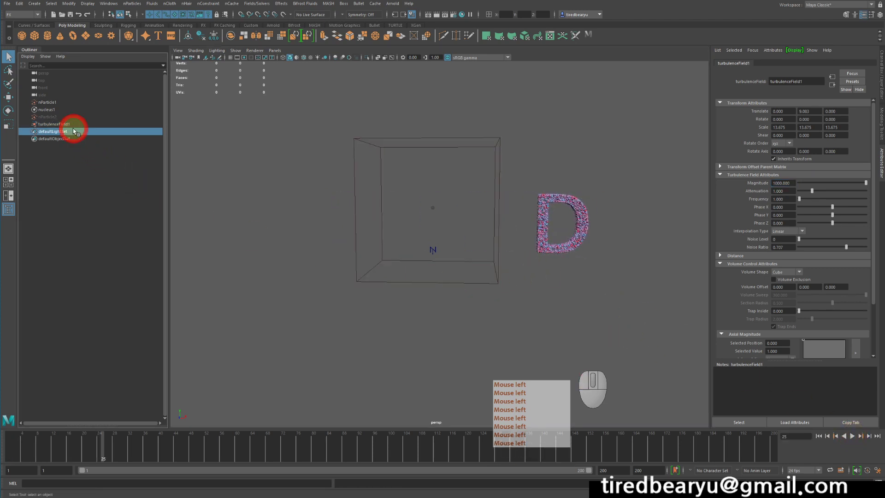
click(73, 123)
drag(517, 185, 622, 266)
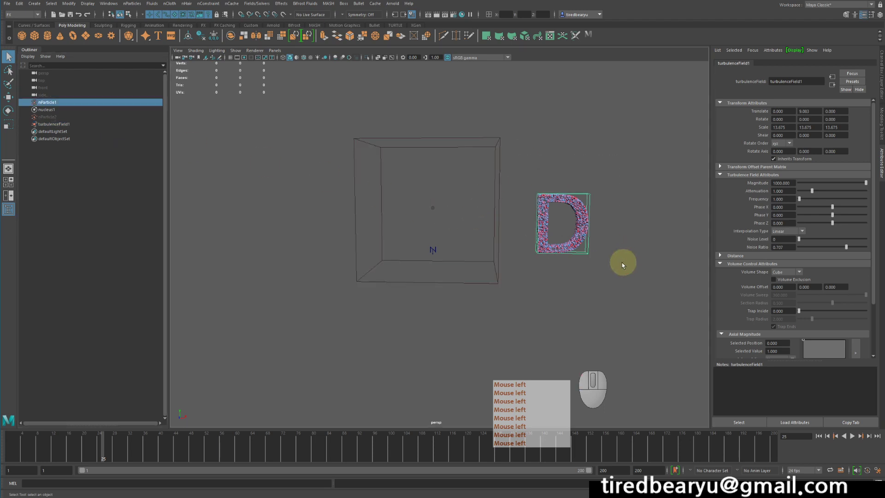
drag(452, 247, 507, 315)
click(556, 314)
key(4)
key(4)
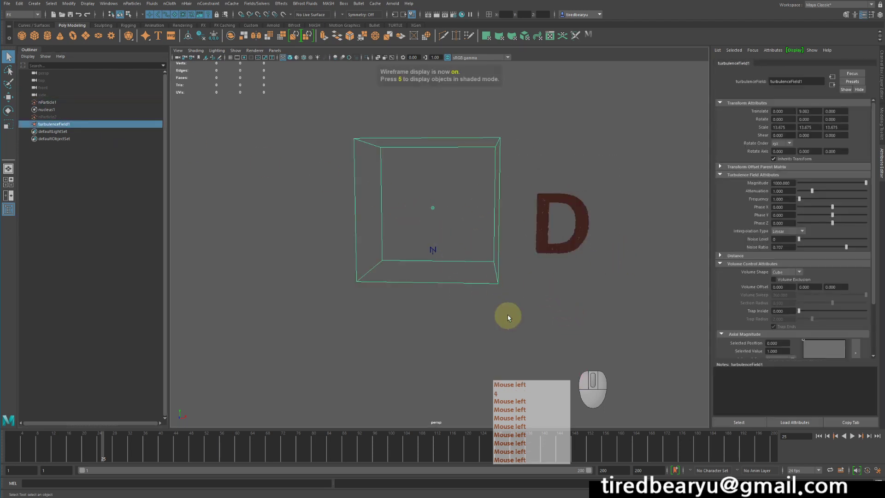
drag(479, 258, 535, 316)
drag(527, 214, 590, 277)
click(565, 299)
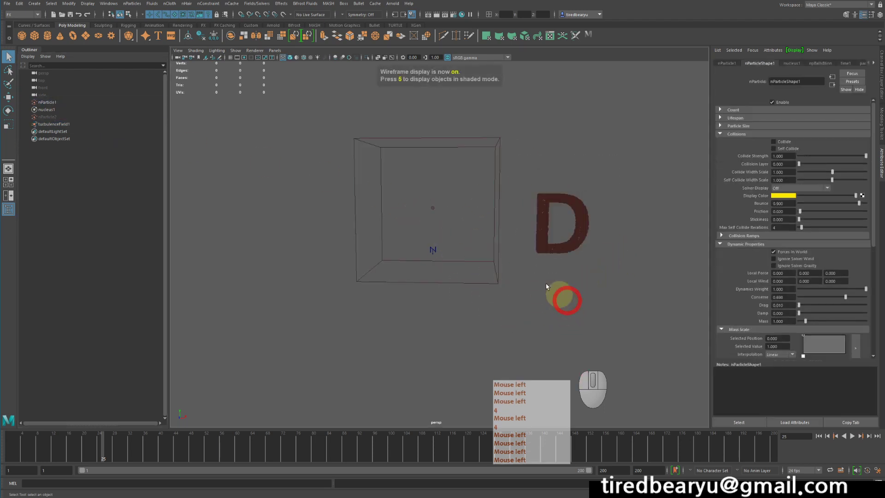
drag(480, 260, 535, 299)
drag(535, 233, 559, 267)
click(531, 290)
drag(492, 265, 528, 310)
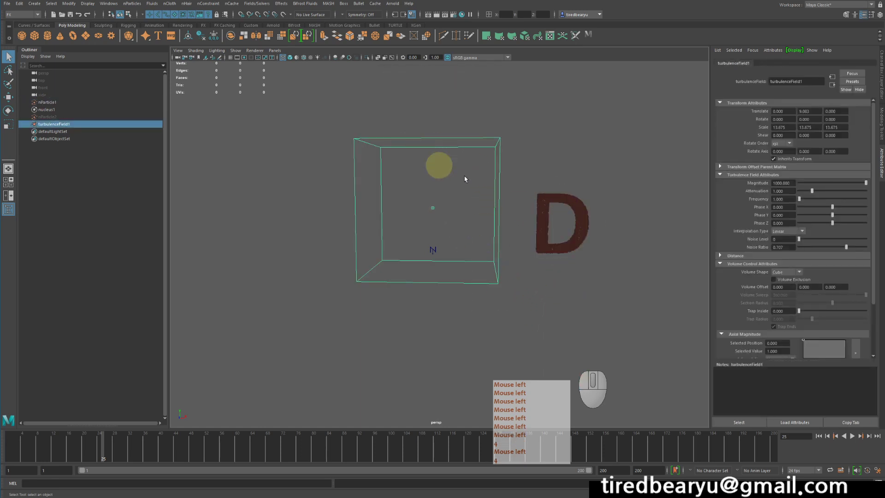
Select nParticle1, check its connection to turbulenceField1 in the Dynamic Relationships Editor, and close the editor
click(562, 203)
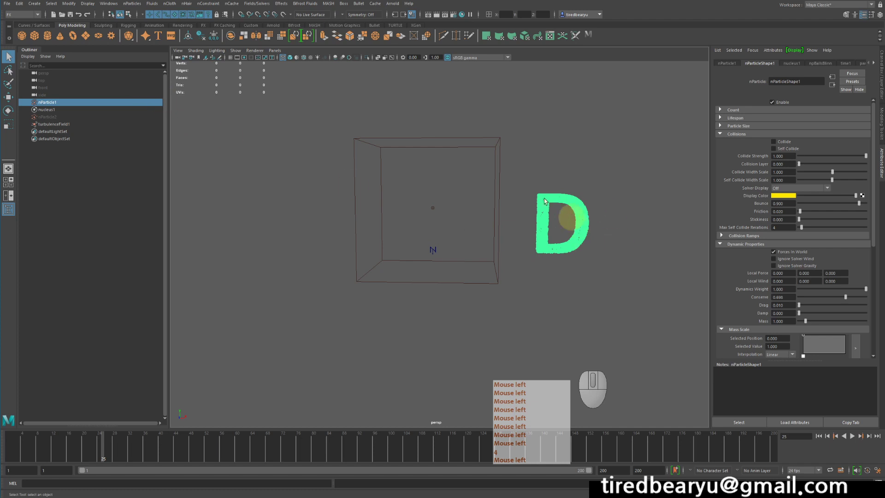
click(109, 5)
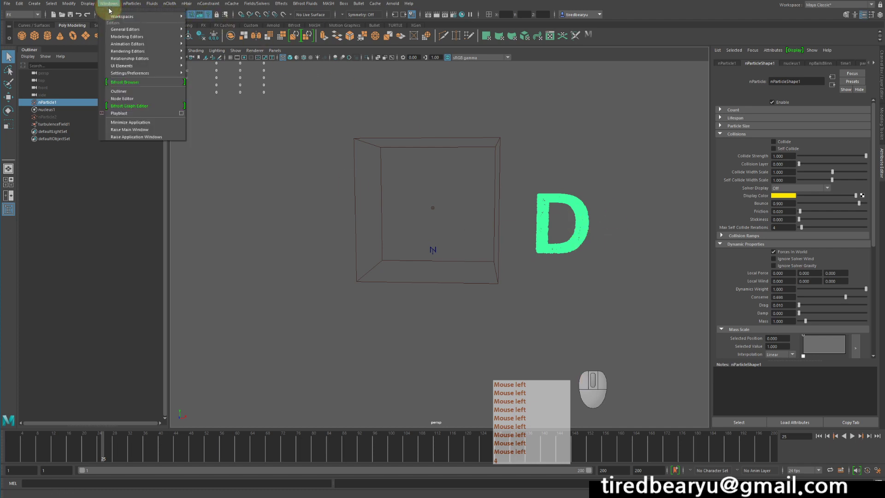
mouse_move(134, 60)
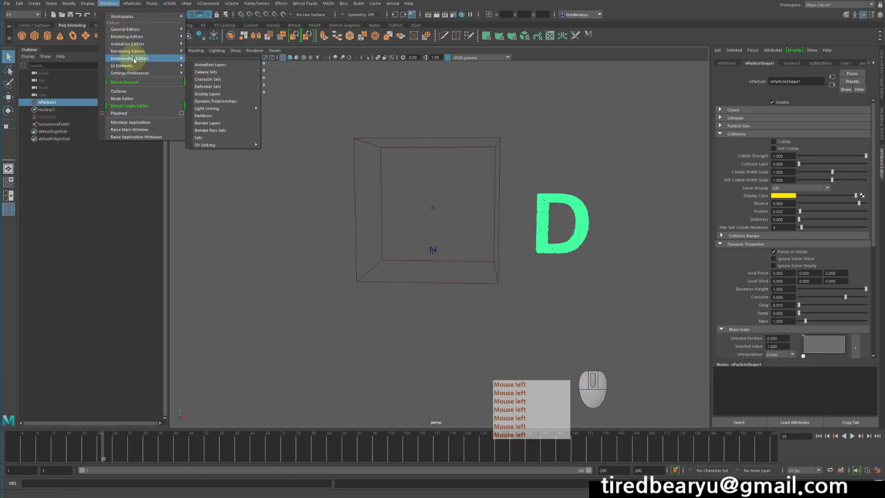
click(216, 101)
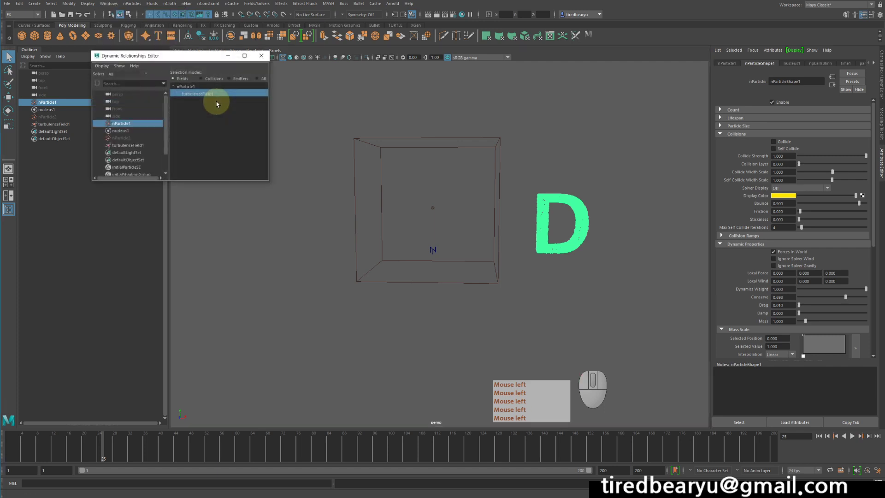
double_click(212, 93)
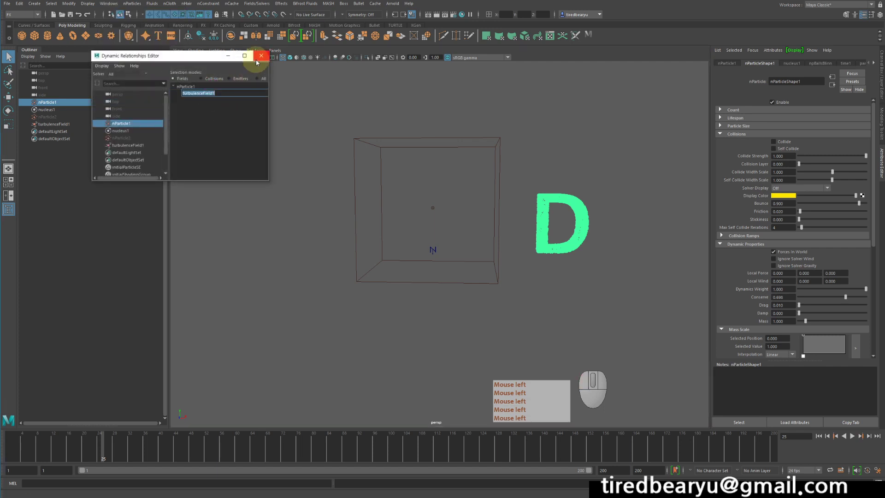
click(258, 56)
Reopen the Dynamic Relationships Editor for nParticle1 to examine its field connections again
click(132, 5)
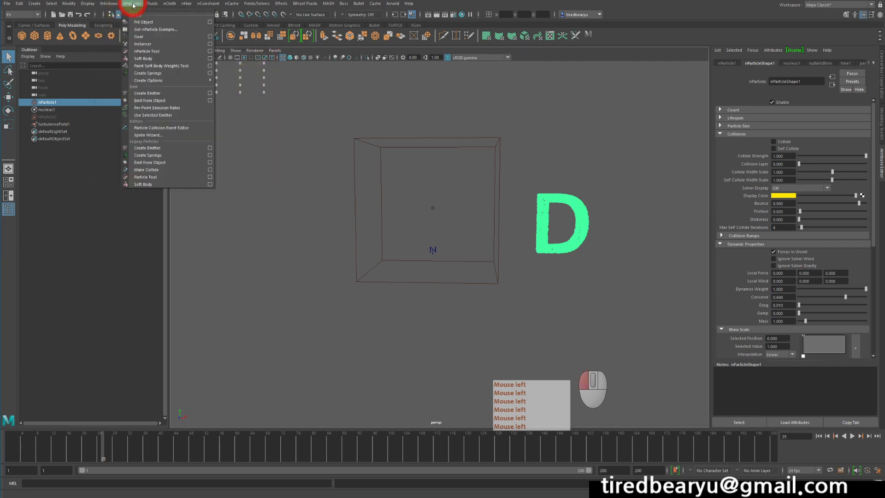
mouse_move(152, 4)
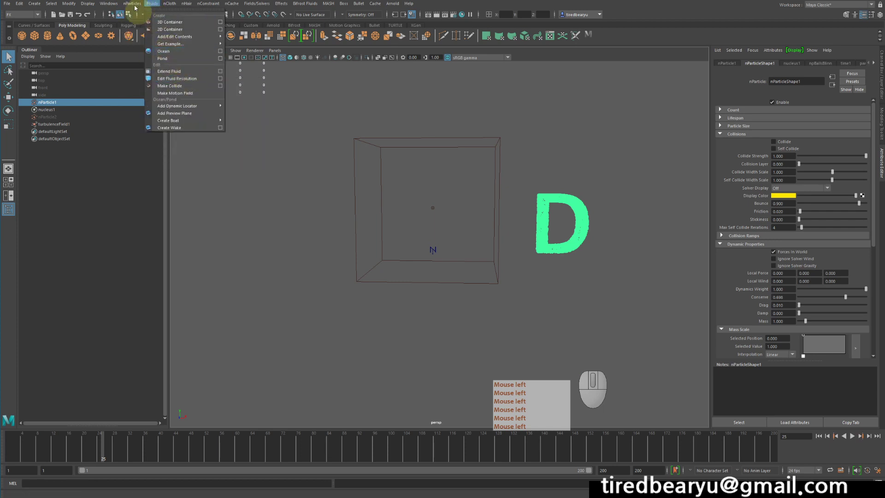
mouse_move(109, 4)
mouse_move(139, 59)
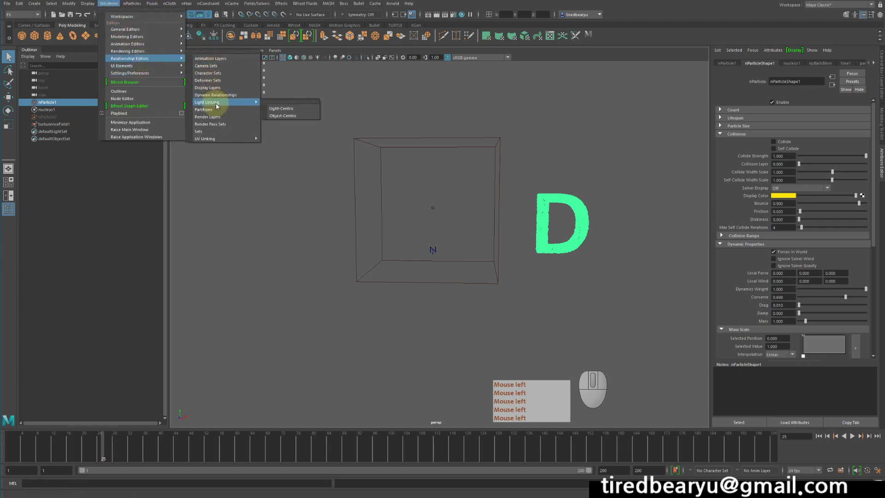
click(216, 95)
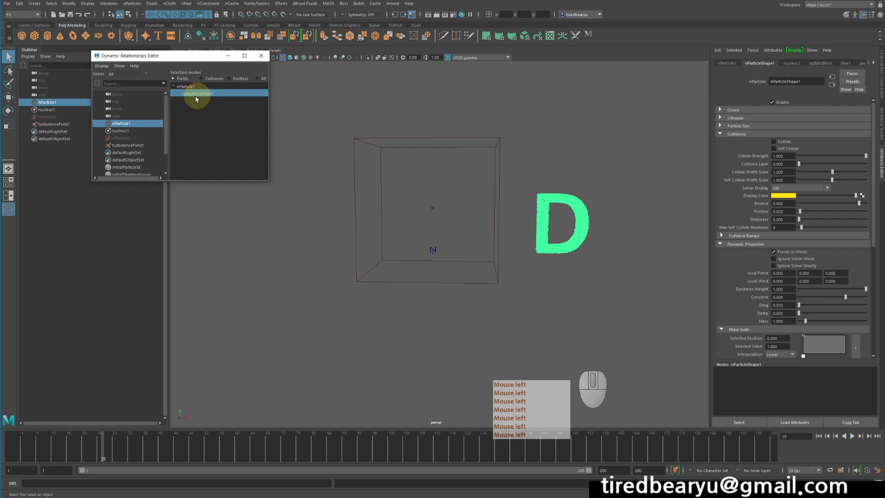
Close the Dynamic Relationships Editor, select the D particles and switch the viewport back to shaded display
click(194, 94)
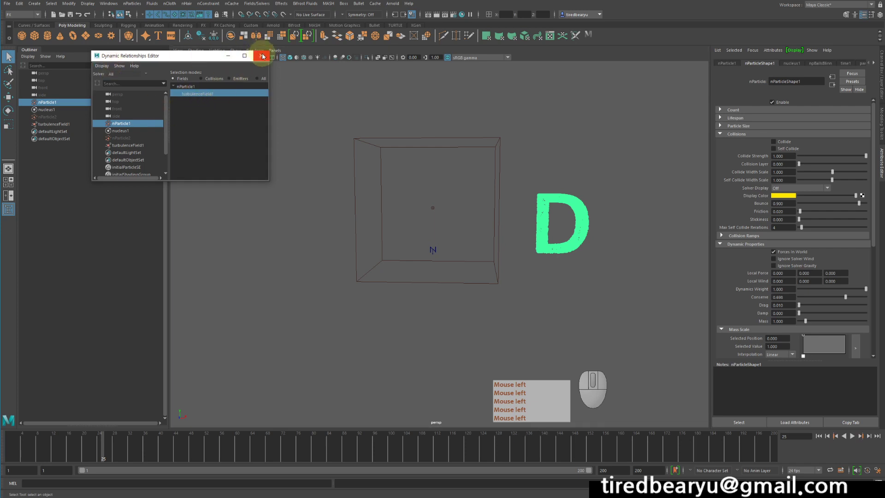
click(263, 55)
click(611, 301)
drag(596, 288, 563, 237)
key(5)
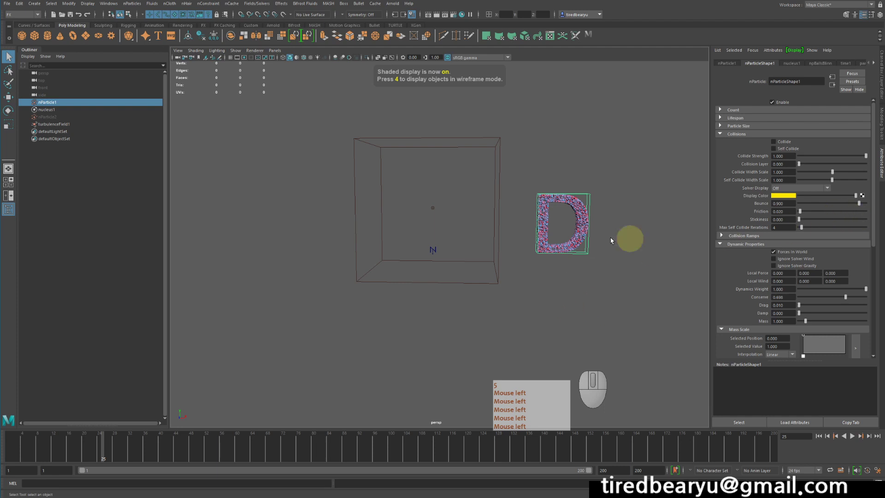
Set the turbulence field's Attenuation to 0, play the simulation from the first frame, and rewind
click(483, 282)
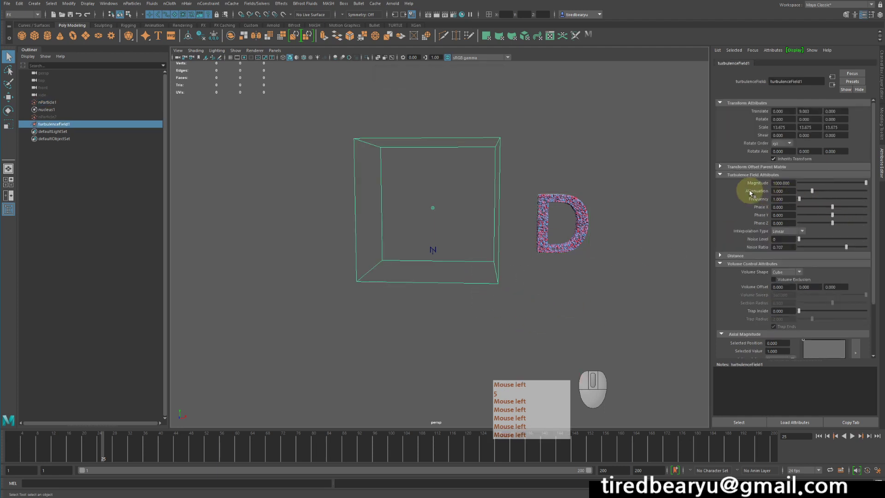
drag(811, 193, 790, 207)
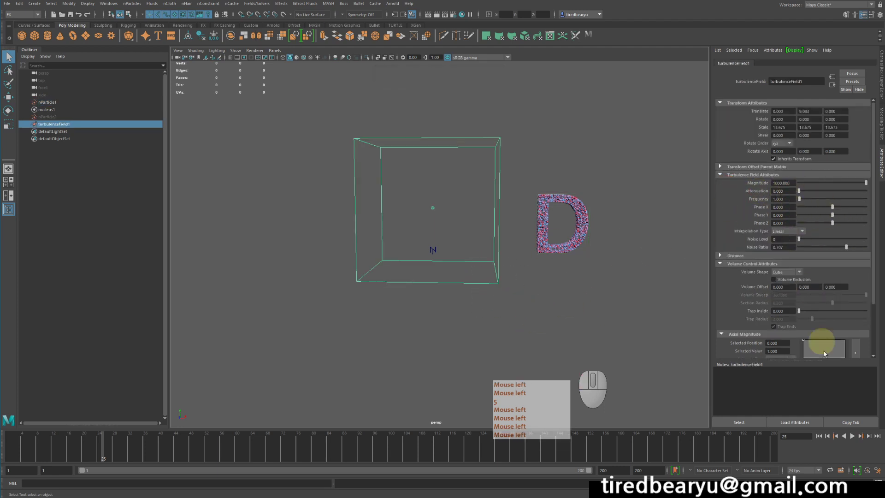
click(818, 436)
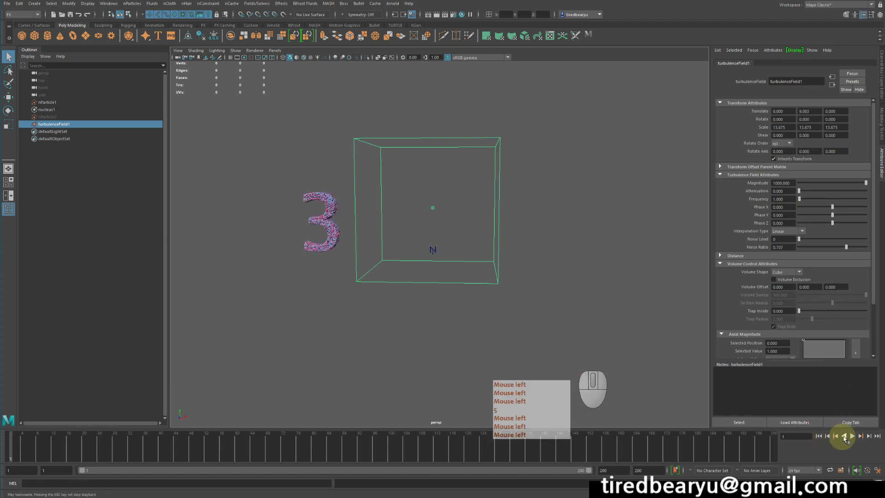
click(851, 435)
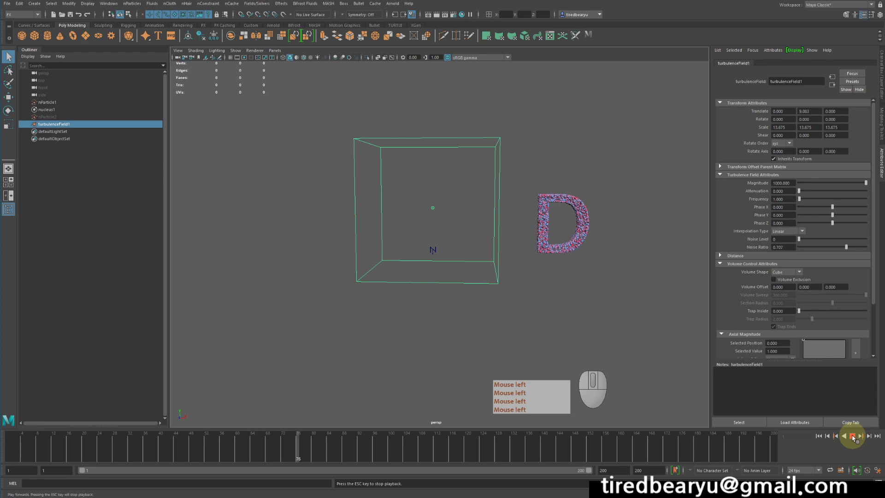
click(852, 436)
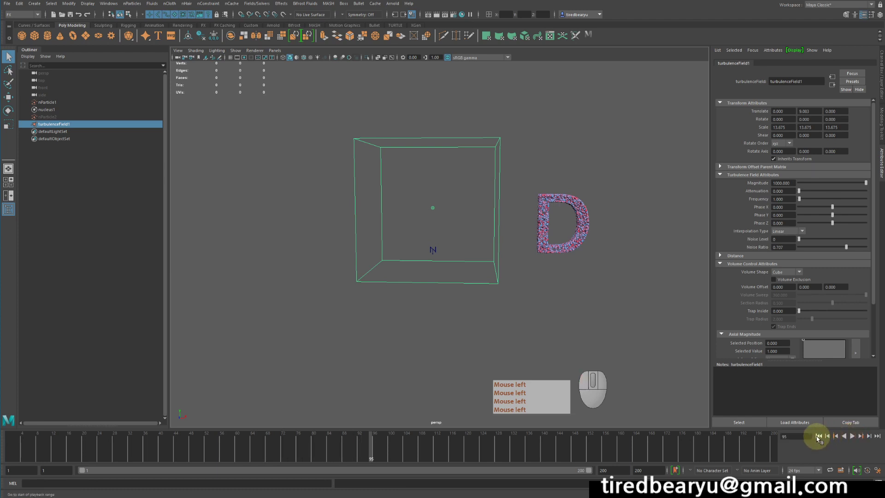
click(818, 436)
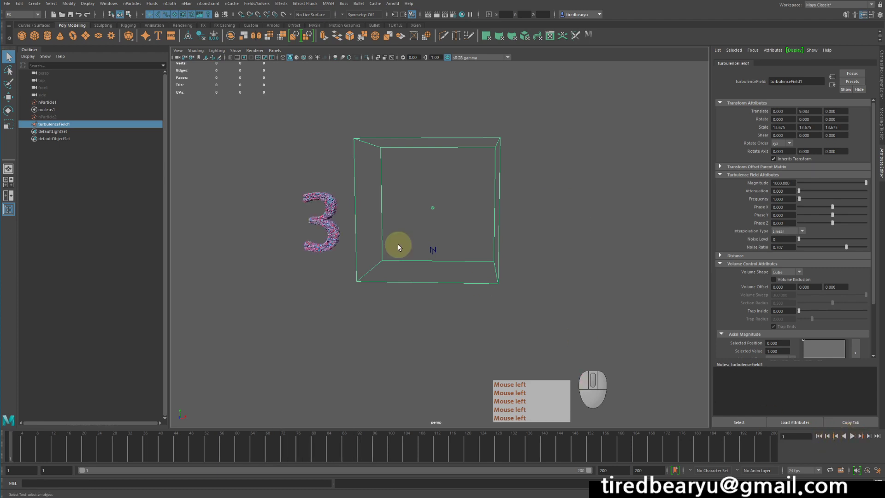
Select nParticle1 and set its nParticleShape2 goal weight to 0 in Goal Weights and Objects
drag(285, 204, 315, 266)
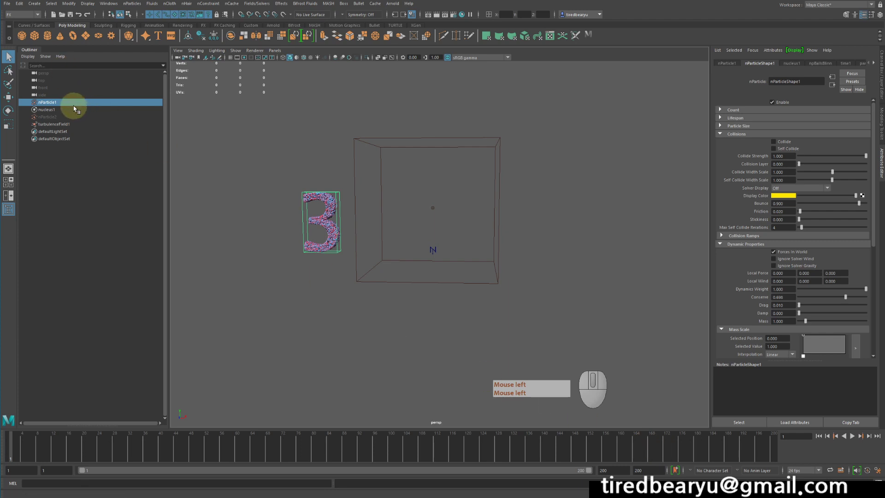
click(306, 217)
click(305, 216)
scroll(790, 221, down, 5)
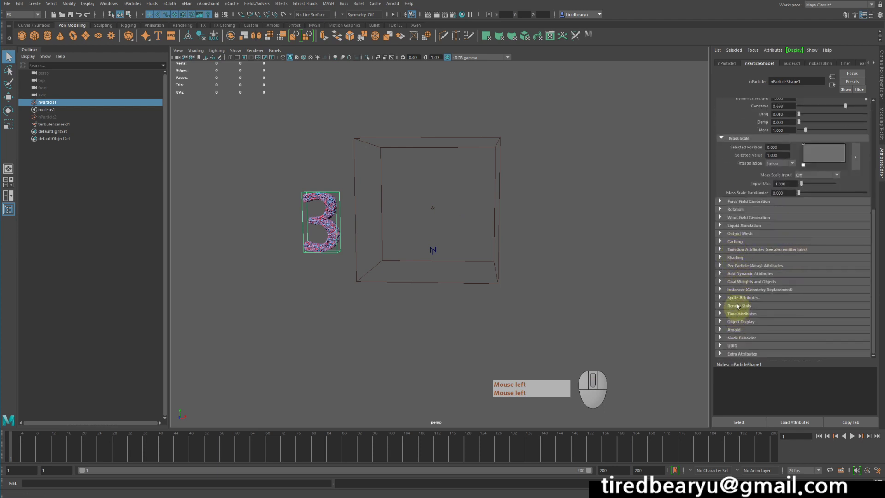
click(747, 282)
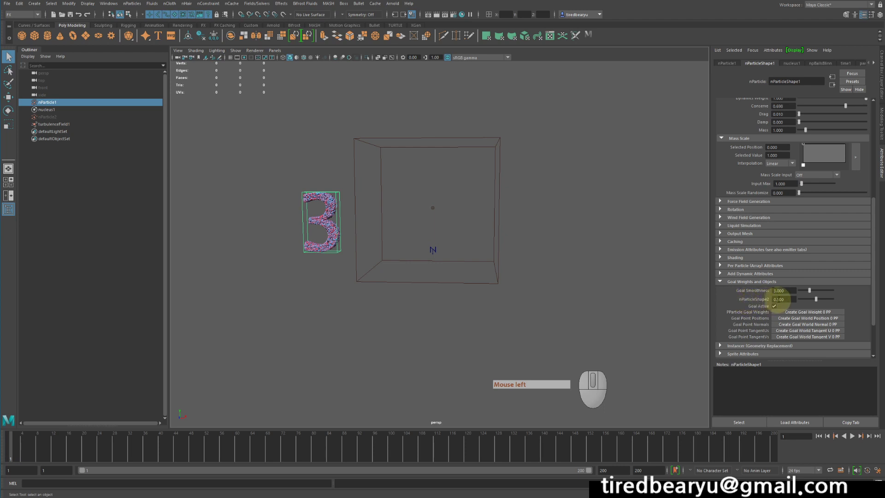
double_click(779, 299)
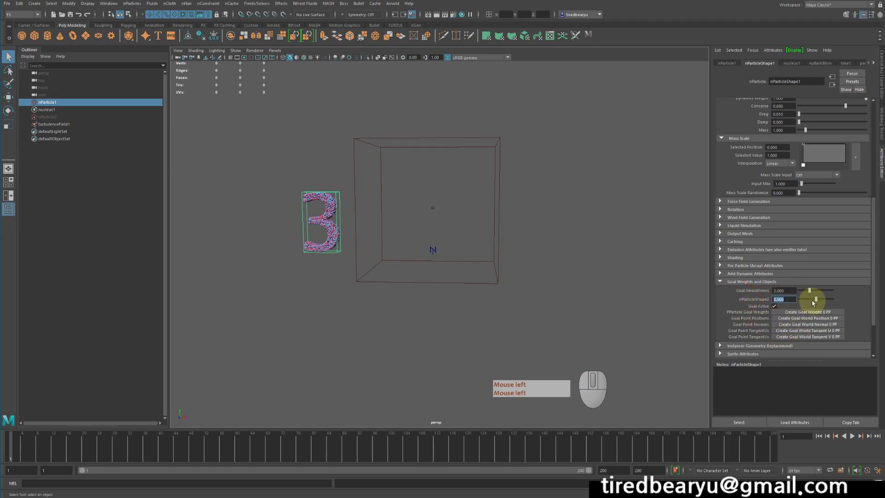
drag(815, 299, 770, 294)
Play the simulation from the first frame to check the particles with no goal weight, and stop playback
double_click(818, 437)
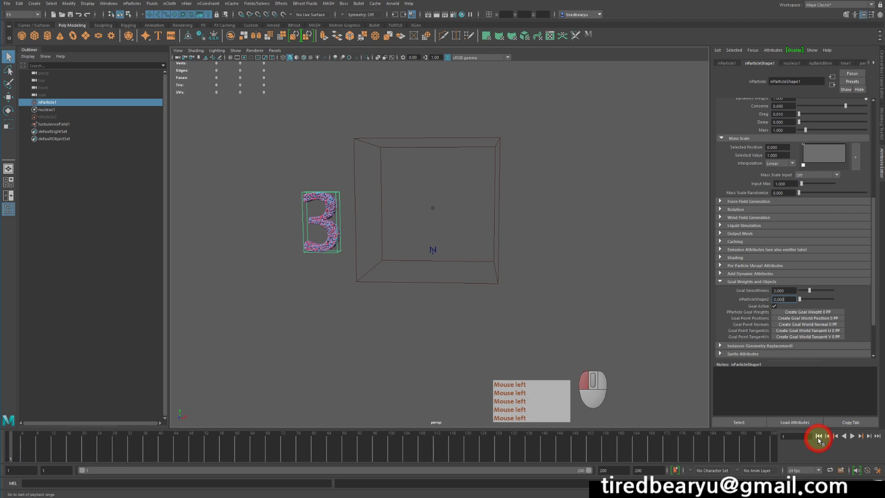
click(854, 437)
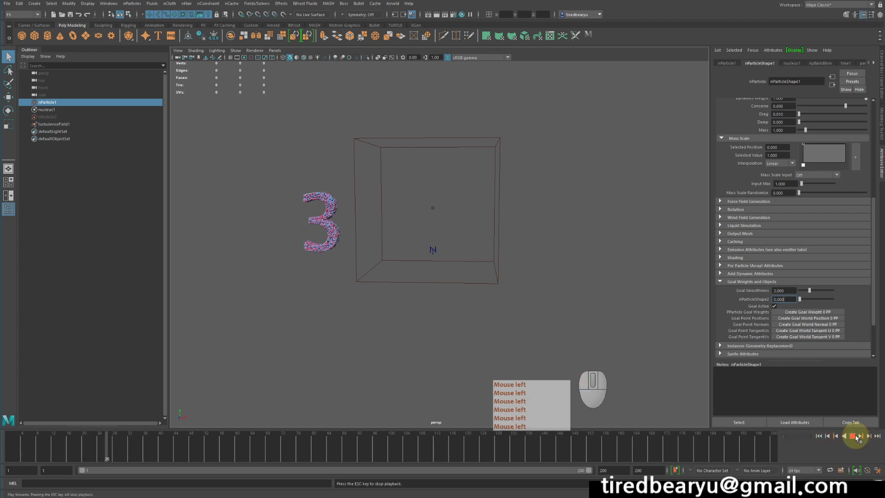
click(853, 436)
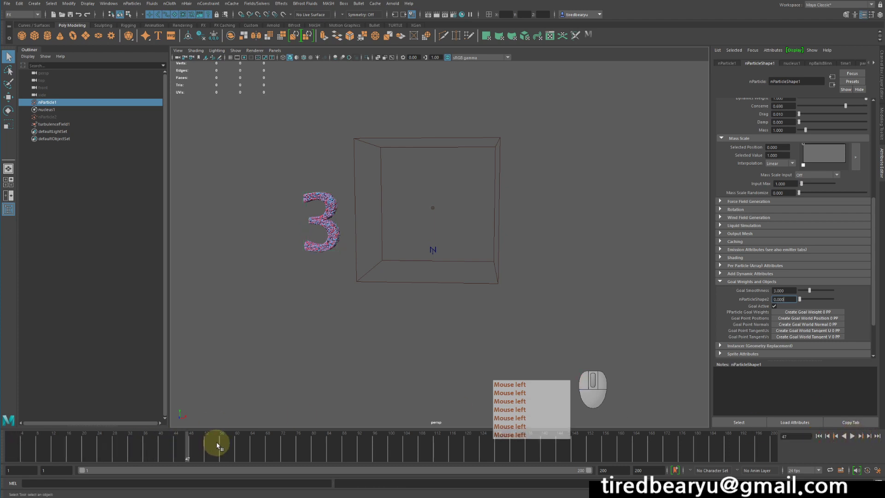
Move to frame 50 and set a key on the nParticleShape2 goal weight at 0
click(192, 446)
drag(192, 446, 200, 446)
click(794, 300)
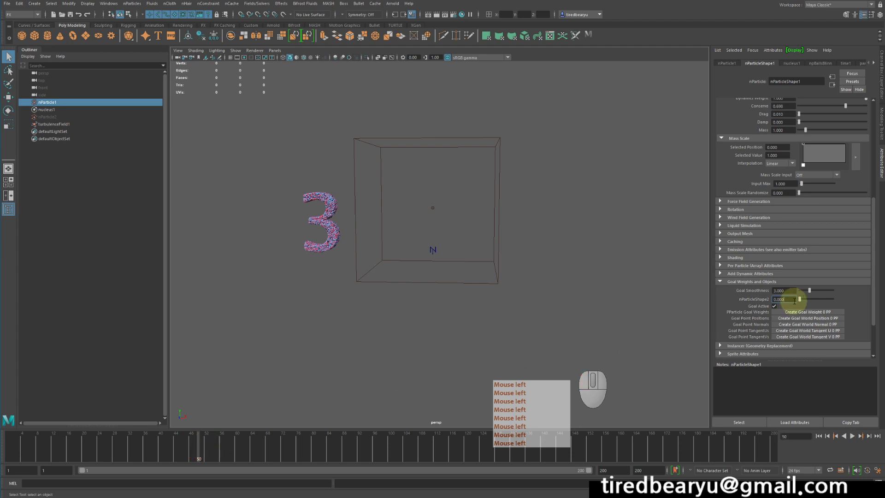
right_click(792, 300)
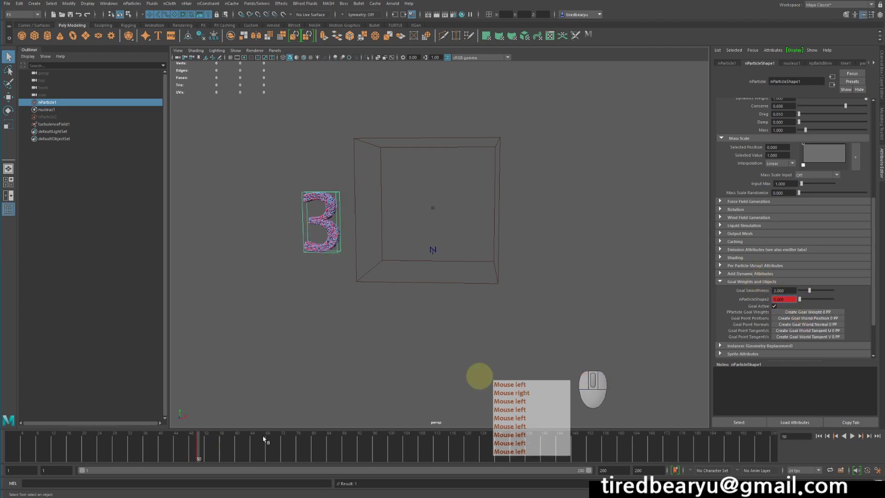
Move to frame 150, raise the nParticleShape2 goal weight to 1 and set a key on it
mouse_move(576, 453)
mouse_down()
mouse_move(535, 462)
mouse_move(590, 459)
mouse_move(581, 463)
mouse_up()
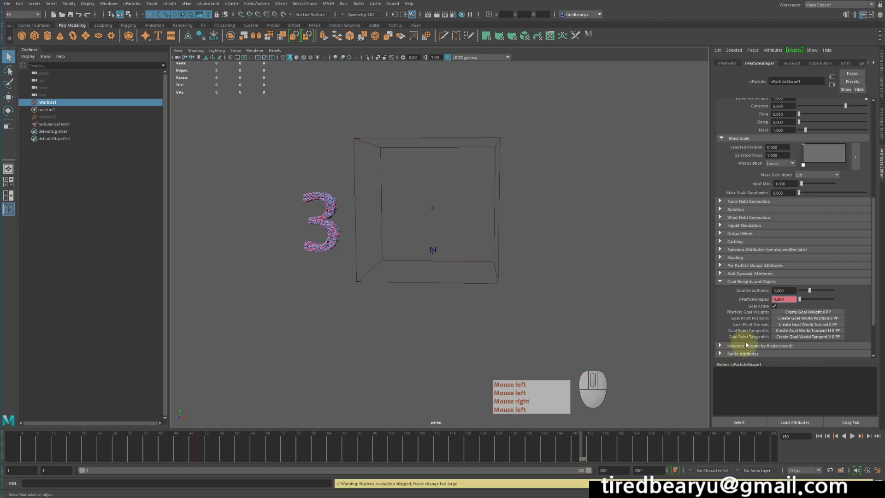
drag(809, 299, 833, 301)
right_click(785, 300)
click(786, 306)
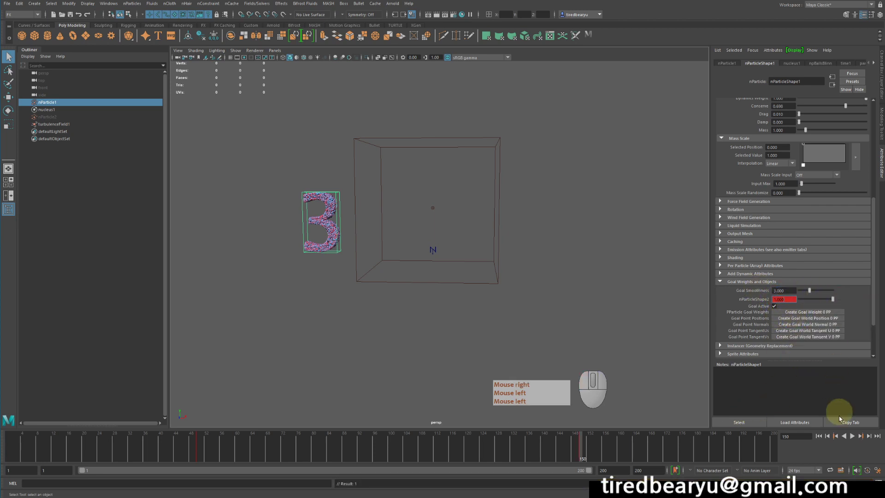
Play the keyed goal animation from the first frame, view the D particles more closely, and rewind
click(818, 436)
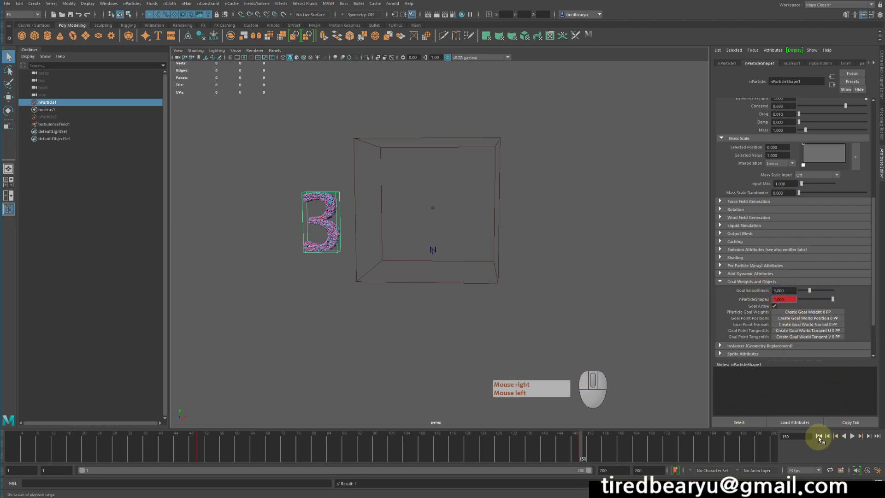
click(852, 435)
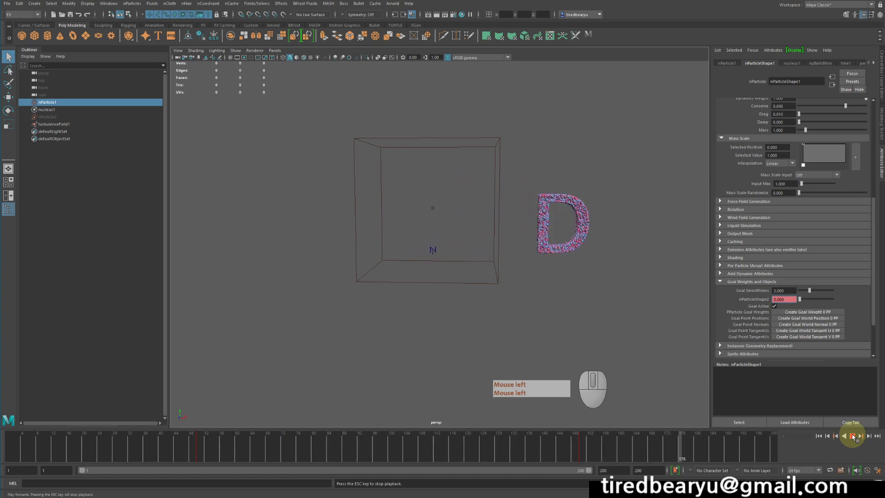
click(852, 436)
alt+middle_drag(542, 284, 533, 288)
alt+drag(559, 234, 553, 236)
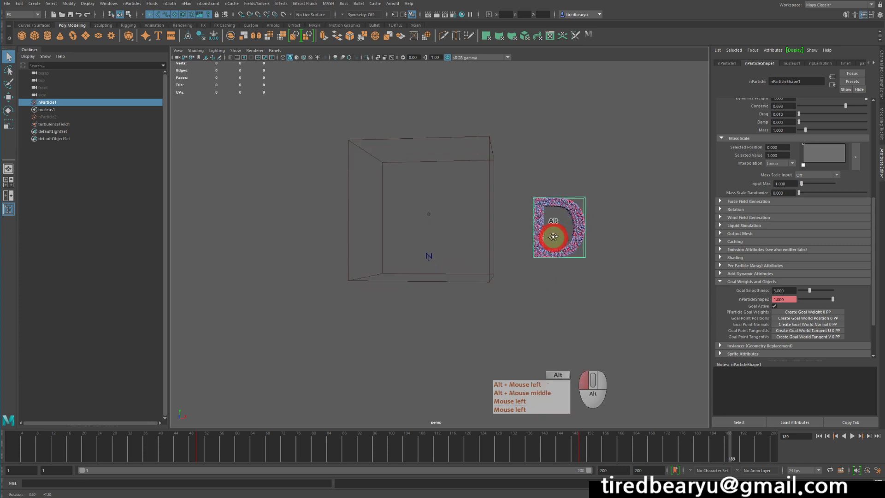
alt+right_drag(553, 236, 596, 242)
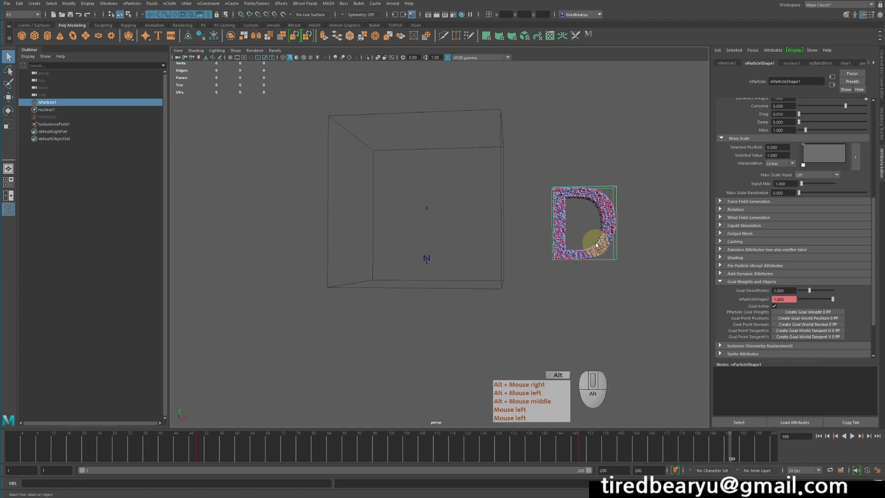
click(819, 436)
alt+drag(575, 314, 583, 311)
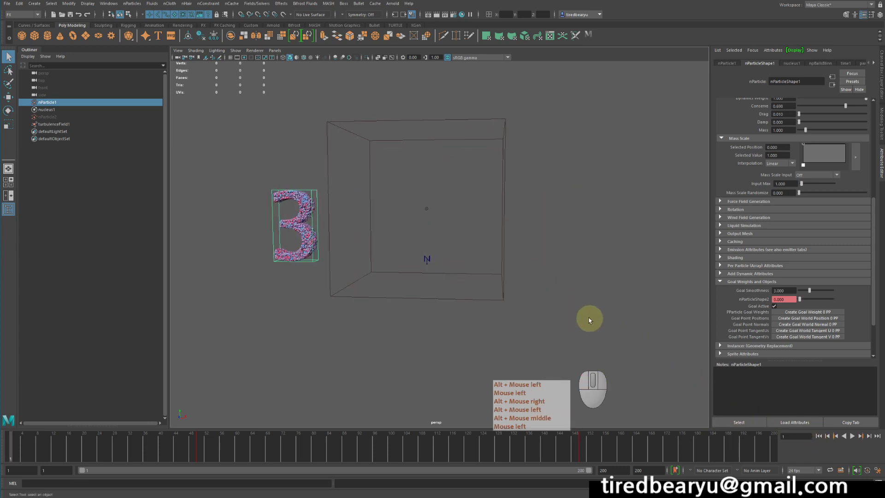
click(271, 225)
click(282, 226)
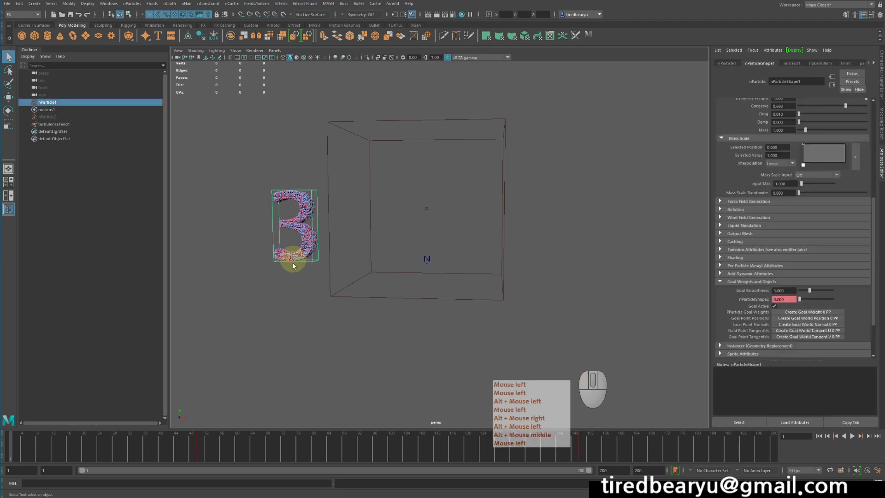
alt+drag(290, 270, 290, 268)
alt+right_drag(291, 270, 326, 258)
alt+middle_drag(299, 244, 349, 234)
alt+drag(349, 232, 346, 235)
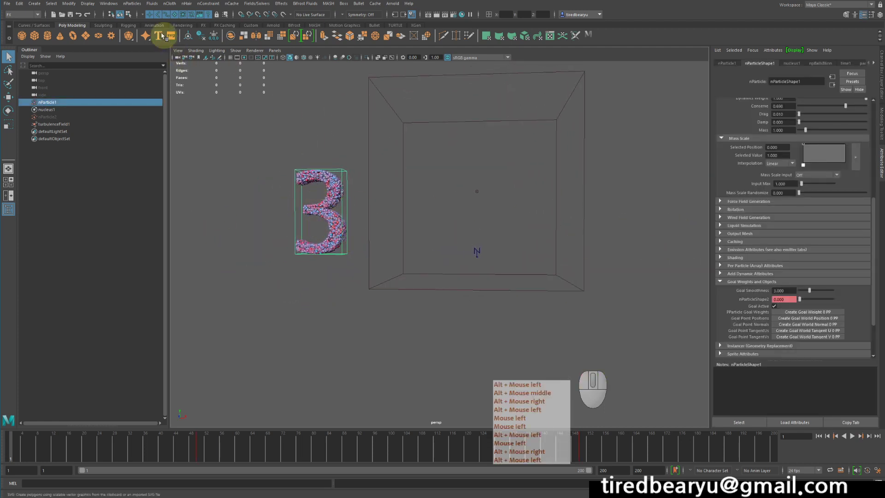
click(134, 4)
mouse_move(173, 79)
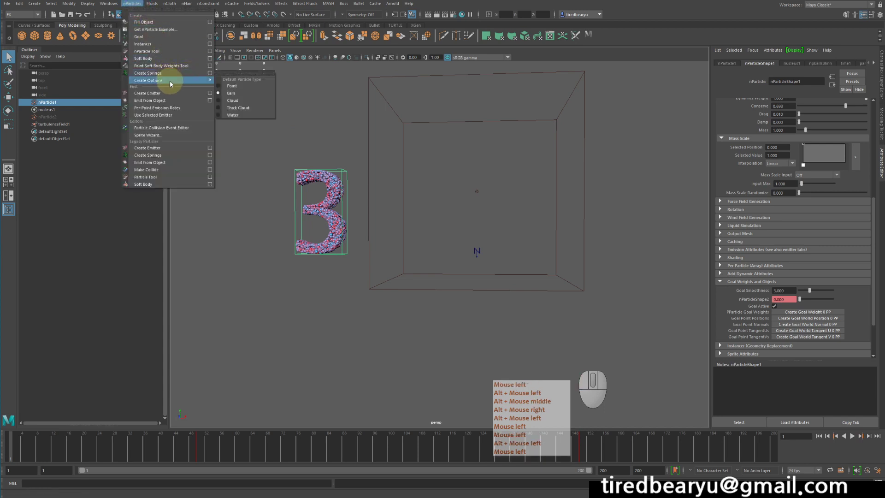
click(479, 189)
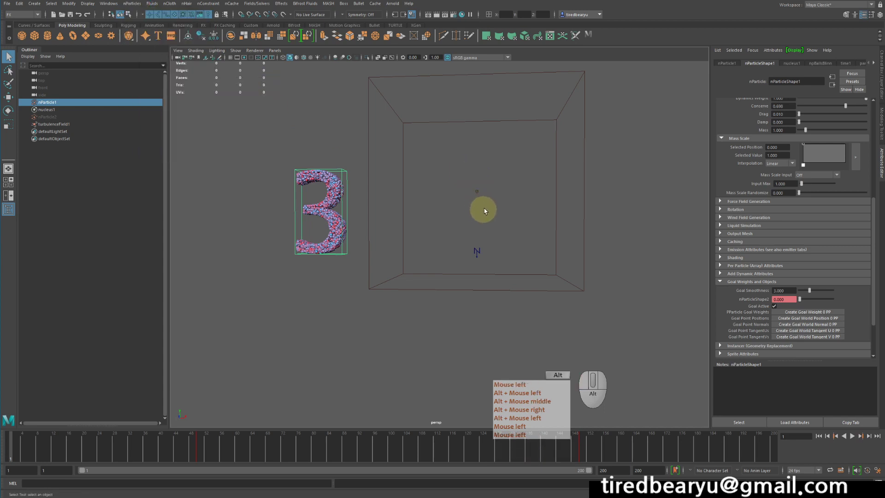
alt+drag(482, 207, 592, 238)
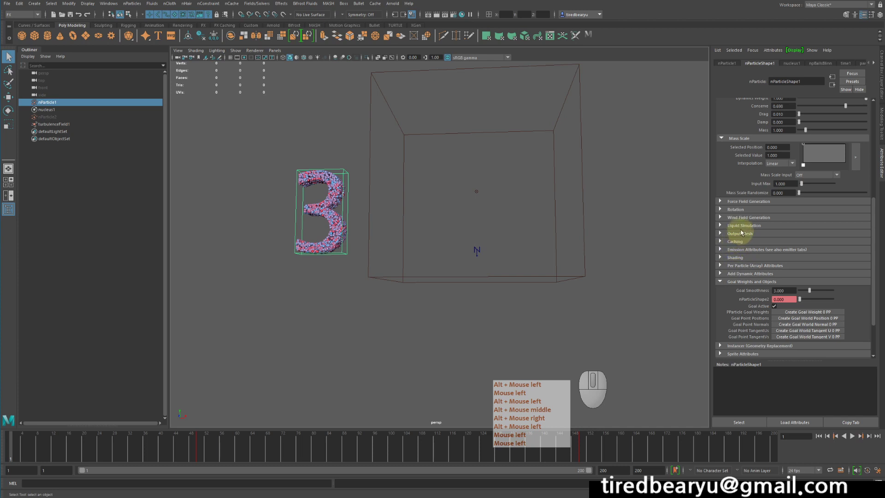
In nParticleShape1's Shading attributes, add a color ramp marker at position 0.226 and make it yellow
scroll(742, 239, down, 1)
click(733, 259)
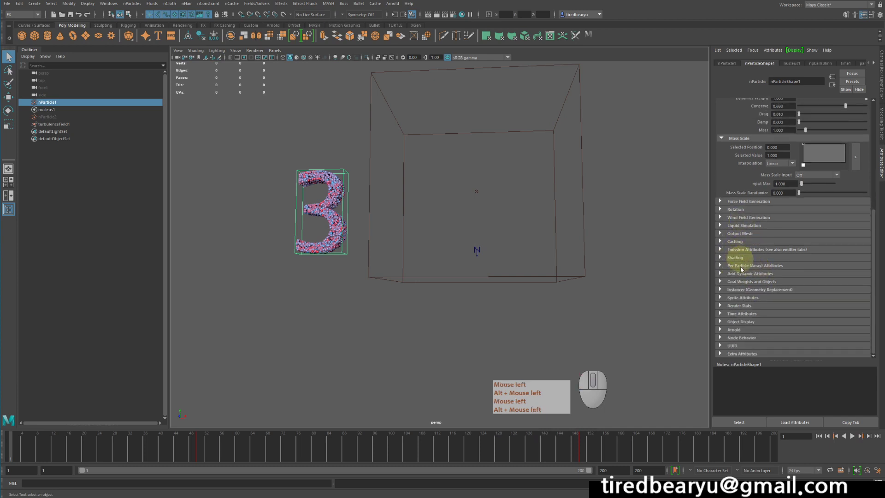
click(733, 259)
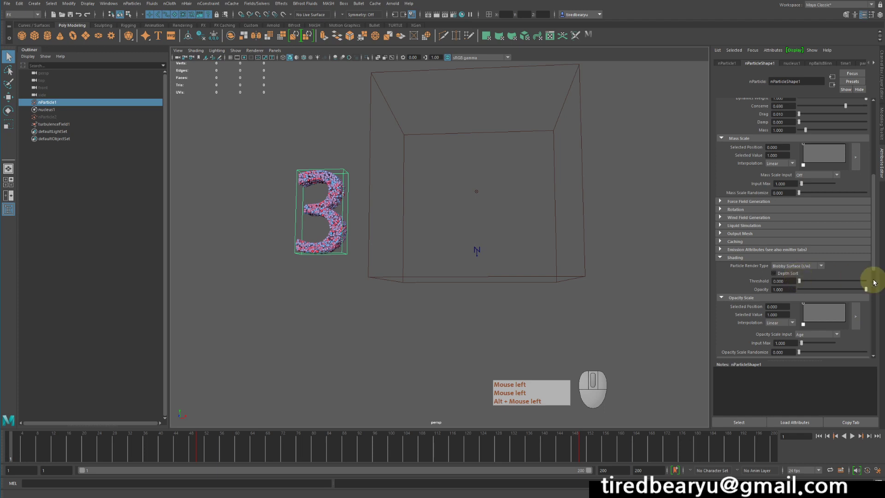
scroll(829, 281, down, 3)
scroll(802, 306, down, 3)
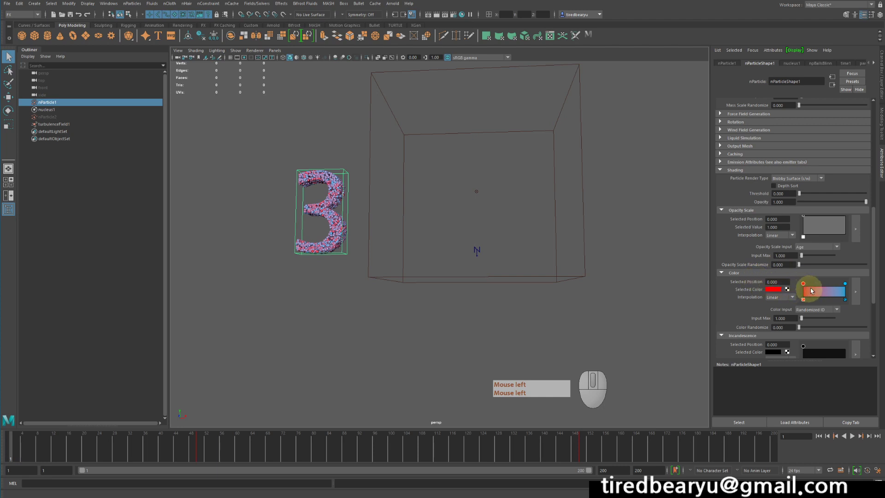
click(849, 282)
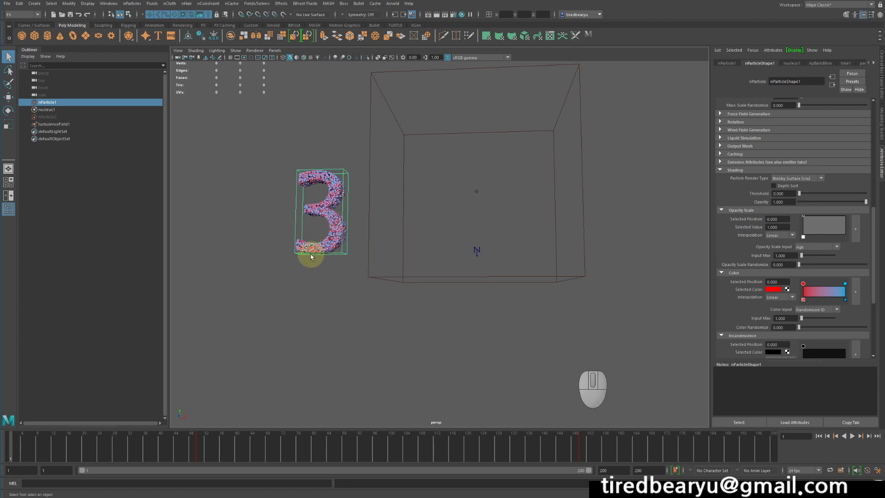
click(802, 283)
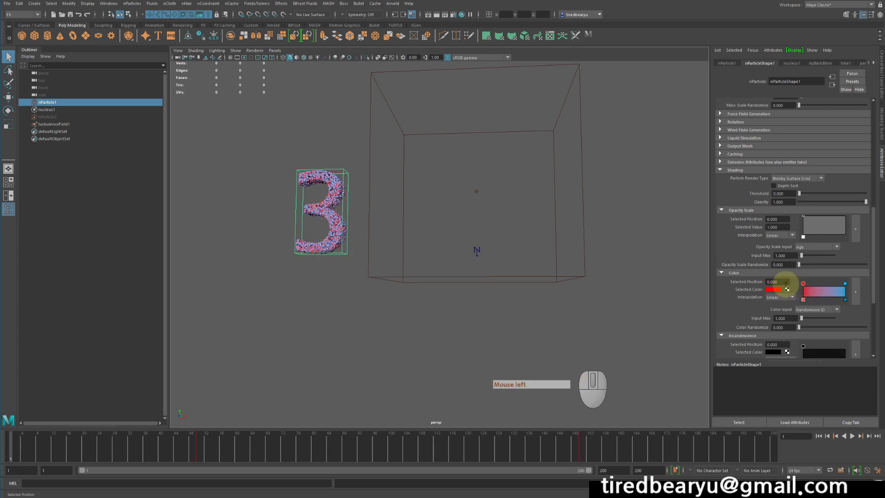
click(812, 289)
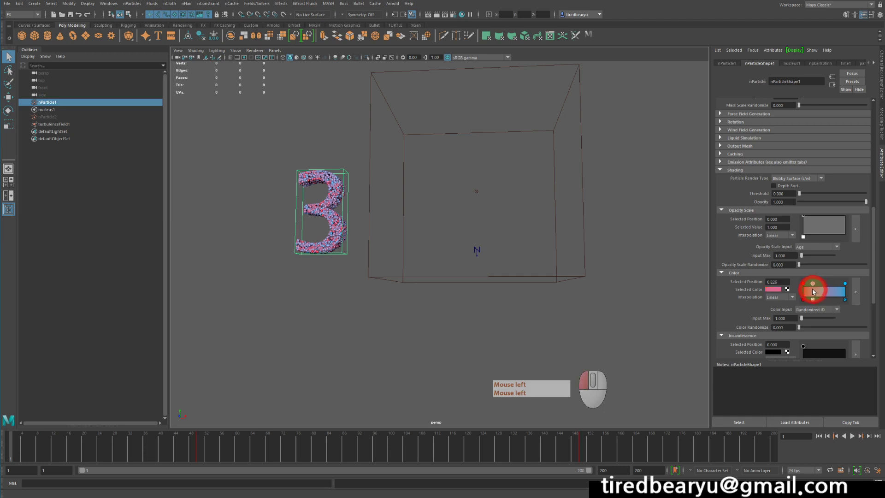
click(782, 295)
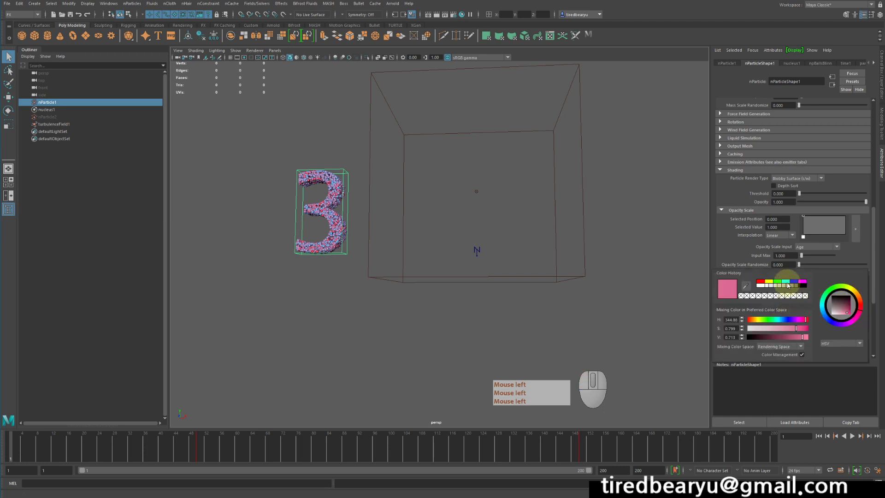
click(788, 285)
Add a color ramp marker at position 0.512 and make it green
click(825, 291)
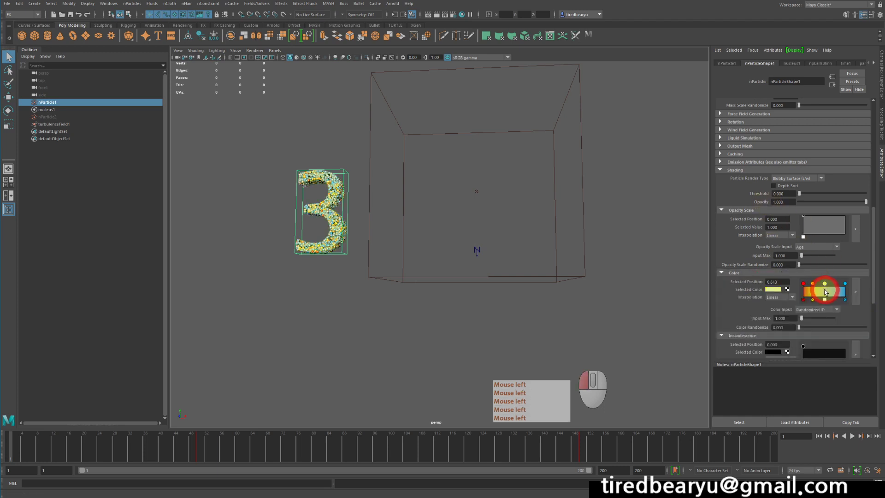
click(773, 289)
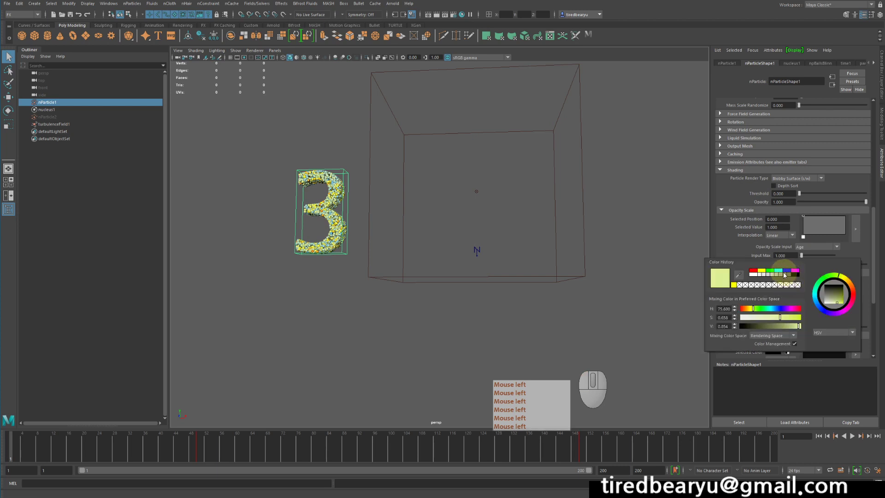
click(770, 272)
Add a teal marker between the green and end markers of the color ramp, and change the end marker to blue
click(838, 291)
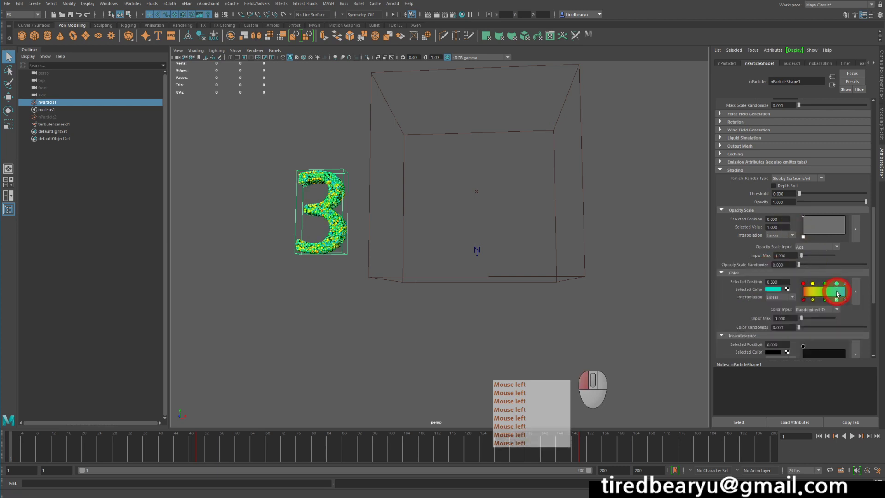
click(844, 284)
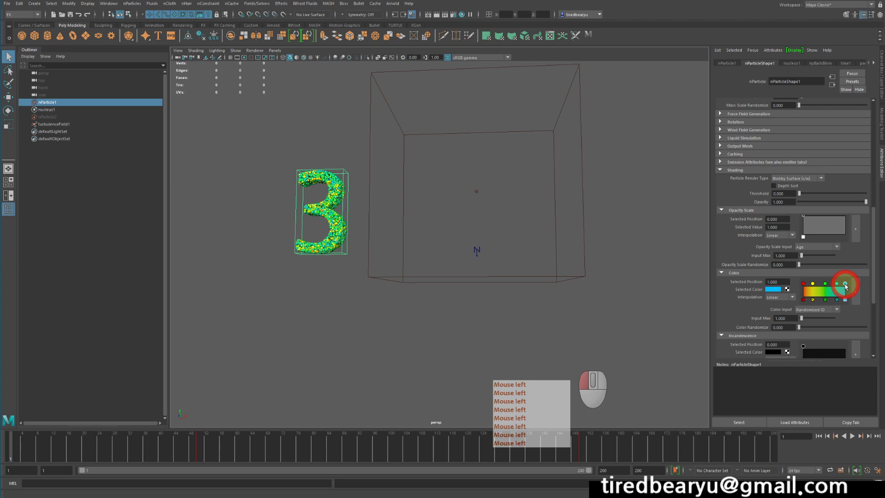
click(773, 289)
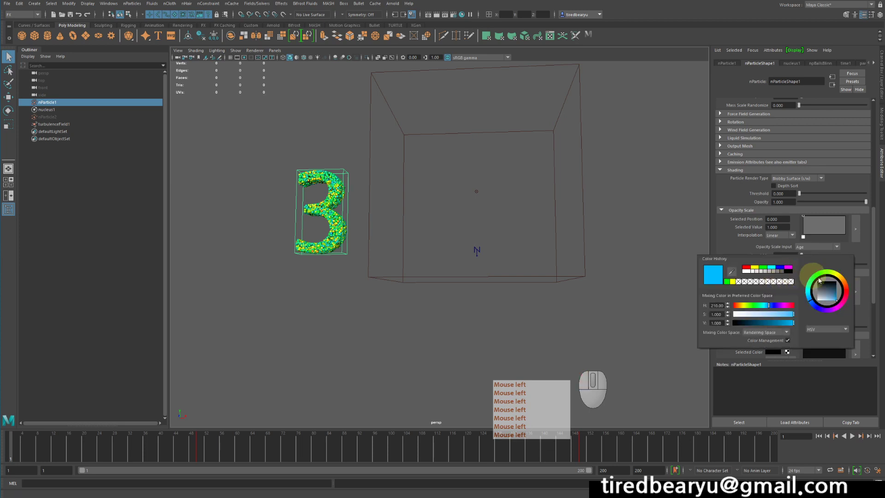
click(825, 306)
click(817, 307)
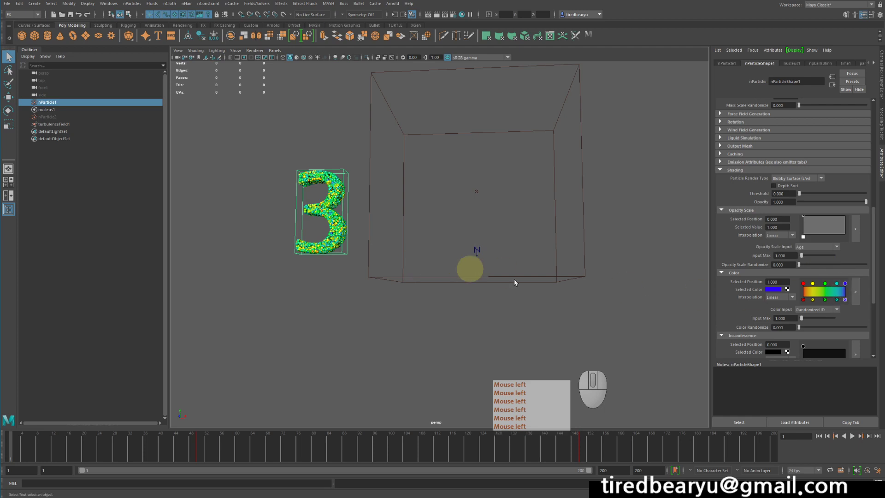
Play the simulation twice from the first frame to check the particle colors, stopping playback each time
click(851, 435)
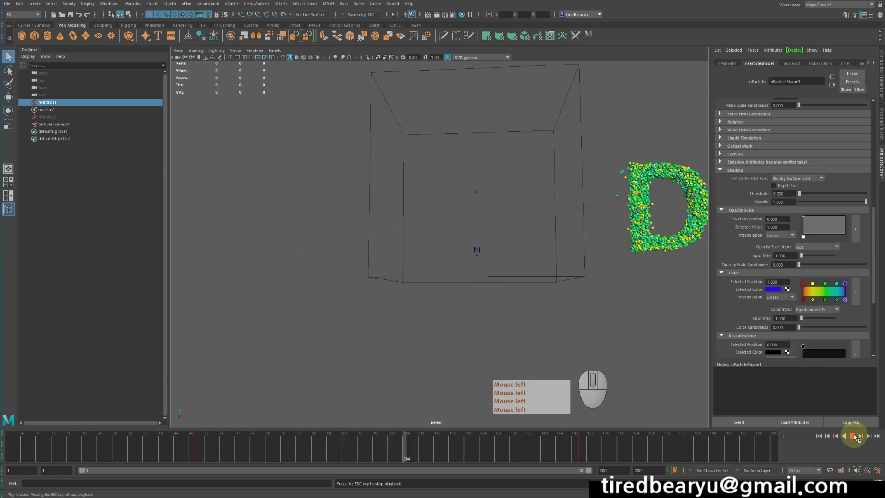
click(853, 436)
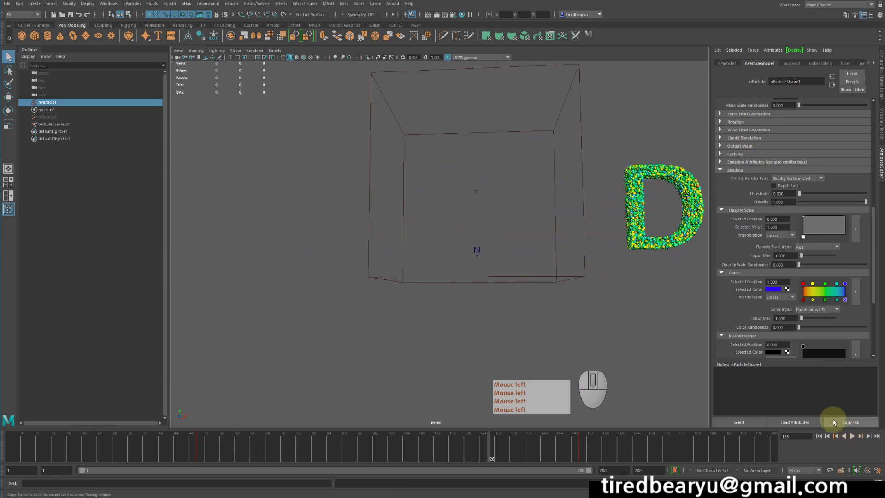
click(819, 436)
click(852, 436)
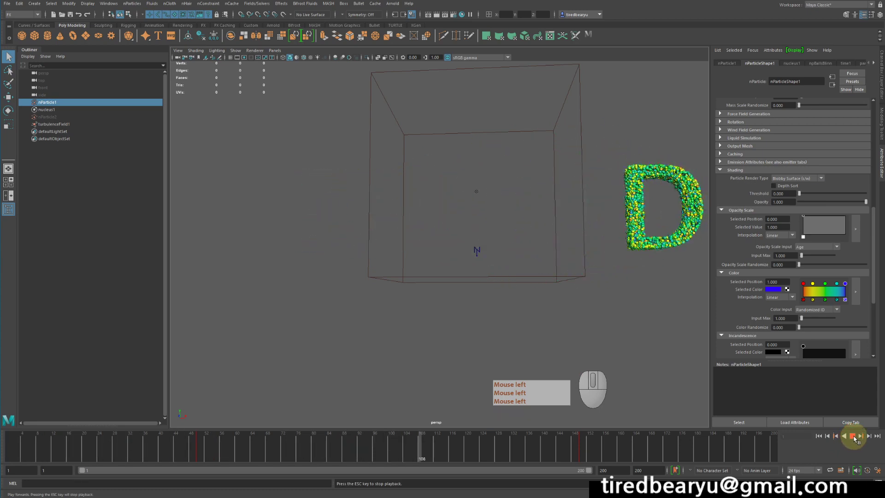
click(852, 436)
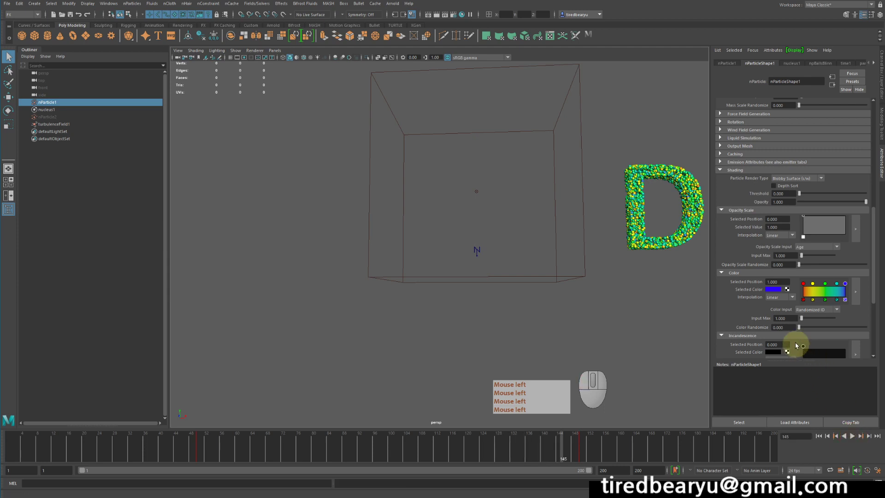
Set Color Randomize to 1 and play the simulation from the first frame to check the color mix
drag(799, 327, 875, 332)
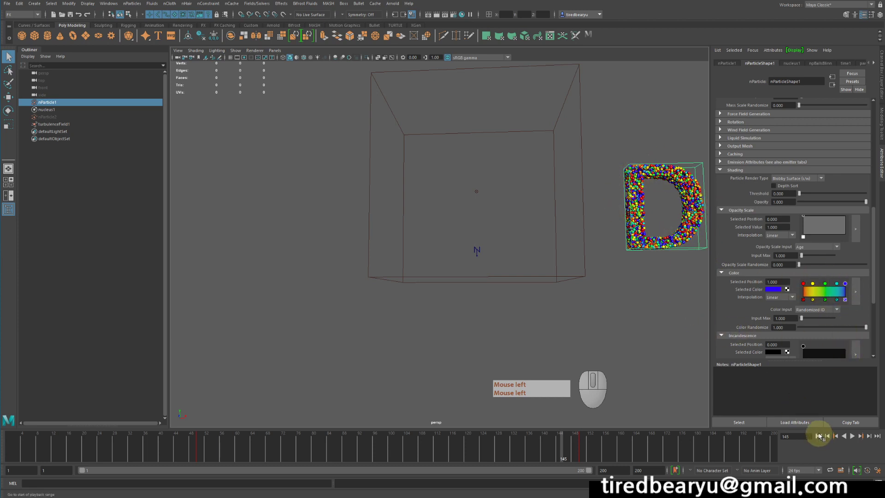
click(818, 436)
click(856, 436)
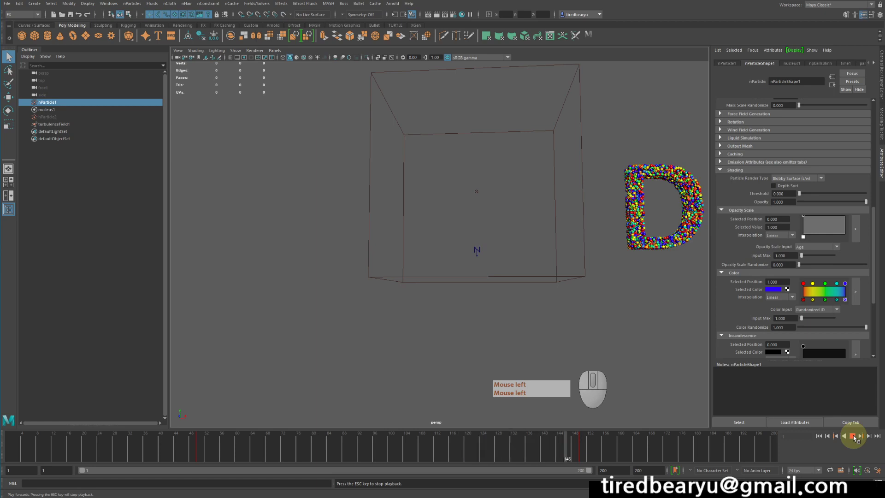
click(854, 438)
Reframe the viewport around the turbulence volume, replay the simulation from the first frame, stop it and rewind
alt+middle_drag(637, 316, 602, 286)
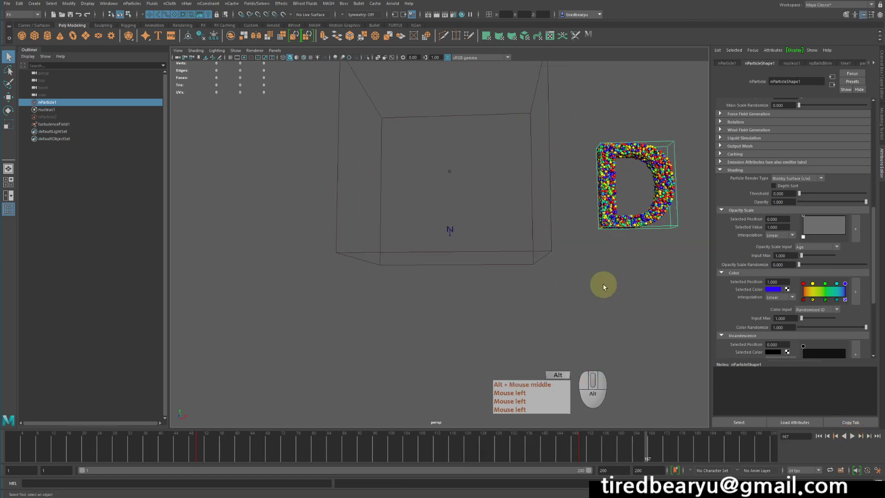
alt+drag(602, 286, 603, 282)
alt+middle_drag(604, 284, 595, 311)
key(q)
alt+drag(626, 315, 622, 309)
alt+right_drag(622, 310, 596, 304)
alt+middle_drag(597, 306, 614, 318)
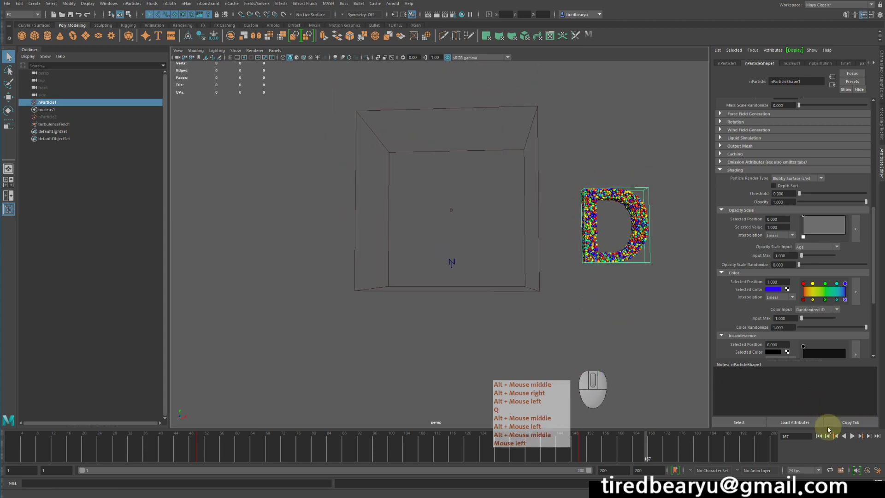
click(818, 435)
click(852, 436)
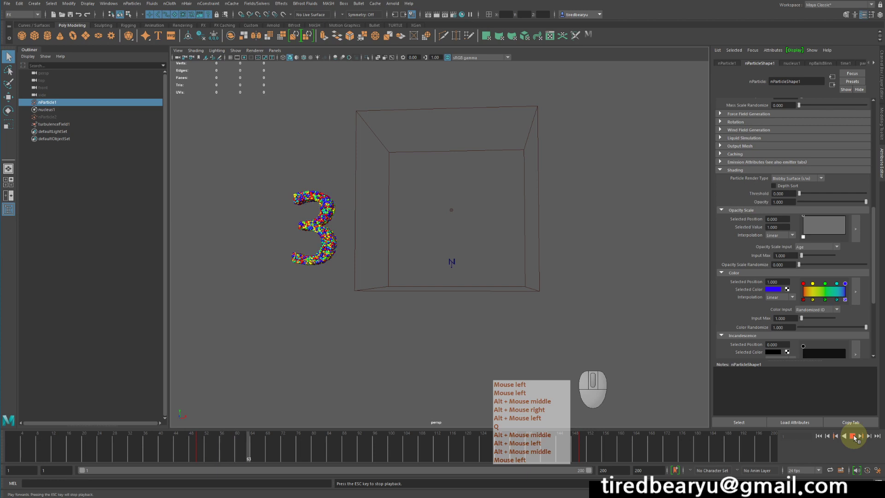
click(852, 435)
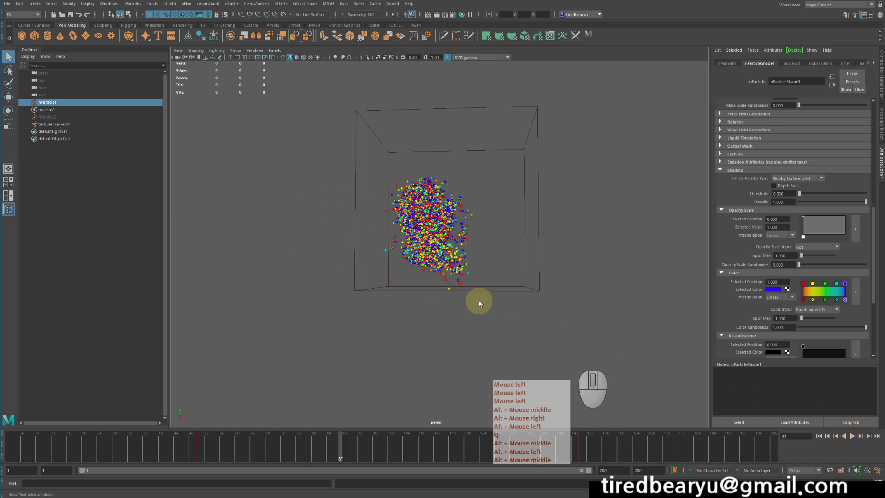
click(817, 435)
Look through nParticleShape1's Incandescence, Shading, Collisions, Dynamic Properties and Force Field Generation attributes
scroll(803, 282, down, 3)
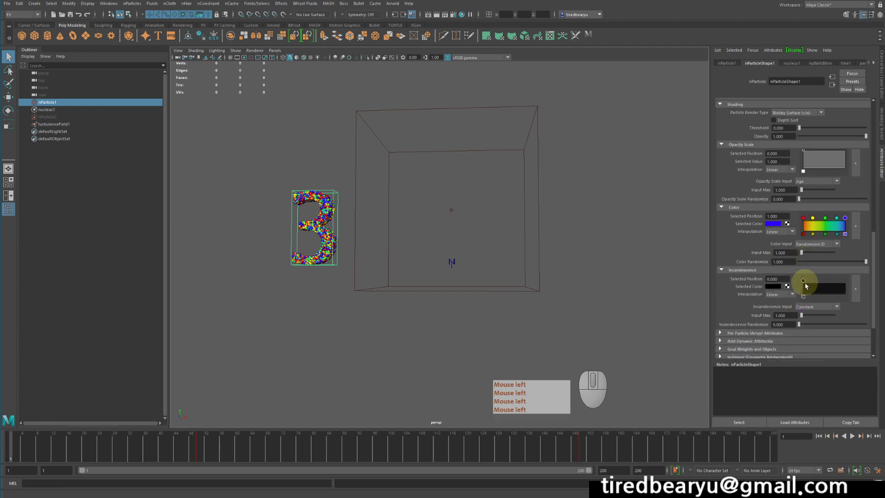
scroll(806, 288, up, 4)
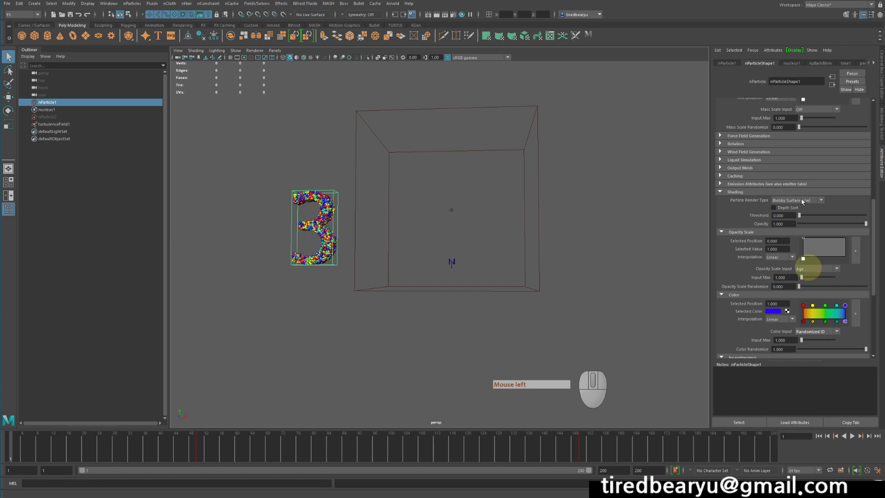
scroll(792, 195, up, 2)
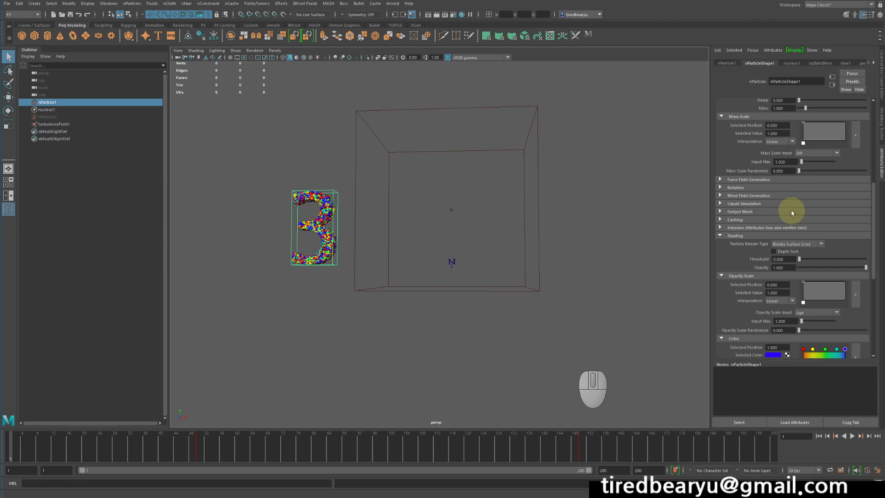
scroll(792, 213, up, 2)
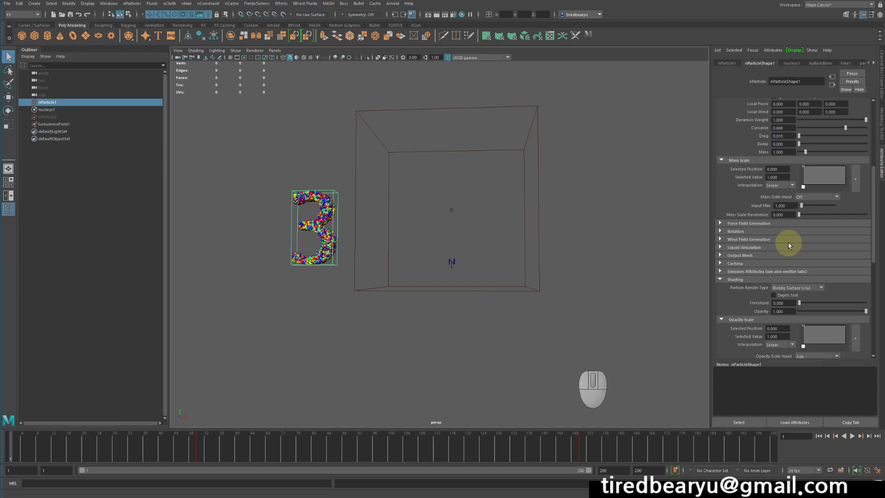
scroll(788, 242, up, 8)
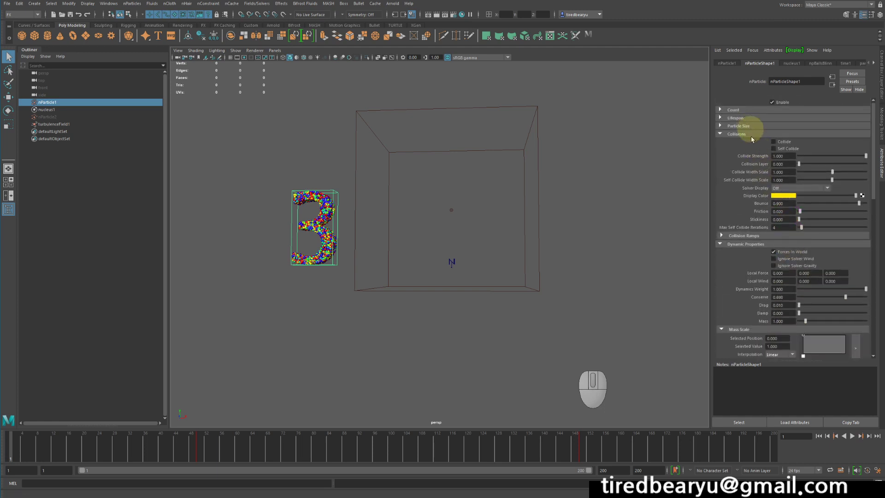
scroll(770, 218, down, 2)
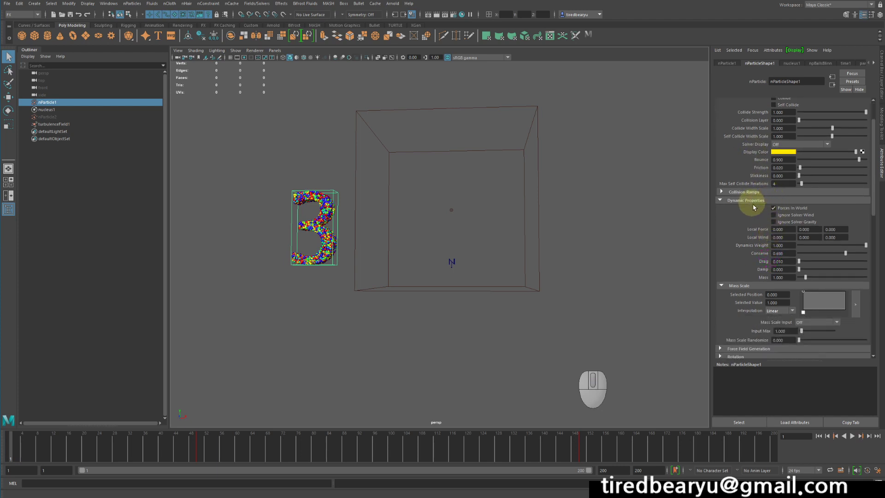
scroll(783, 221, down, 4)
click(746, 261)
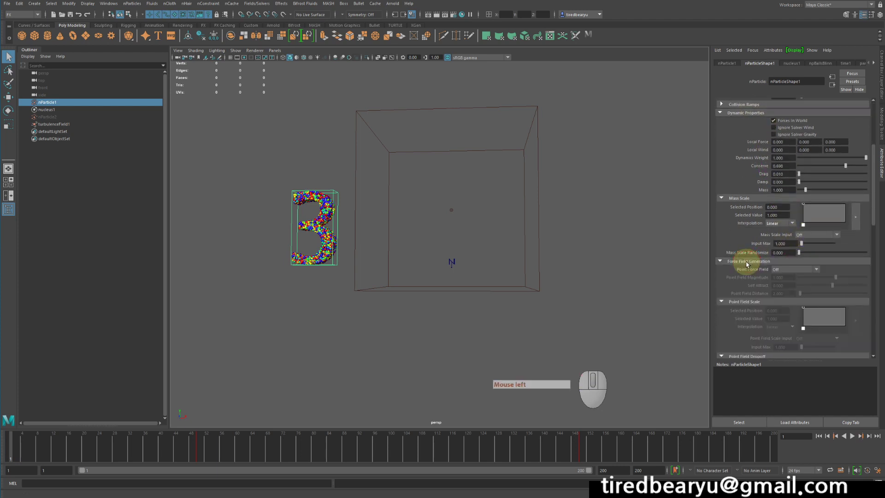
click(746, 261)
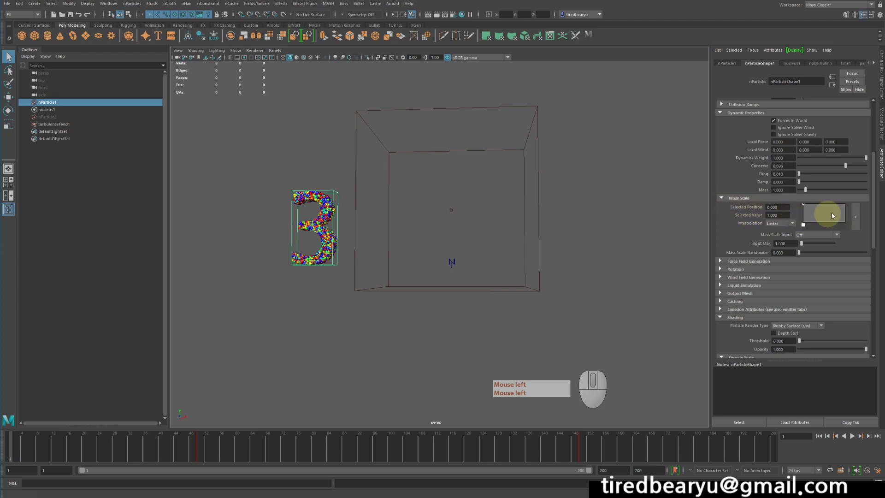
Slope the Mass Scale ramp down to value 0 at position 1 and play the simulation to test it
drag(846, 220, 853, 235)
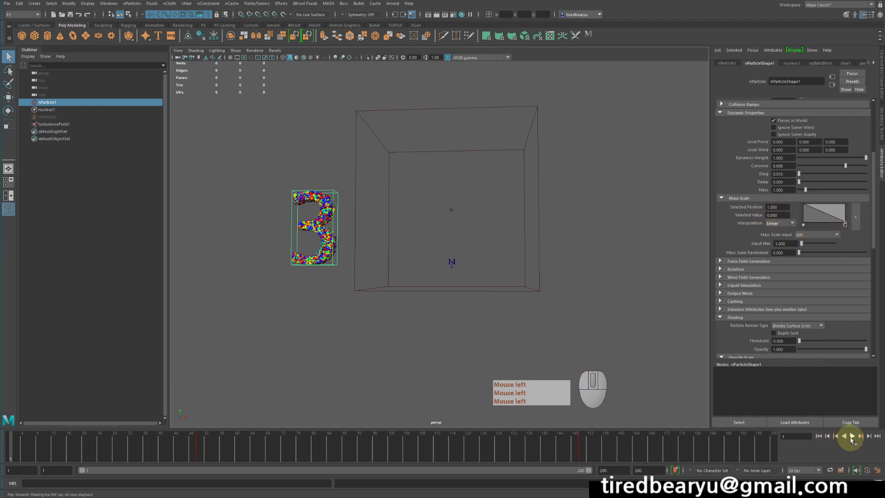
click(851, 435)
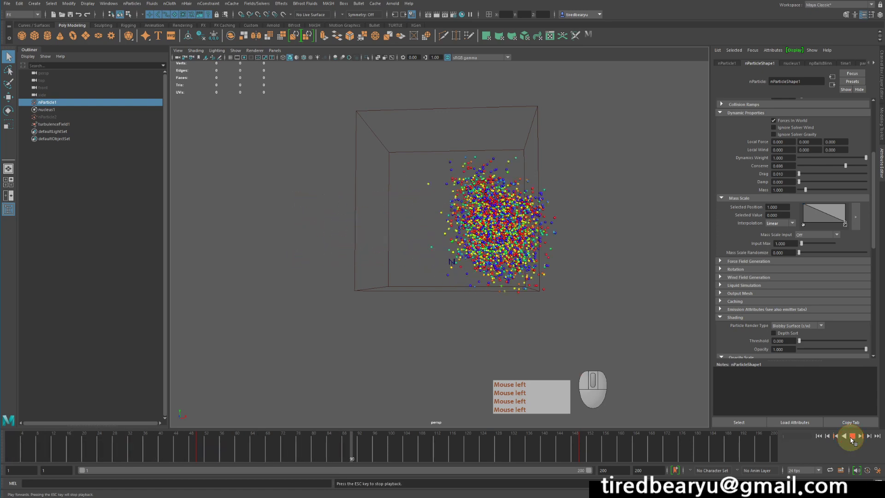
click(851, 436)
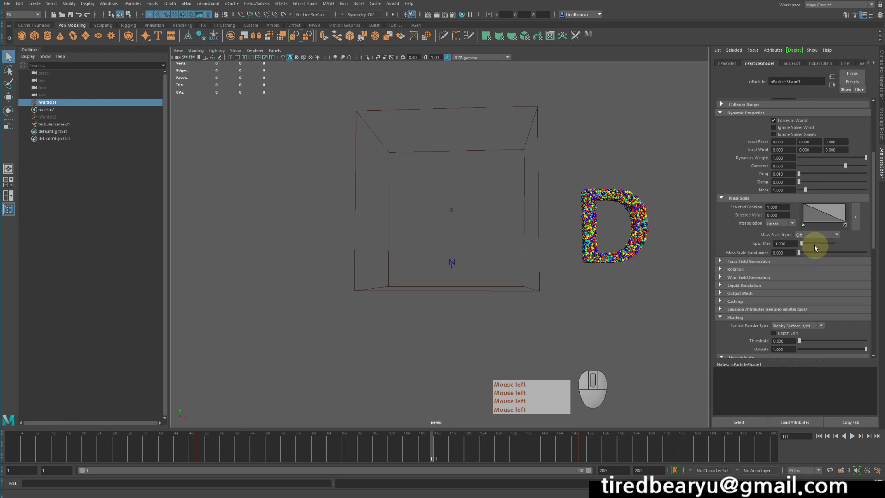
Set the Mass Scale Input Max to 50, play the simulation from the first frame and stop it
drag(812, 246, 849, 246)
click(818, 436)
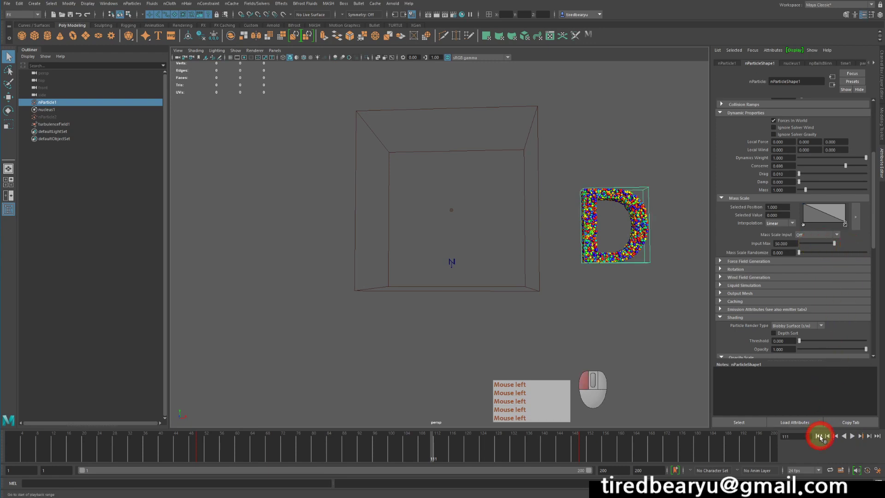
click(851, 437)
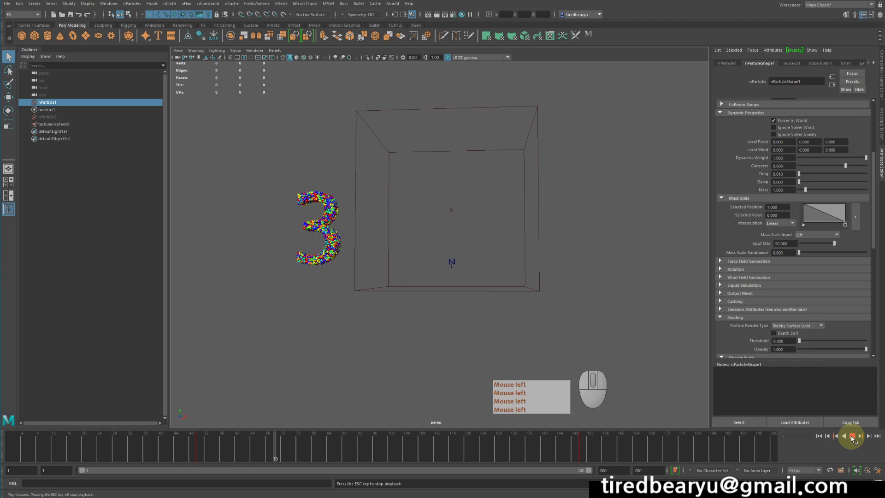
click(852, 437)
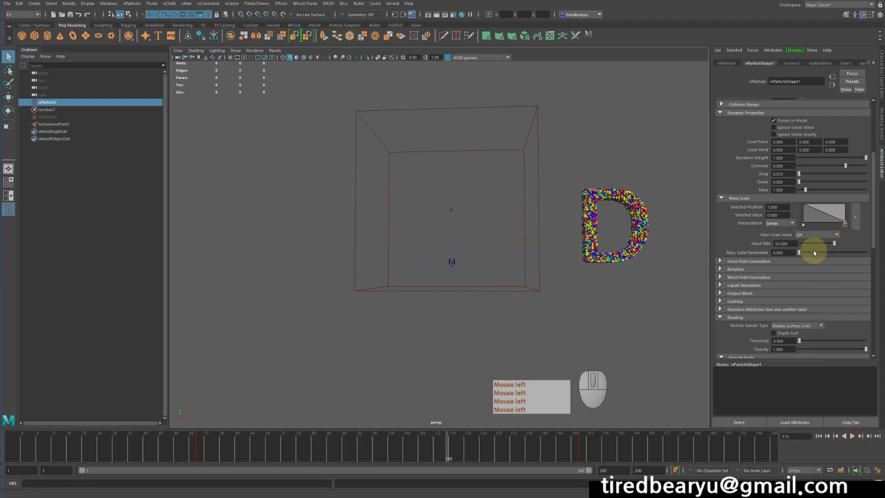
Raise Mass Scale Randomize to 1, replay the simulation from the first frame and stop it
drag(804, 252, 874, 257)
click(818, 436)
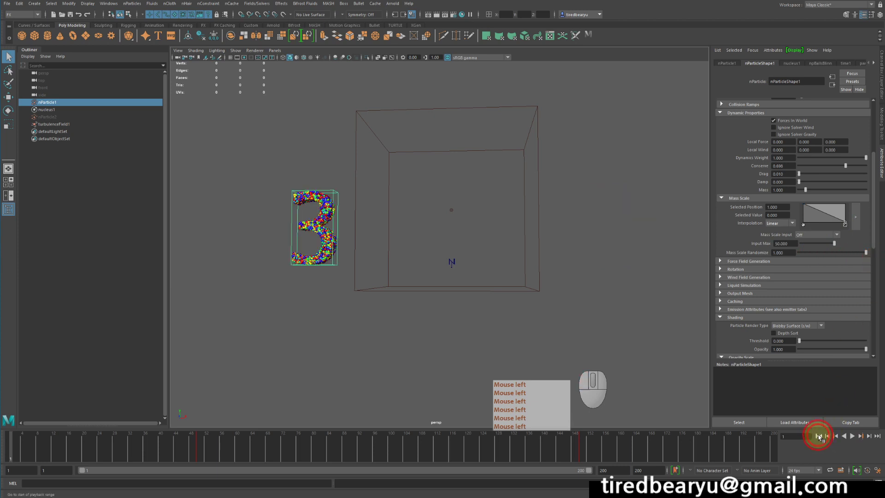
click(852, 436)
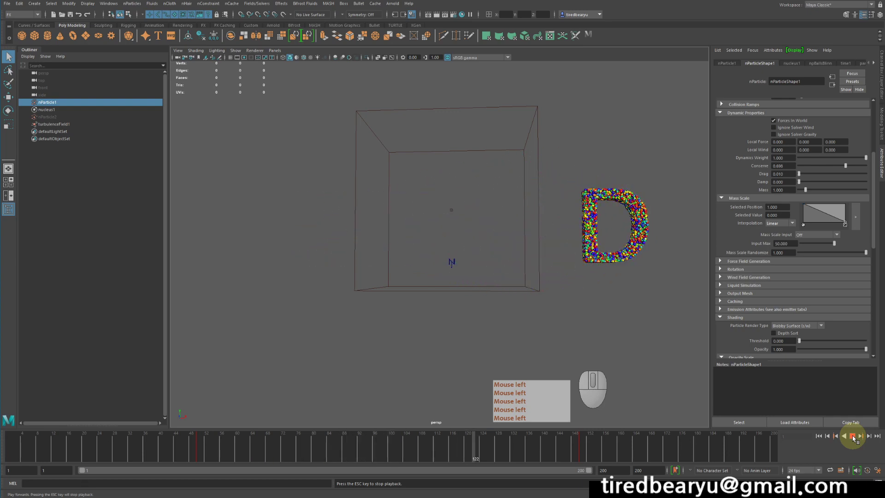
click(852, 435)
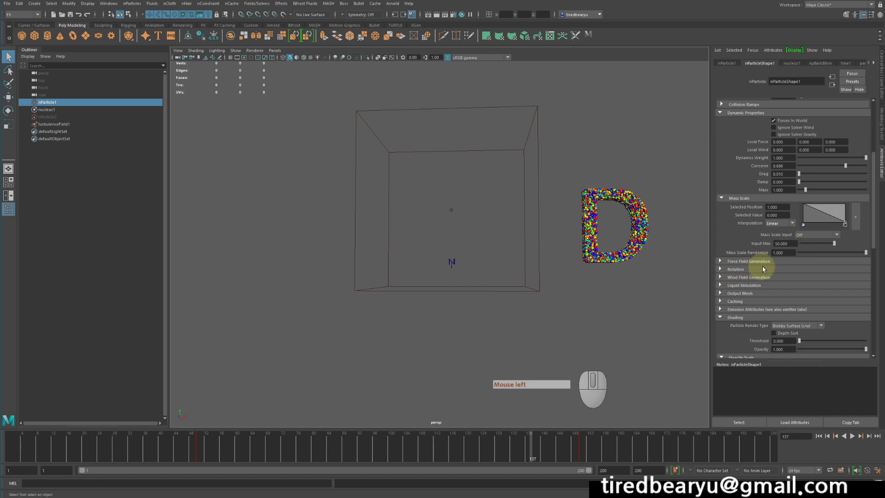
Inspect the D-shaped particles from a closer, slightly rotated view and clear the nParticle1 selection
scroll(797, 264, down, 5)
scroll(823, 278, down, 4)
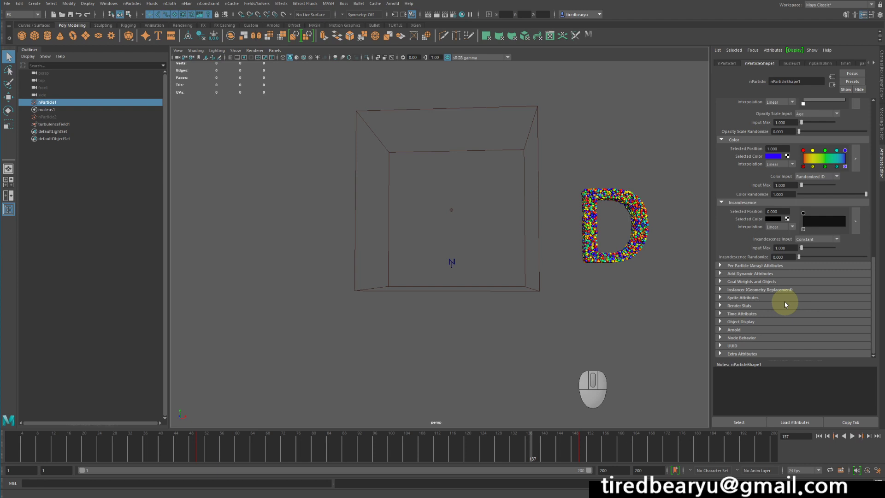
alt+middle_drag(610, 257, 590, 276)
alt+drag(597, 277, 590, 279)
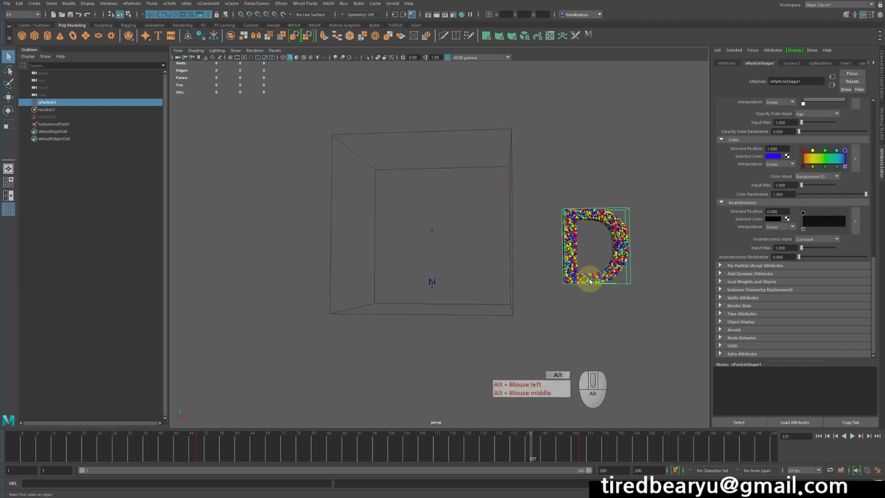
alt+right_drag(590, 281, 650, 330)
click(651, 331)
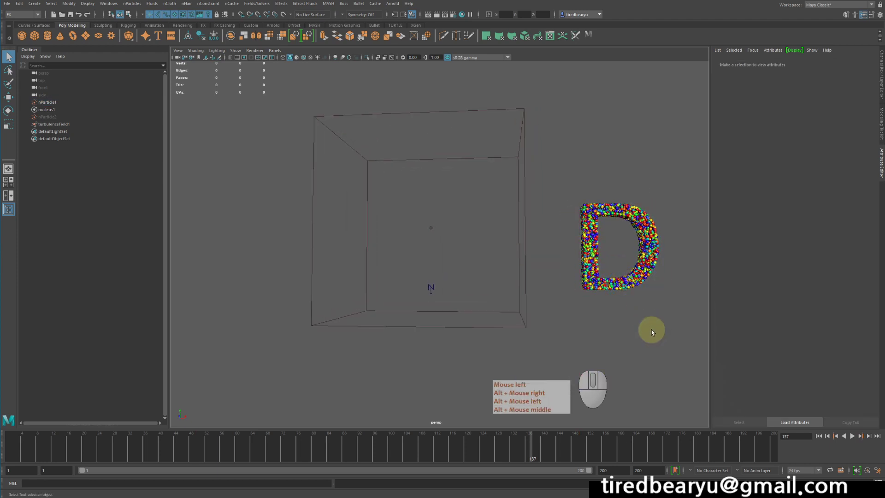